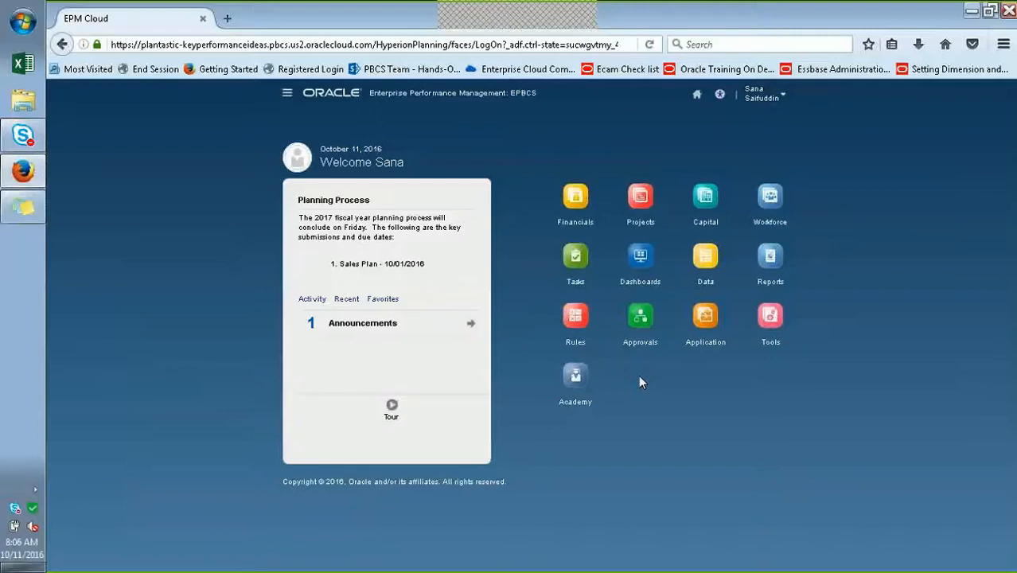
Step: Open the Balance Sheet dashboard from the Financials cluster and scroll through its charts
{"action": "left_click", "coordinate": [581, 225]}
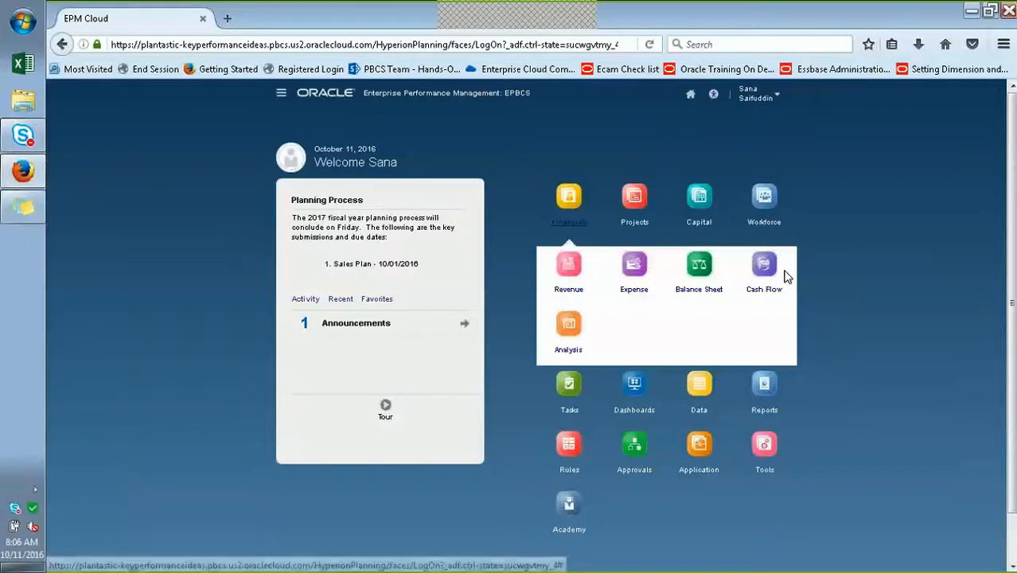
{"action": "left_click", "coordinate": [700, 293]}
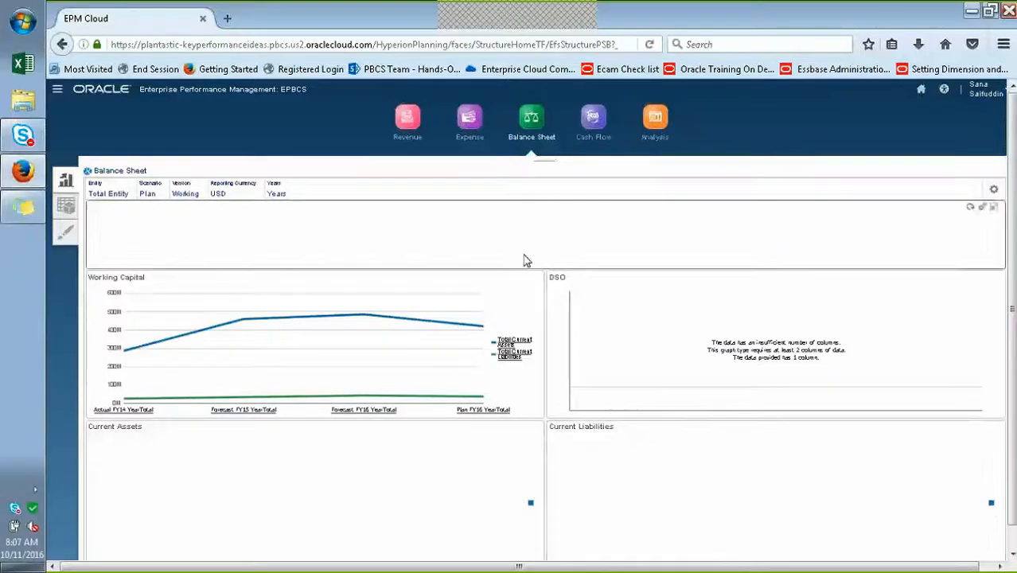
{"action": "scroll", "coordinate": [808, 337], "scroll_direction": "down", "scroll_amount": 1}
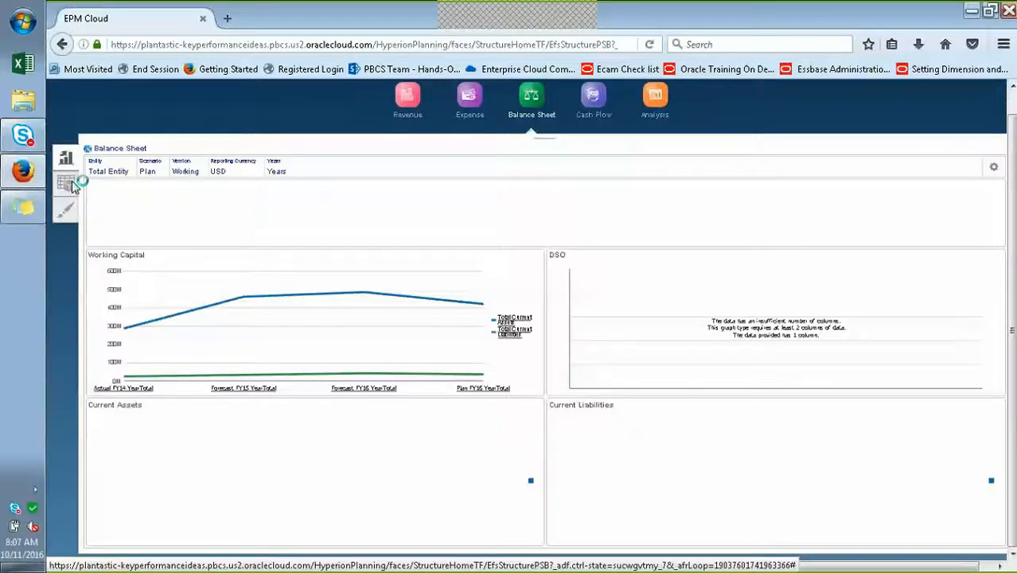
Step: Browse the Driver Based and Trend Based balance sheet forms, then switch to the data-entry forms
{"action": "left_click", "coordinate": [70, 188]}
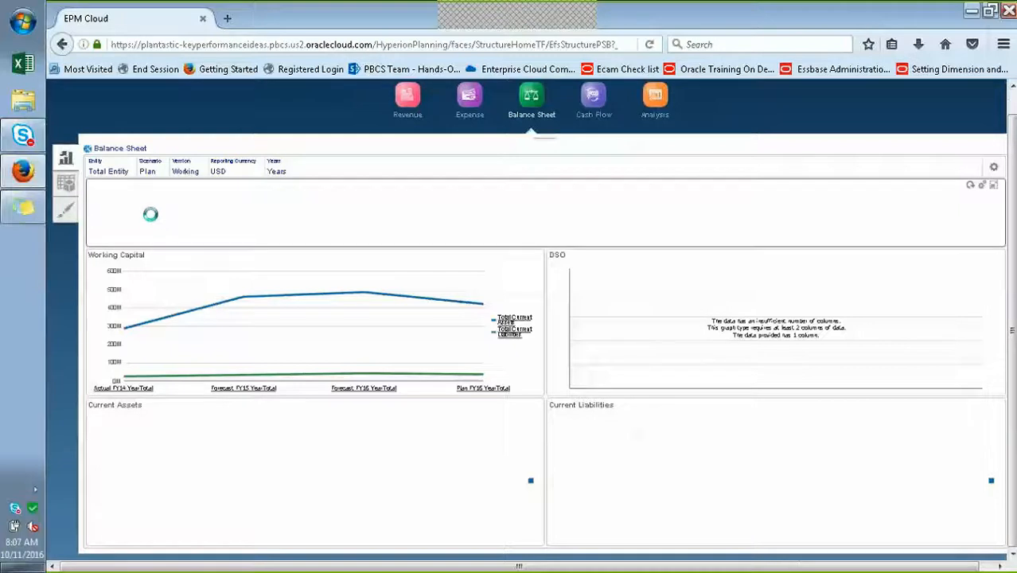
{"action": "left_click", "coordinate": [66, 186]}
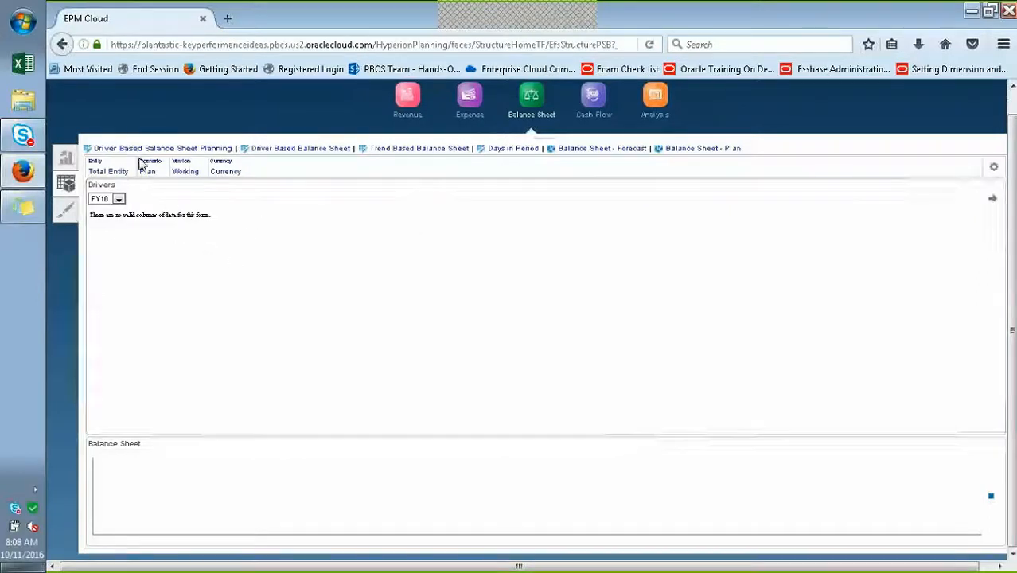
{"action": "left_click", "coordinate": [288, 151]}
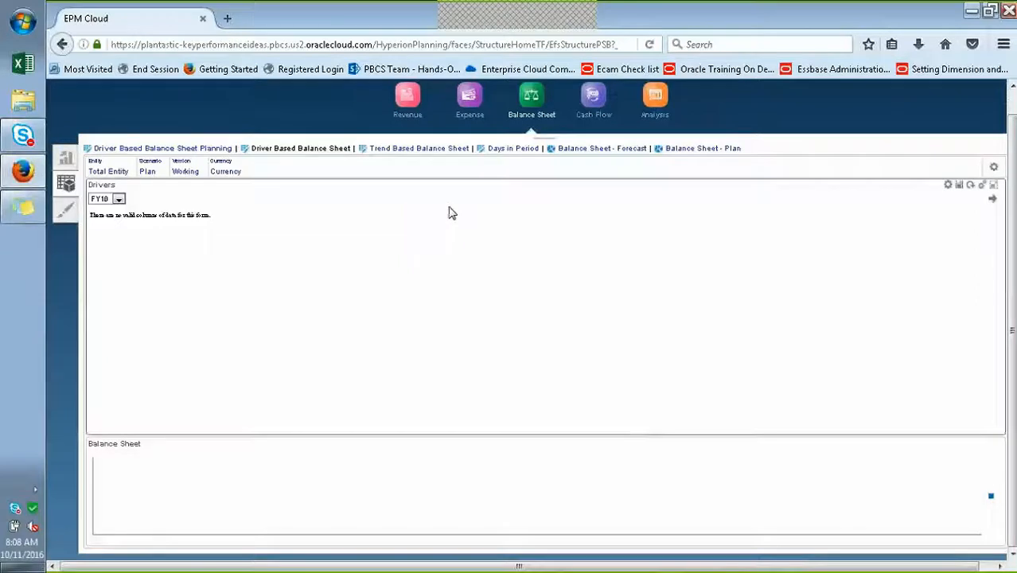
{"action": "left_click", "coordinate": [404, 152]}
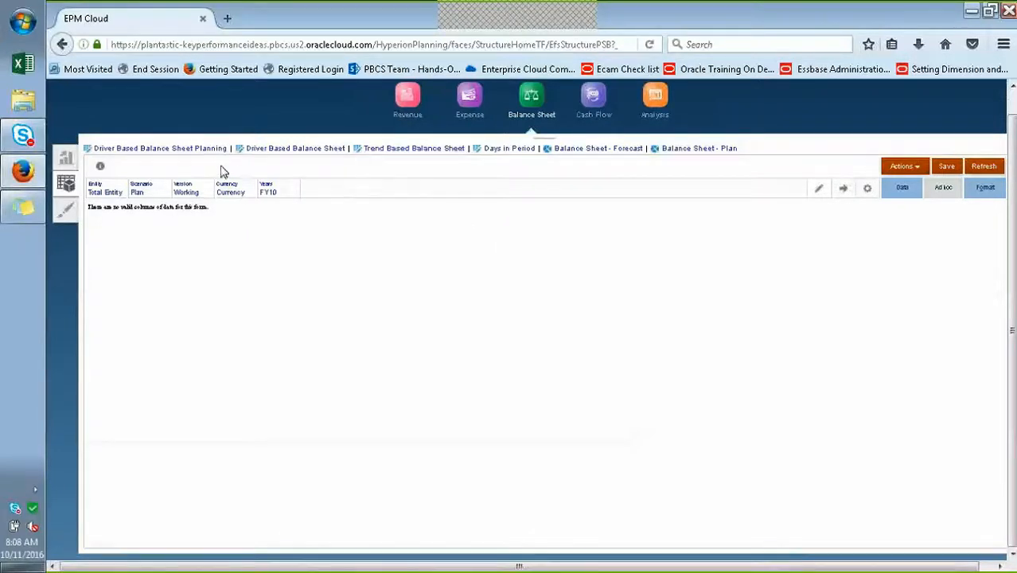
{"action": "left_click", "coordinate": [66, 215]}
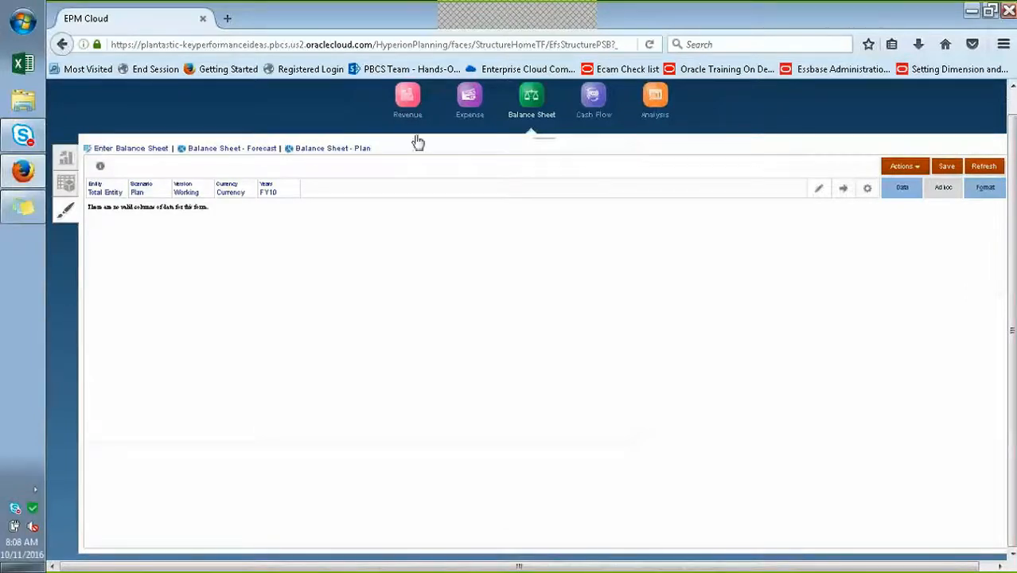
Step: View the Balance Sheet - Forecast and Balance Sheet - Plan forms
{"action": "left_click", "coordinate": [220, 158]}
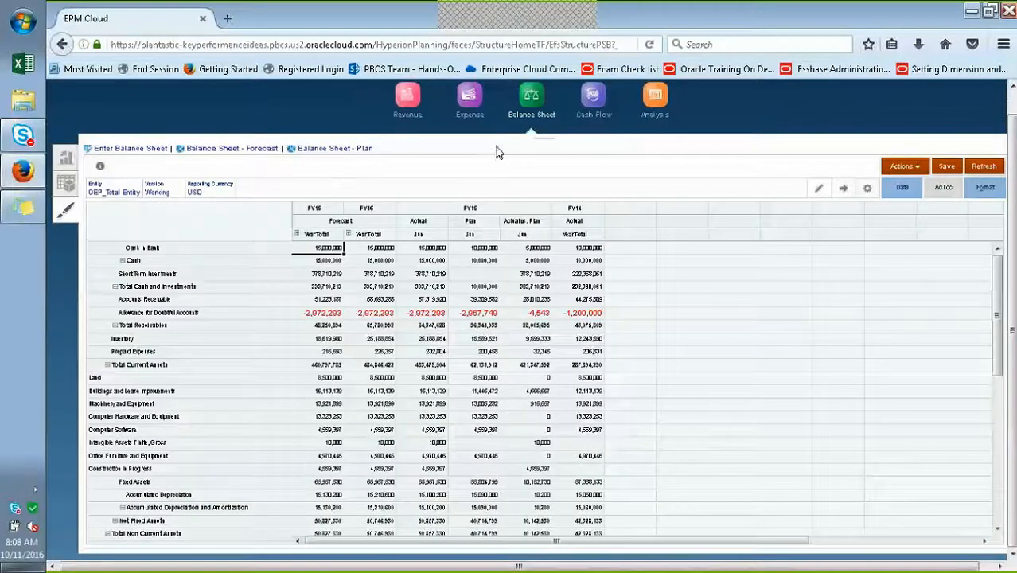
{"action": "left_click", "coordinate": [352, 149]}
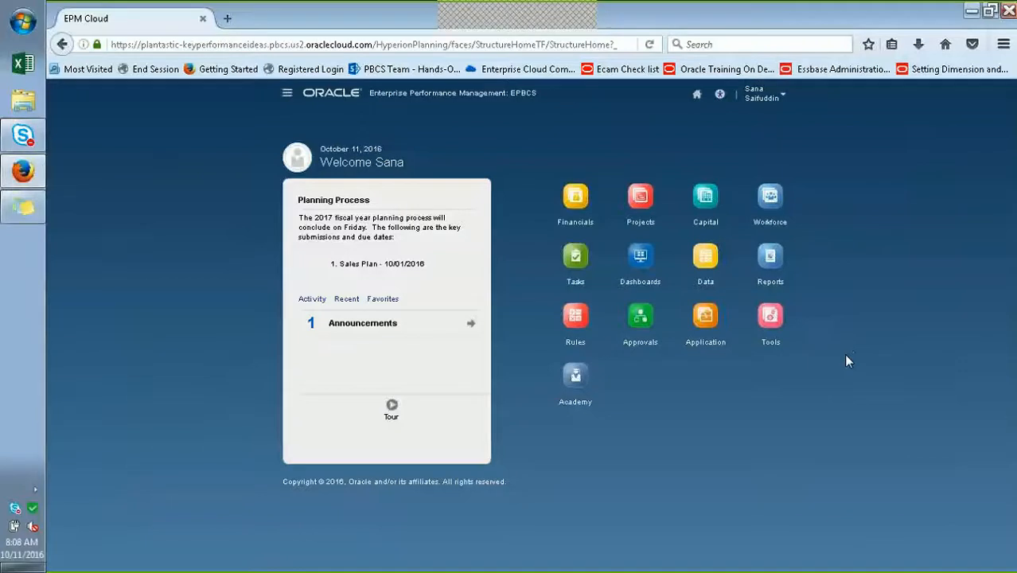
Step: Open the Navigation Flow list from the Tools card
{"action": "left_click", "coordinate": [778, 345]}
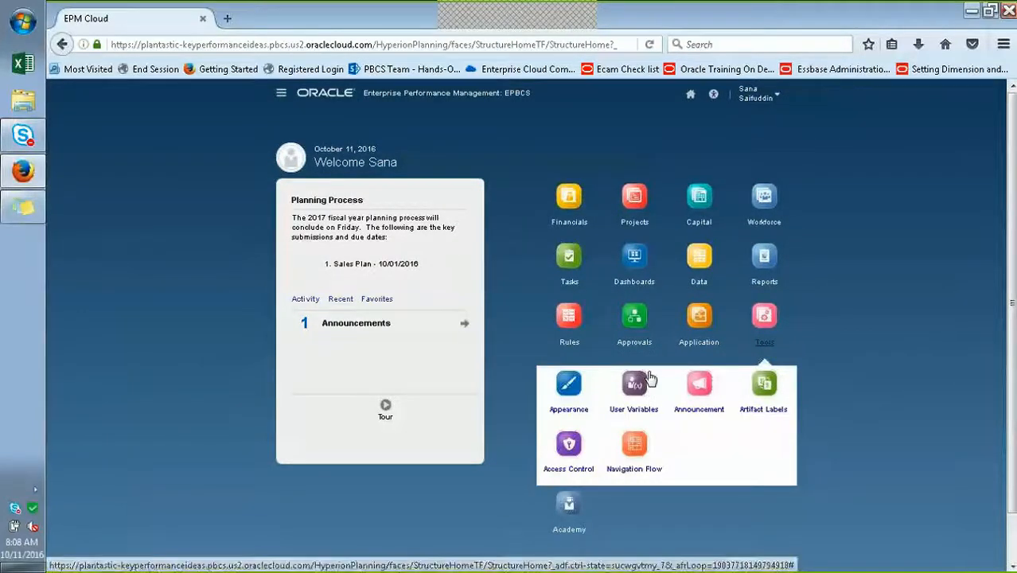
{"action": "left_click", "coordinate": [625, 474]}
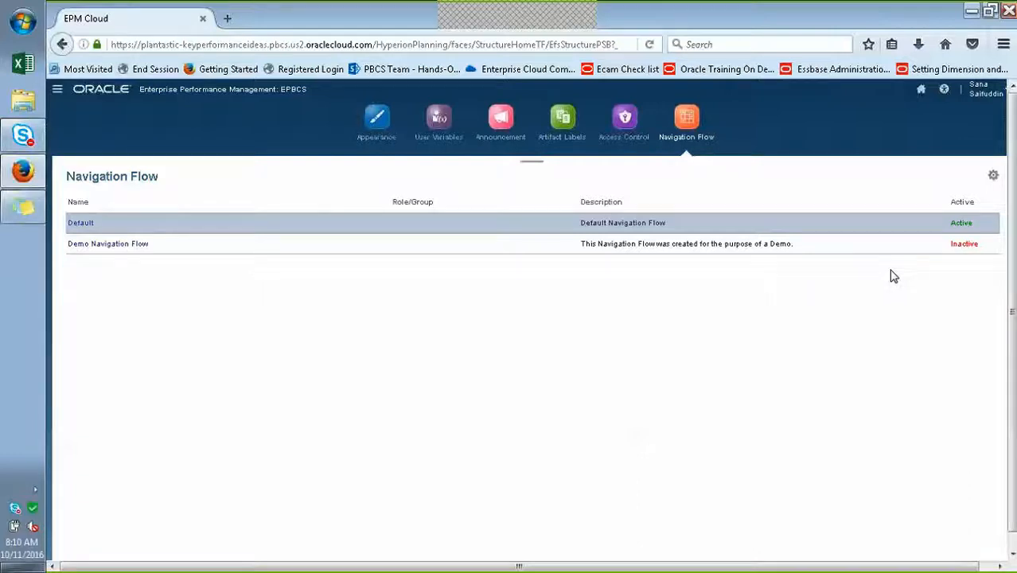
Step: Activate Demo Navigation Flow, then select Default and bring up its Actions menu
{"action": "left_click", "coordinate": [956, 247]}
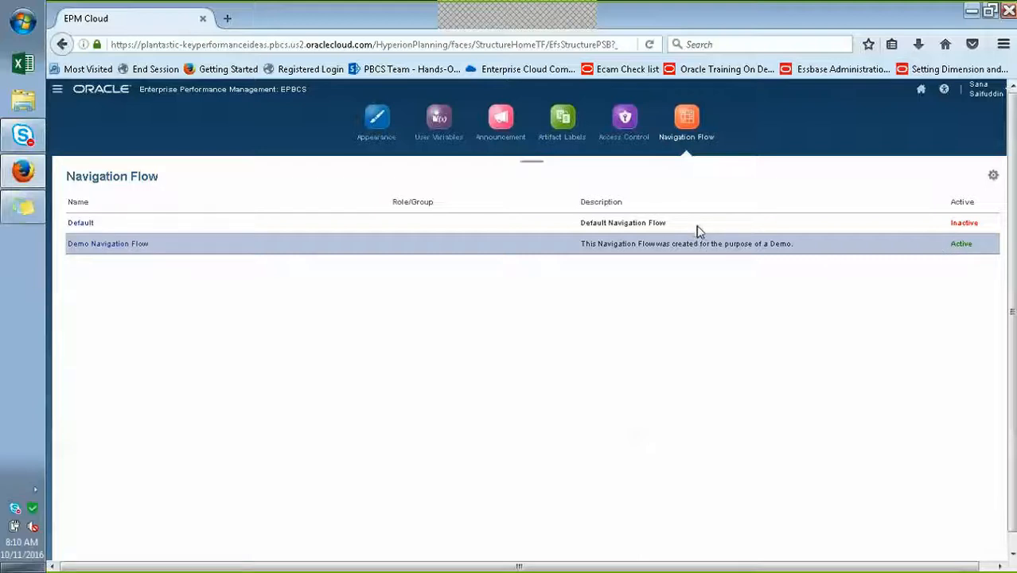
{"action": "left_click", "coordinate": [338, 230]}
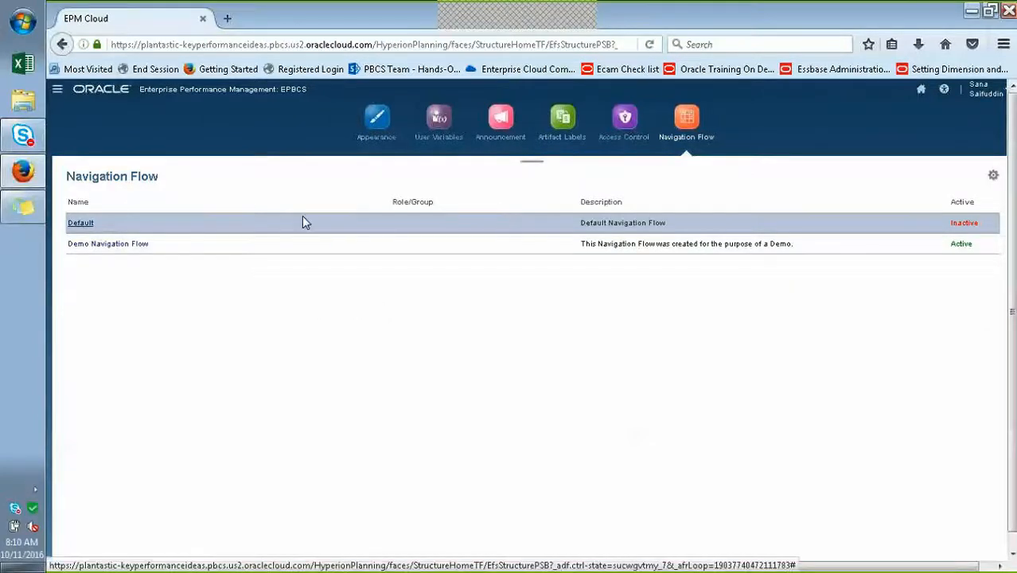
{"action": "left_click", "coordinate": [997, 182]}
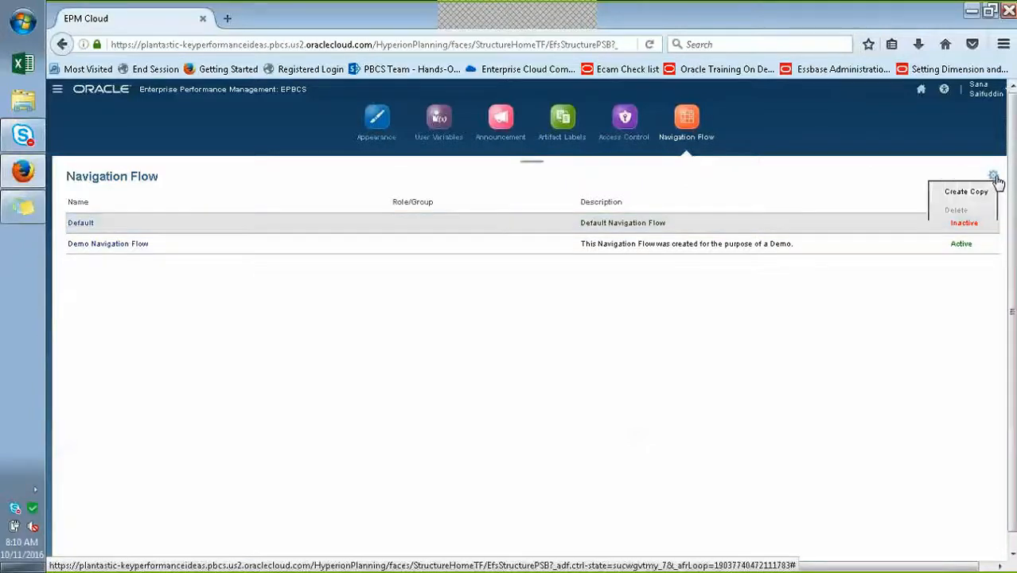
Step: Copy the Default flow under a new name based on the user's name, then open it
{"action": "left_click", "coordinate": [952, 196]}
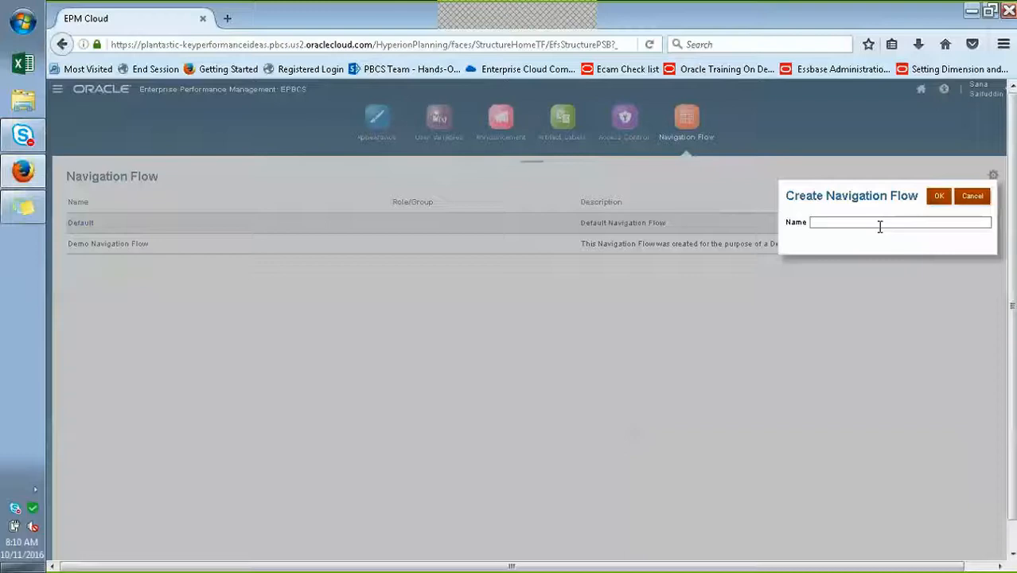
{"action": "type", "text": "Sana's Navigation Flow"}
{"action": "left_click", "coordinate": [939, 199]}
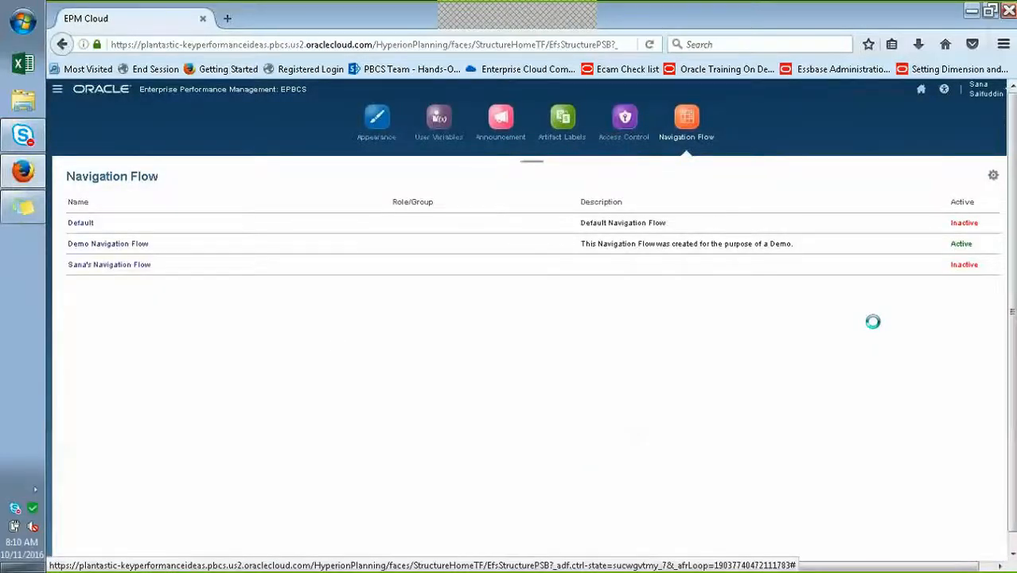
{"action": "left_click", "coordinate": [109, 266]}
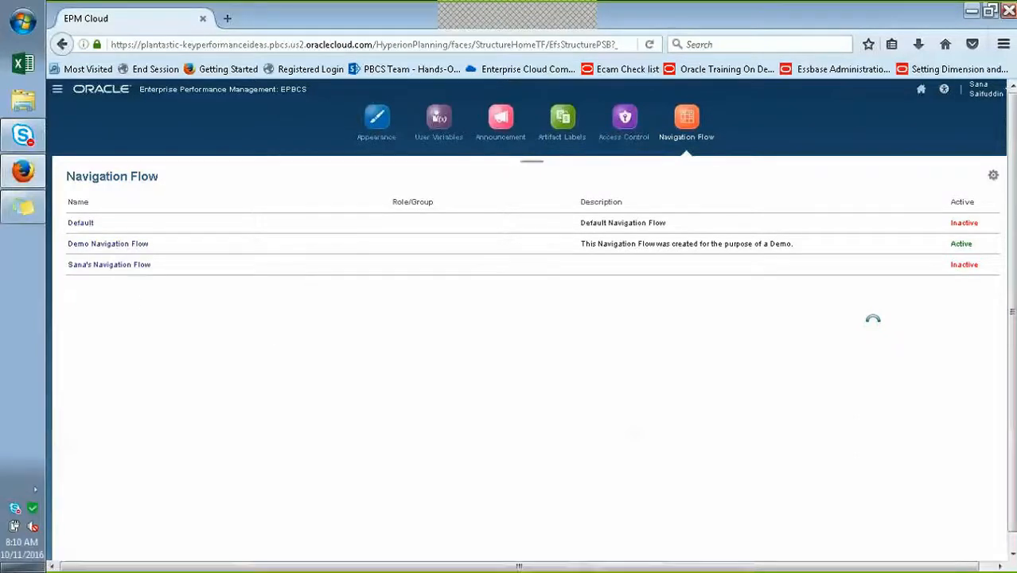
Step: Open the copied flow for editing and expand its Financials cluster
{"action": "left_click", "coordinate": [111, 270]}
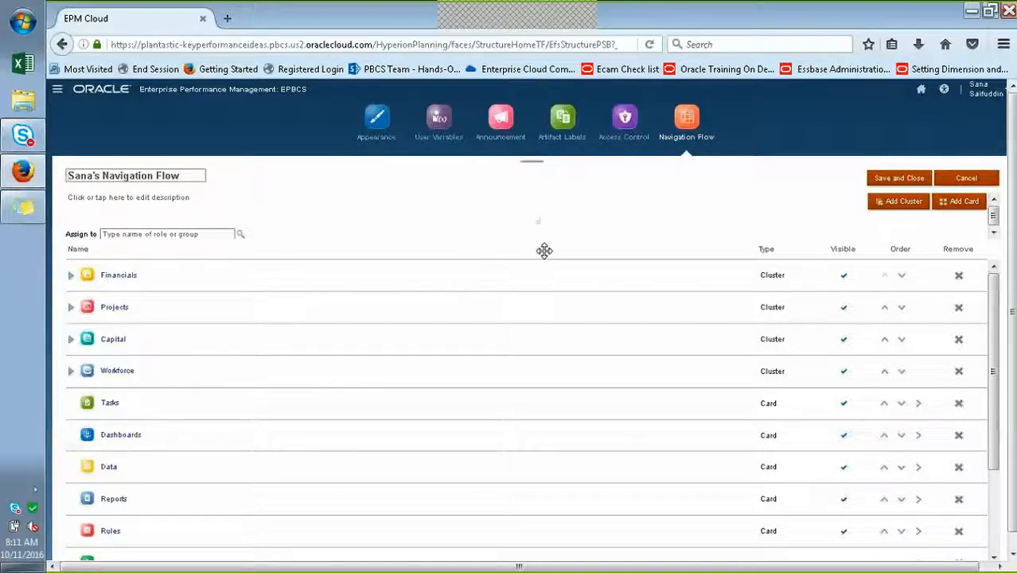
{"action": "left_click", "coordinate": [73, 280]}
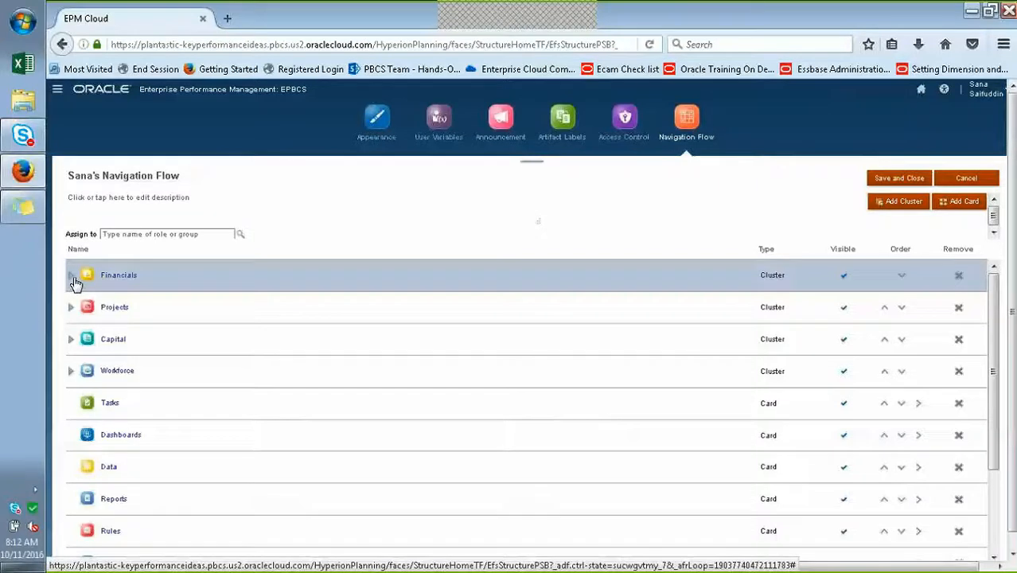
{"action": "left_click", "coordinate": [73, 280]}
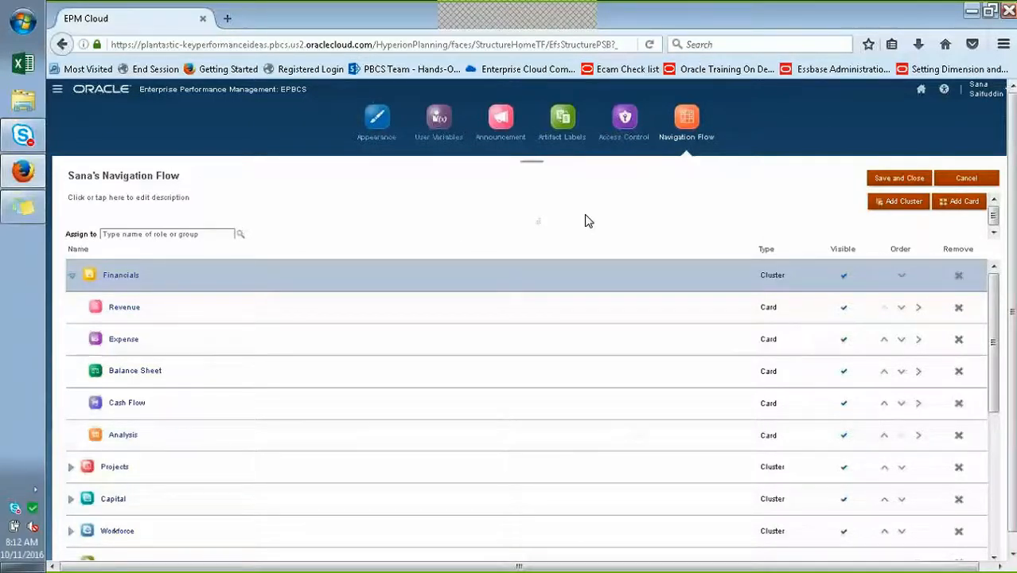
Step: Add a new cluster named Demo-Cluster
{"action": "left_click", "coordinate": [893, 207]}
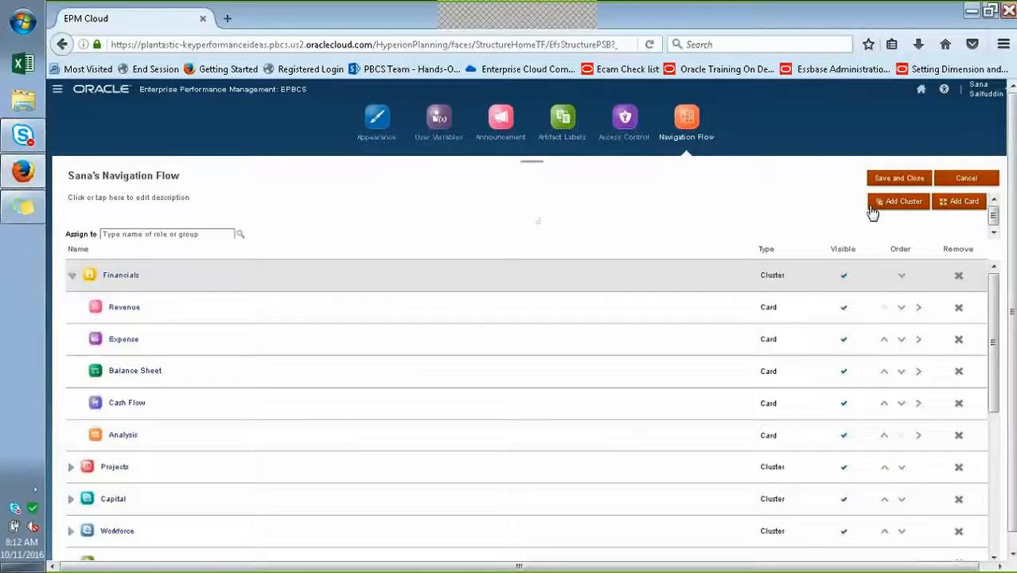
{"action": "left_click", "coordinate": [871, 209]}
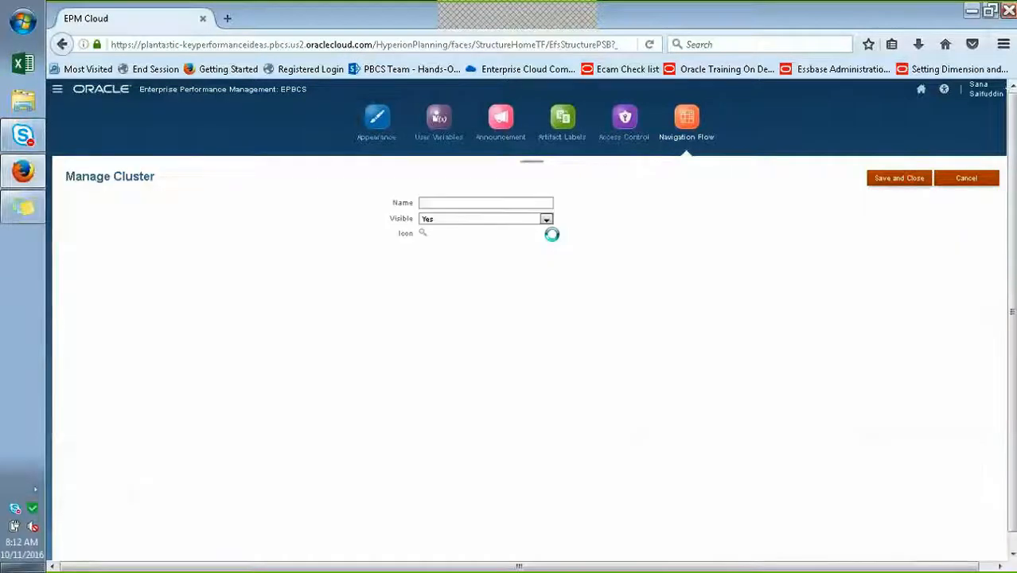
{"action": "left_click", "coordinate": [496, 202]}
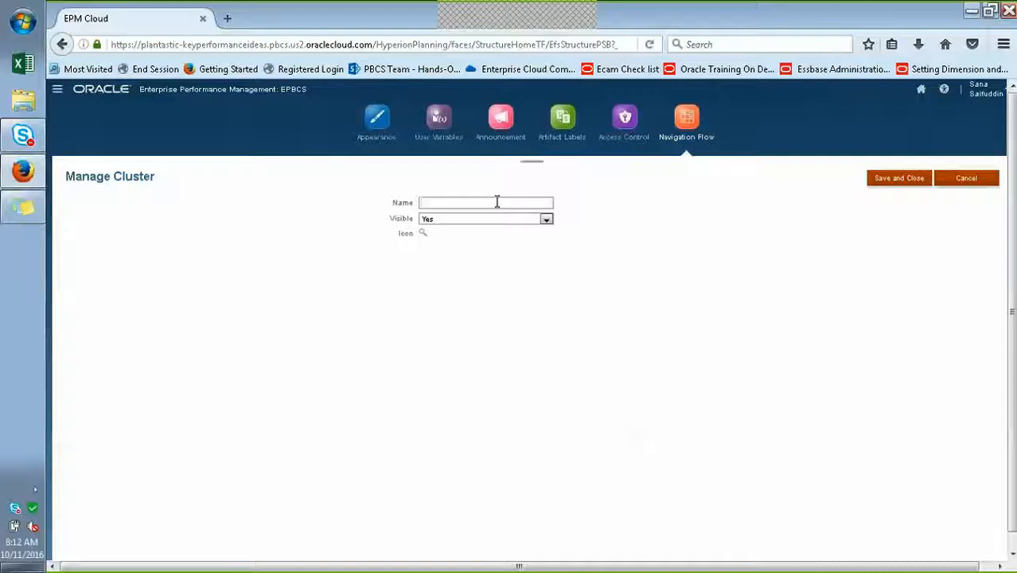
{"action": "type", "text": "S"}
{"action": "key", "text": "BackSpace"}
{"action": "type", "text": "D"}
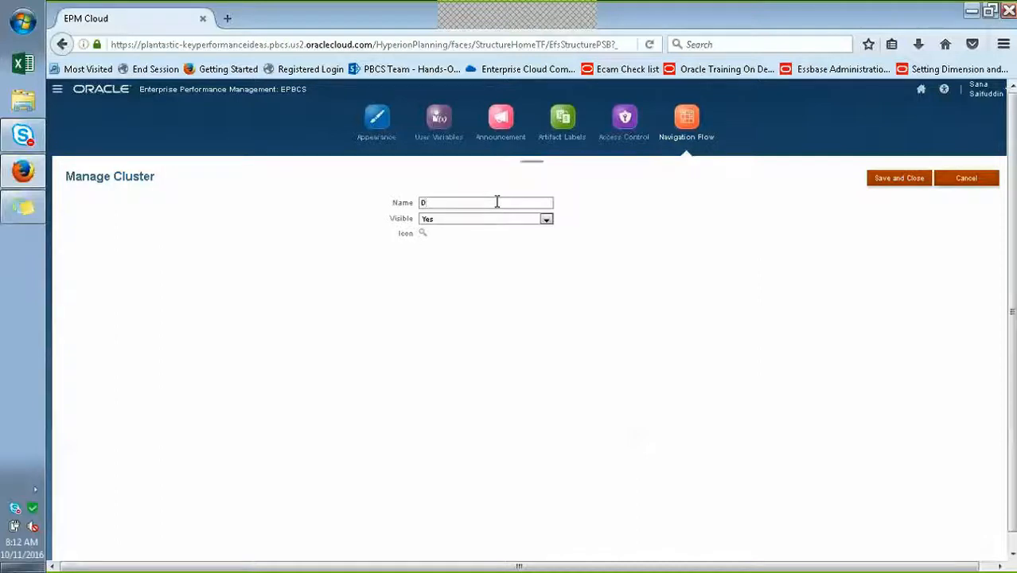
{"action": "type", "text": "emo-Cluster"}
Step: Pick the purple icon for Demo-Cluster and save the cluster
{"action": "left_click", "coordinate": [423, 235]}
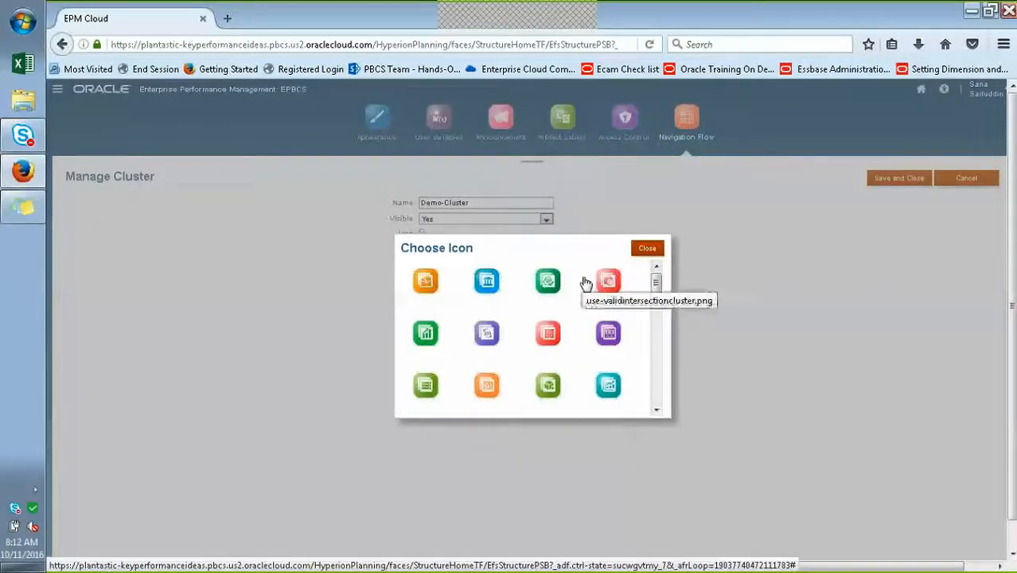
{"action": "left_click", "coordinate": [655, 409]}
{"action": "left_click", "coordinate": [655, 409]}
{"action": "left_click", "coordinate": [655, 409]}
{"action": "left_click", "coordinate": [655, 409]}
{"action": "left_click", "coordinate": [553, 329]}
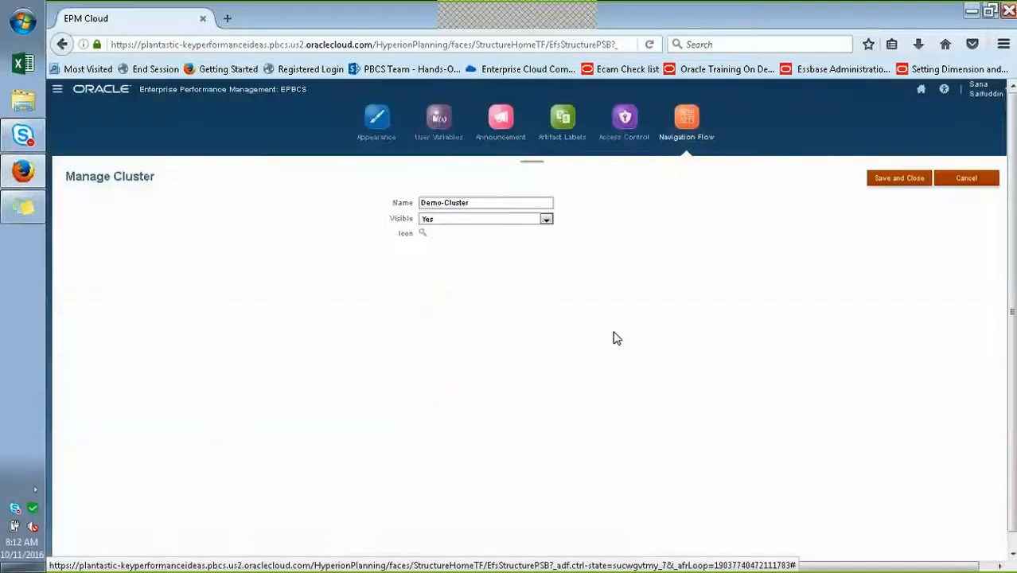
{"action": "left_click", "coordinate": [891, 184]}
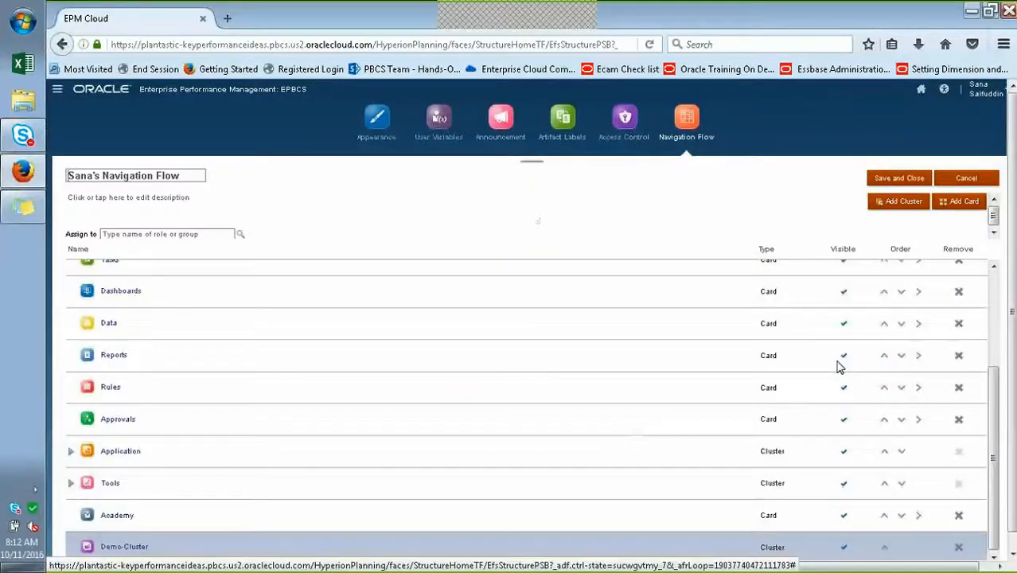
{"action": "scroll", "coordinate": [159, 549], "scroll_direction": "down", "scroll_amount": 1}
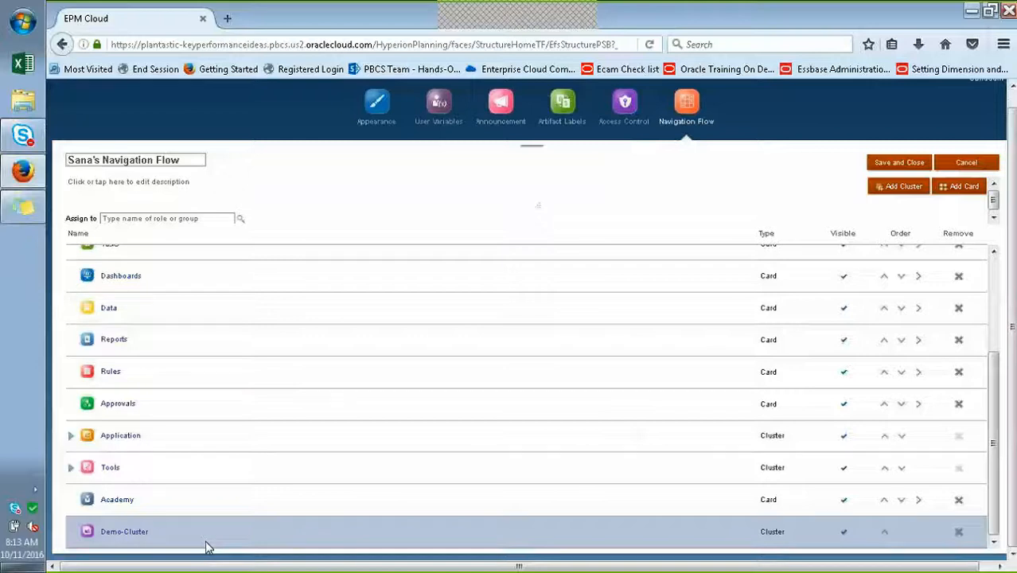
Step: Add a card named Forms-Demo with page type Tabular Page
{"action": "left_click", "coordinate": [963, 194]}
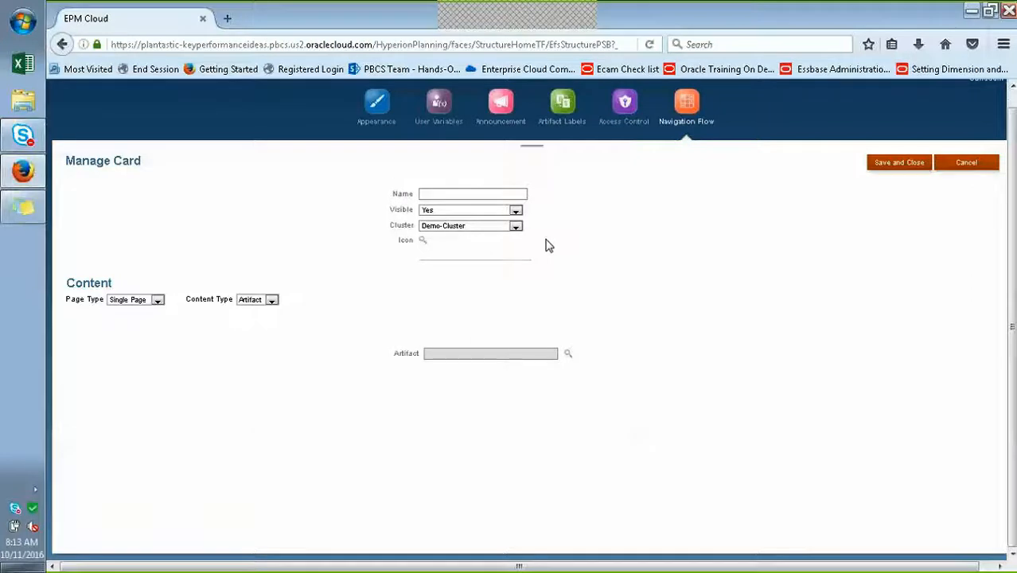
{"action": "left_click", "coordinate": [498, 197]}
{"action": "type", "text": "Form"}
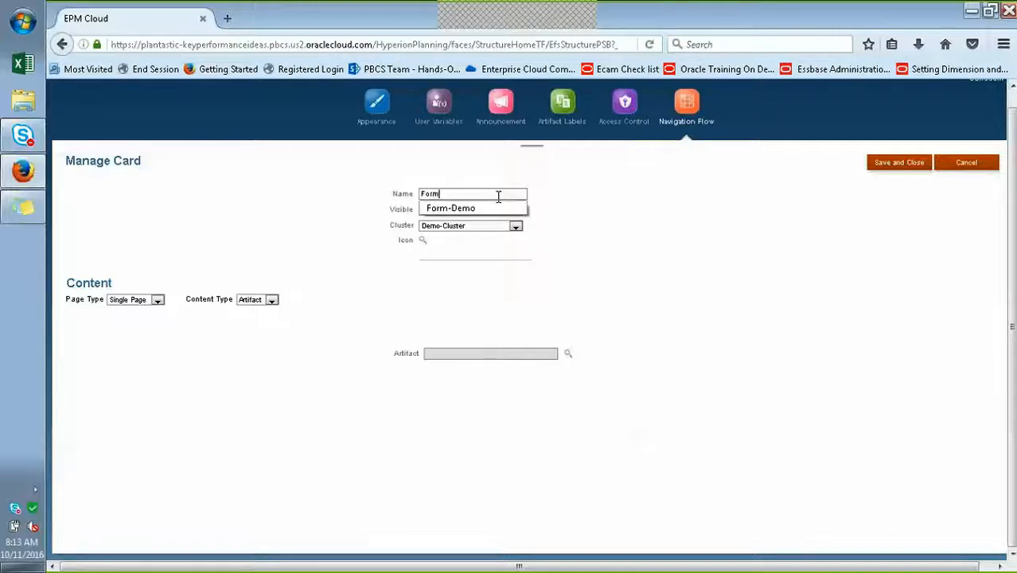
{"action": "type", "text": "s-Demo"}
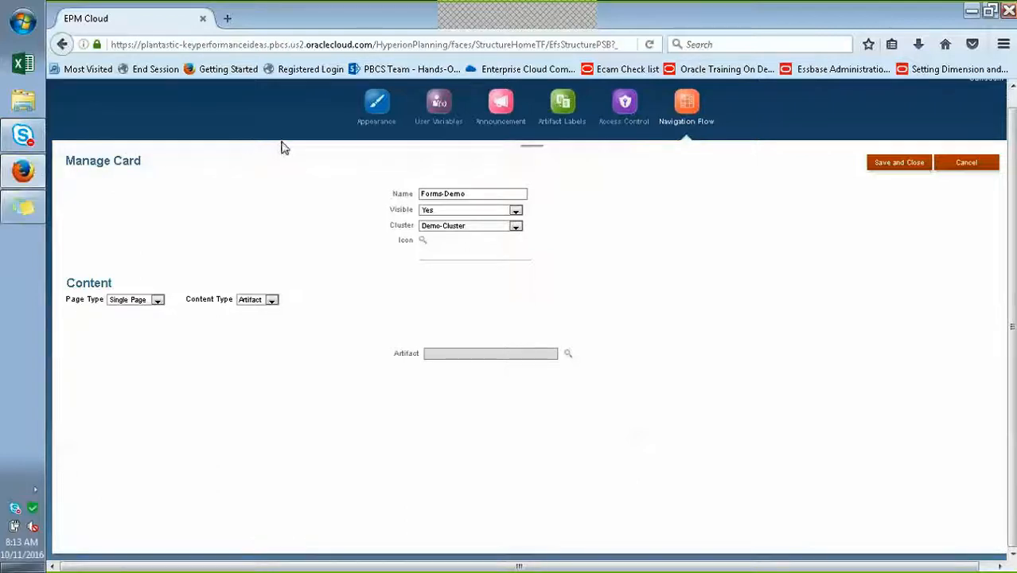
{"action": "left_click", "coordinate": [153, 301]}
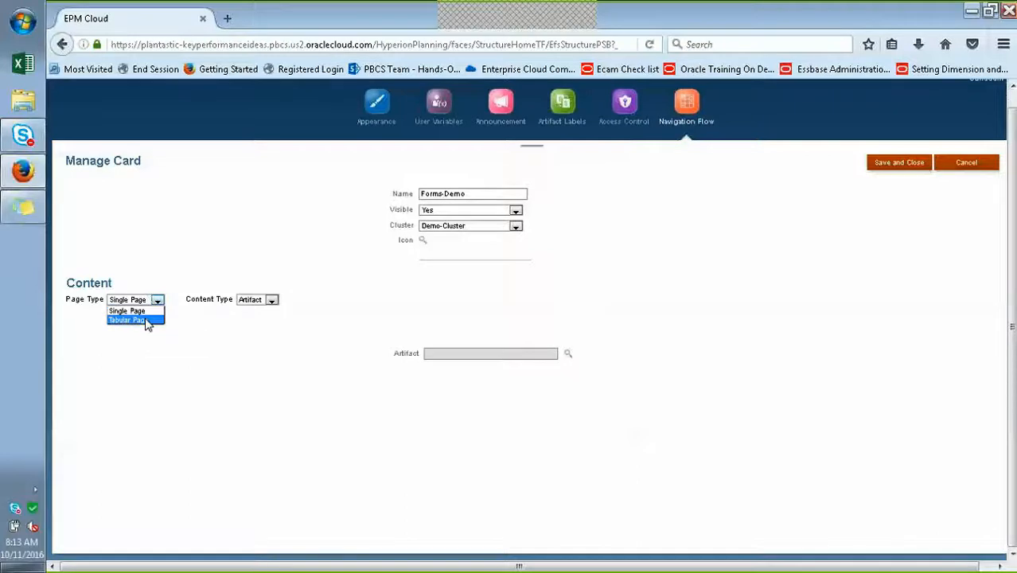
{"action": "left_click", "coordinate": [146, 321]}
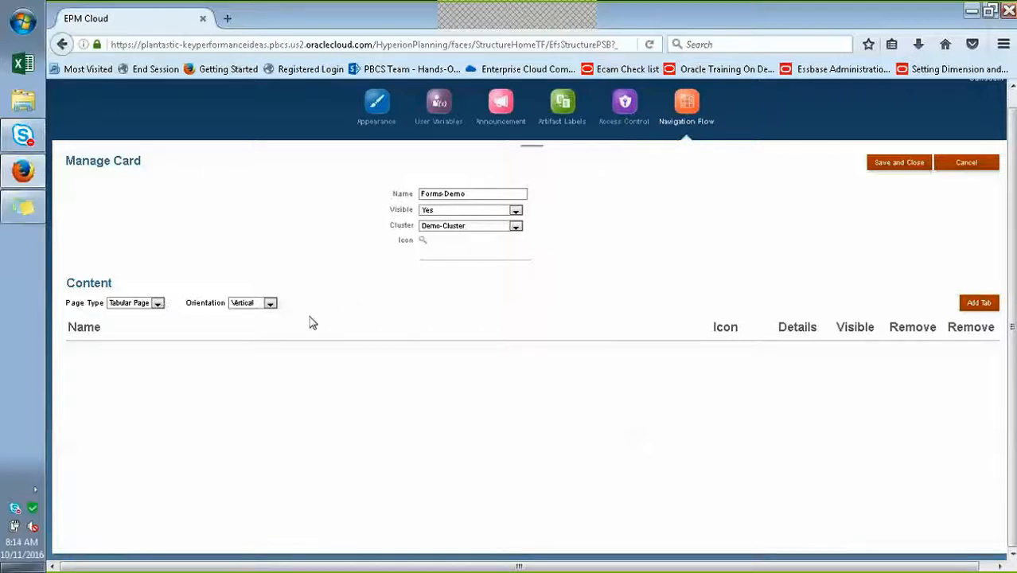
Step: Add a tab named Form1 to the Forms-Demo card and open its page type list
{"action": "left_click", "coordinate": [984, 305]}
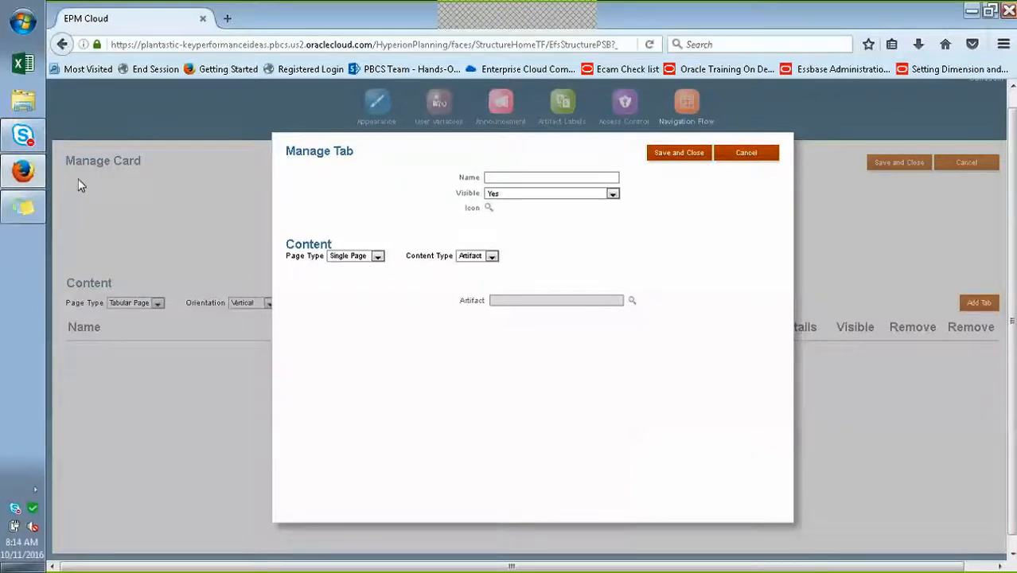
{"action": "left_click", "coordinate": [532, 180]}
{"action": "type", "text": "Fo"}
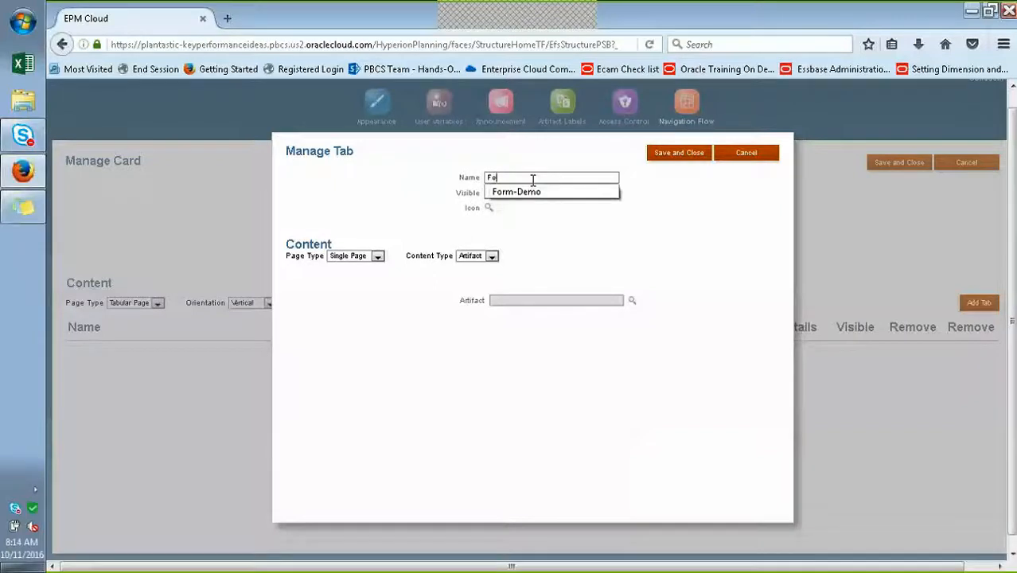
{"action": "type", "text": "rm1"}
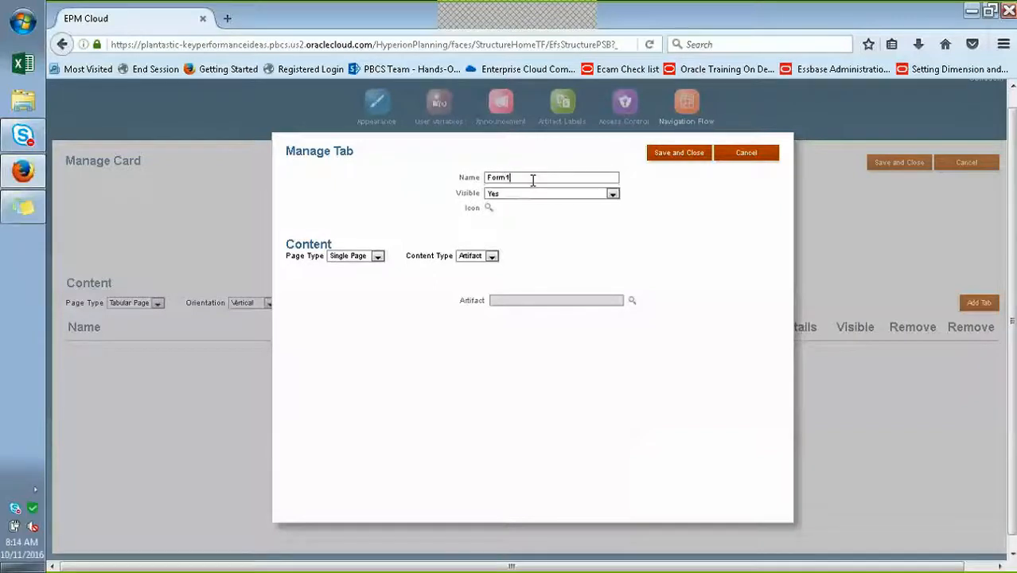
{"action": "left_click", "coordinate": [378, 256]}
Step: Make Form1 a tabular page and add a sub tab named Balance Sheet-1
{"action": "left_click", "coordinate": [350, 276]}
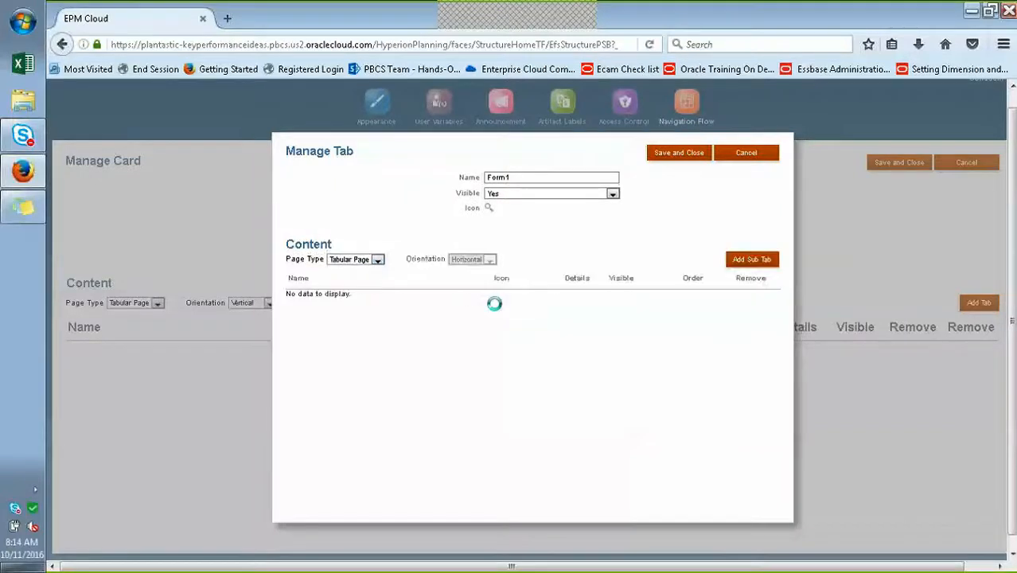
{"action": "left_click", "coordinate": [748, 263]}
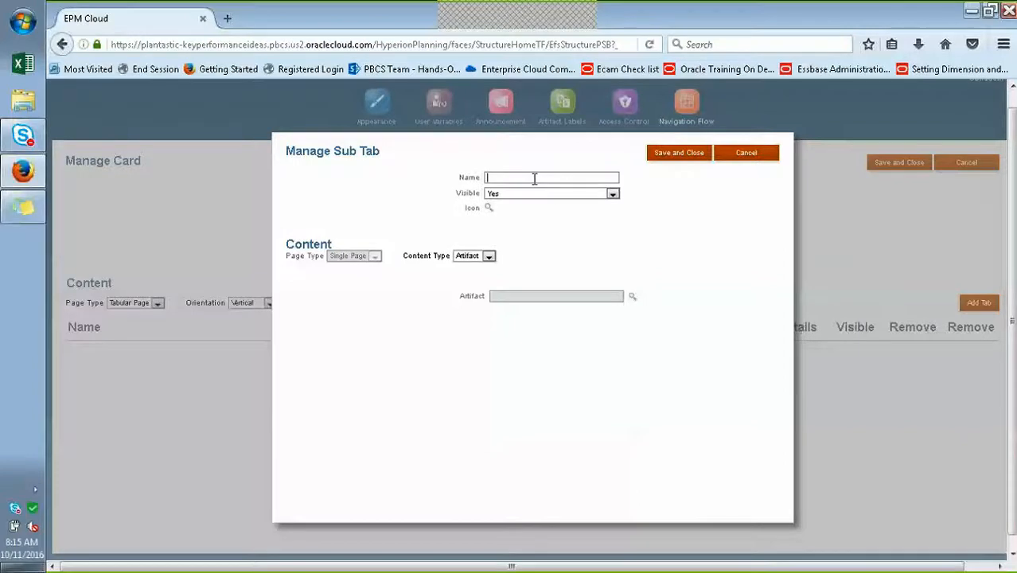
{"action": "type", "text": "Balance Sheet-1"}
Step: Keep Artifact as the sub tab's content type and bring up the form library
{"action": "left_click", "coordinate": [488, 256]}
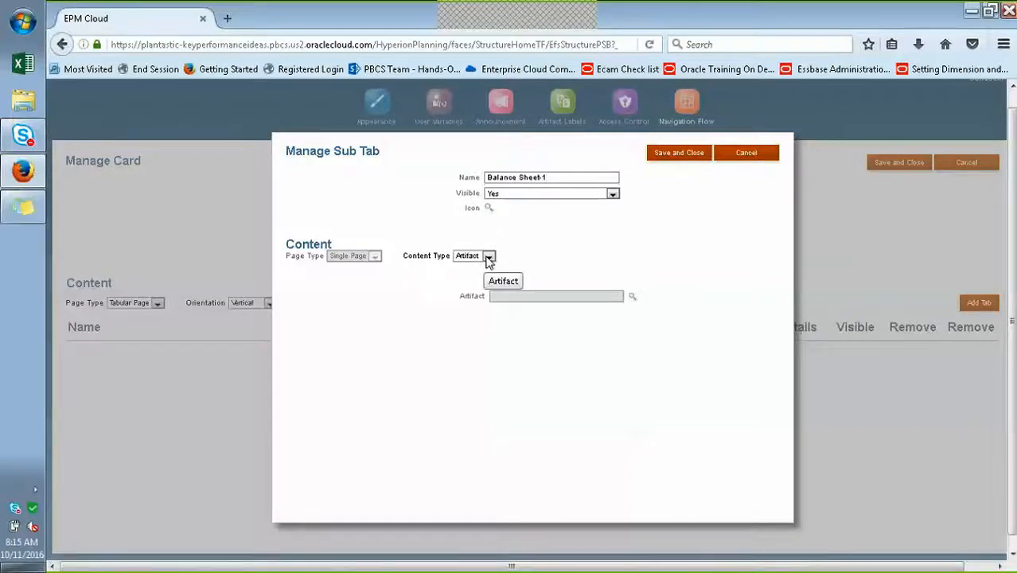
{"action": "left_click", "coordinate": [488, 256]}
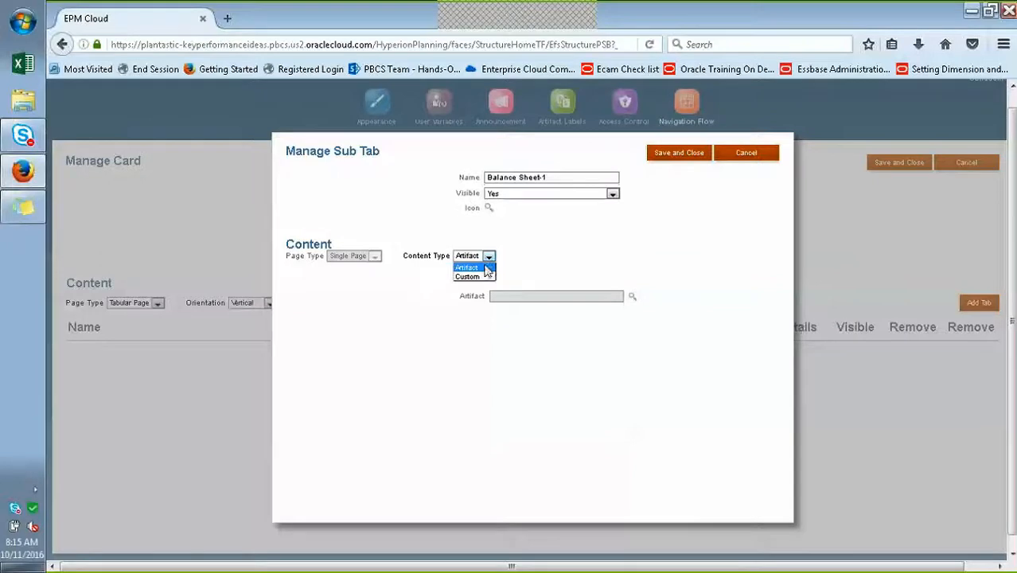
{"action": "left_click", "coordinate": [485, 268]}
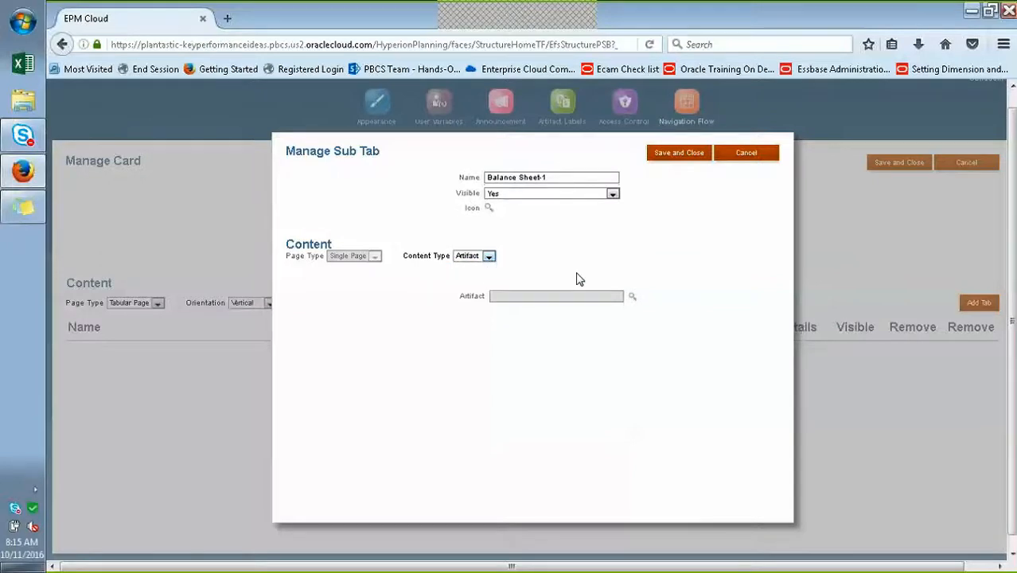
{"action": "left_click", "coordinate": [631, 298]}
{"action": "left_click", "coordinate": [633, 298]}
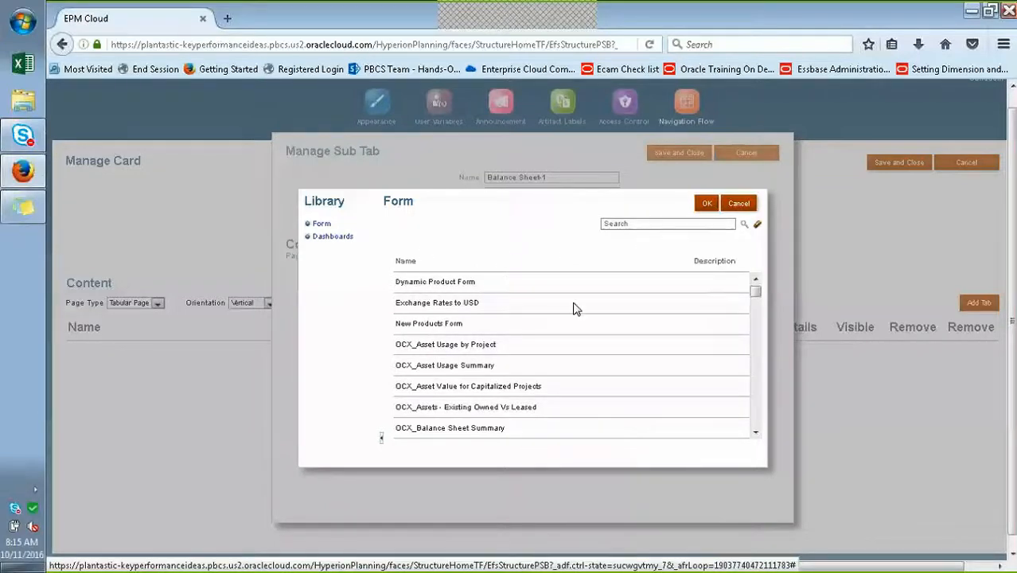
Step: Select the OFS_Balance Sheet - Plan form as the sub tab's artifact
{"action": "left_click", "coordinate": [755, 432]}
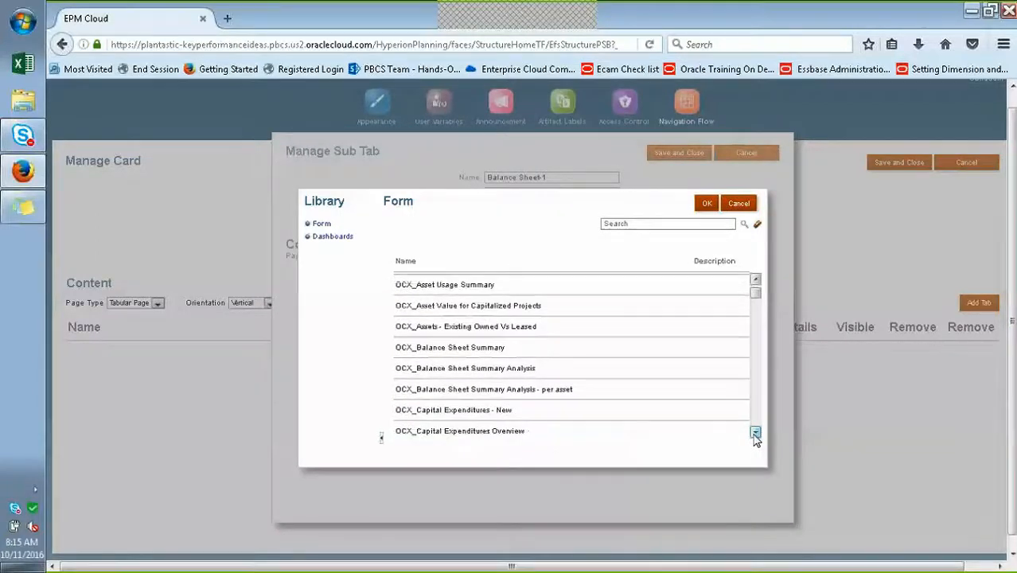
{"action": "left_click", "coordinate": [754, 432]}
{"action": "left_click", "coordinate": [755, 432]}
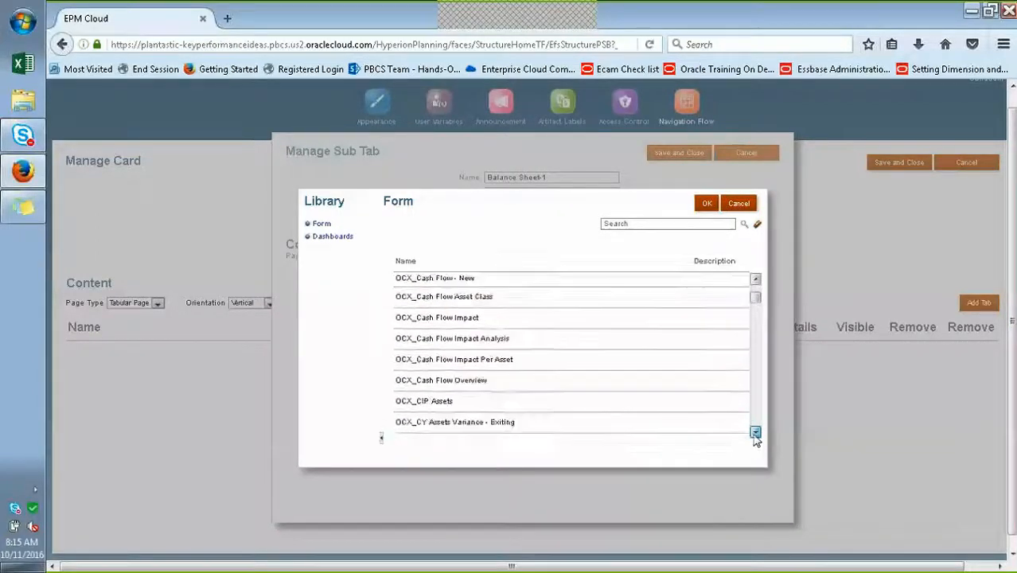
{"action": "left_click", "coordinate": [755, 432]}
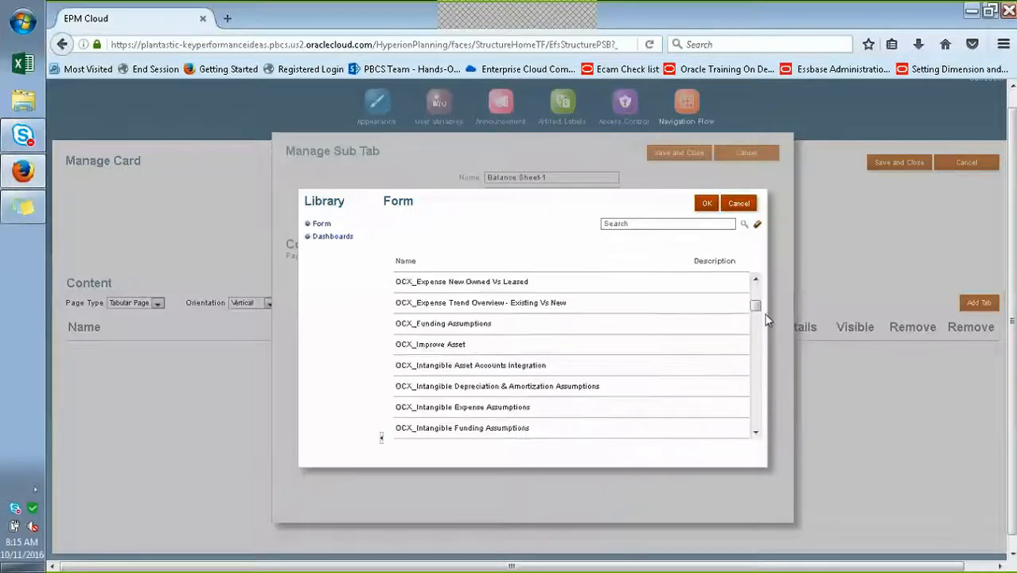
{"action": "left_click_drag", "start_coordinate": [755, 306], "coordinate": [758, 321]}
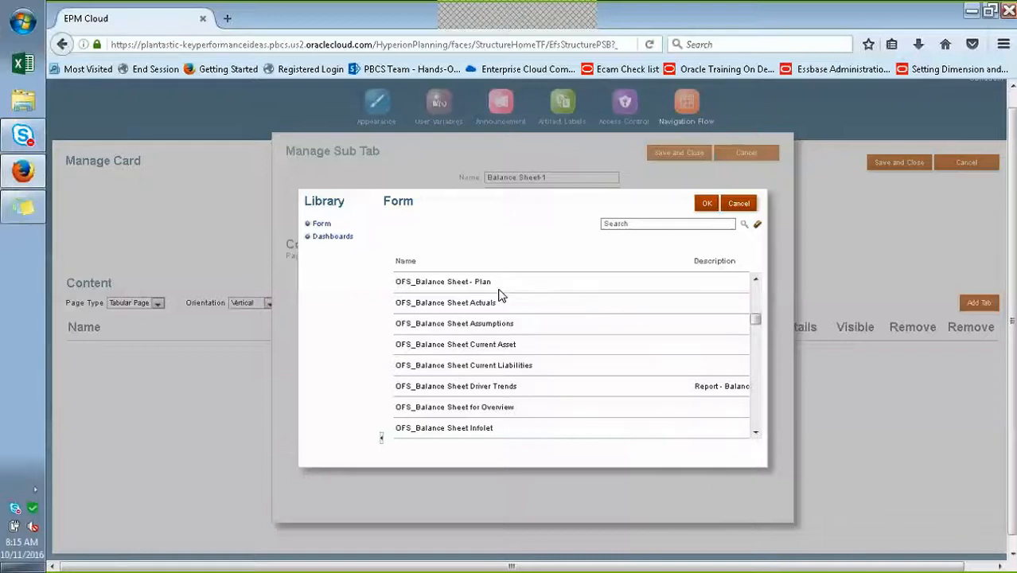
{"action": "left_click", "coordinate": [472, 281]}
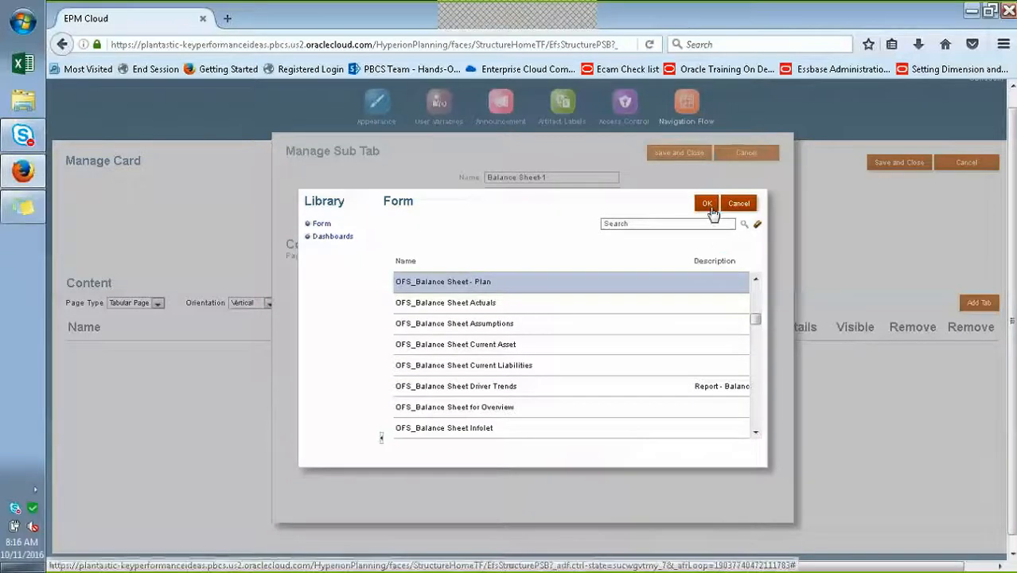
{"action": "left_click", "coordinate": [707, 205]}
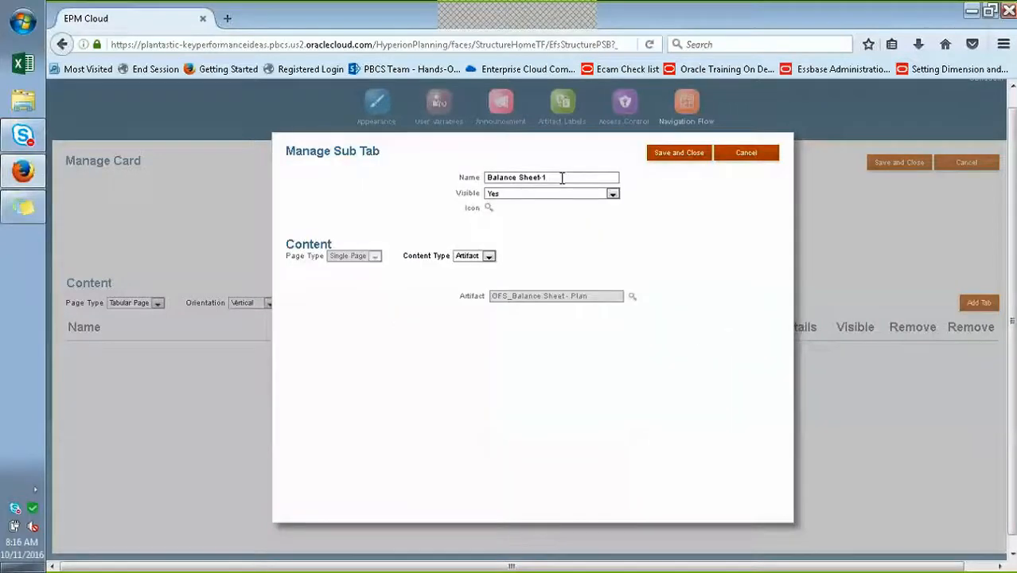
Step: Rename the sub tab to Balance Sheet-Plan, assign it an icon, and save it
{"action": "key", "text": "BackSpace"}
{"action": "key", "text": "BackSpace"}
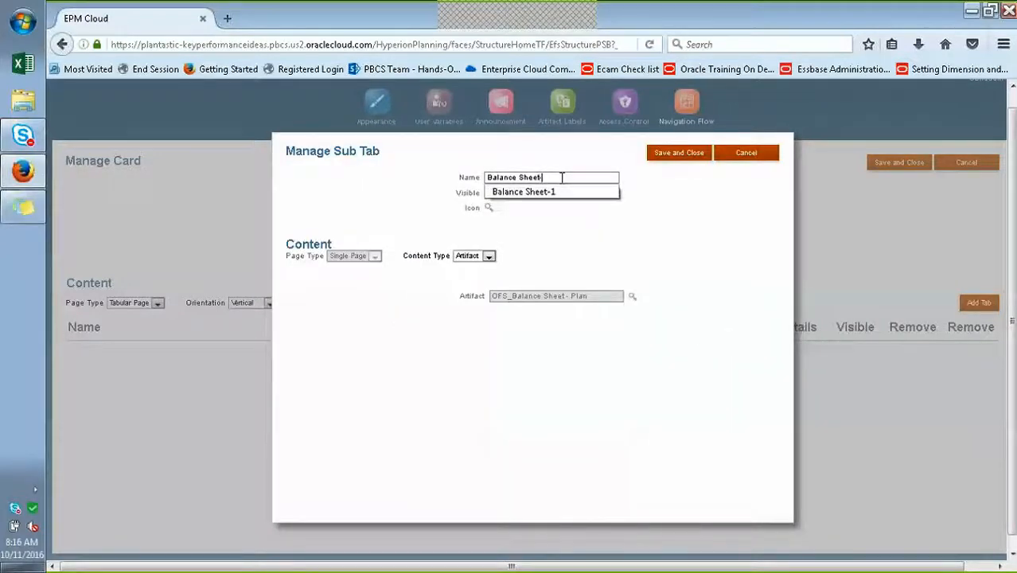
{"action": "type", "text": "-Plan"}
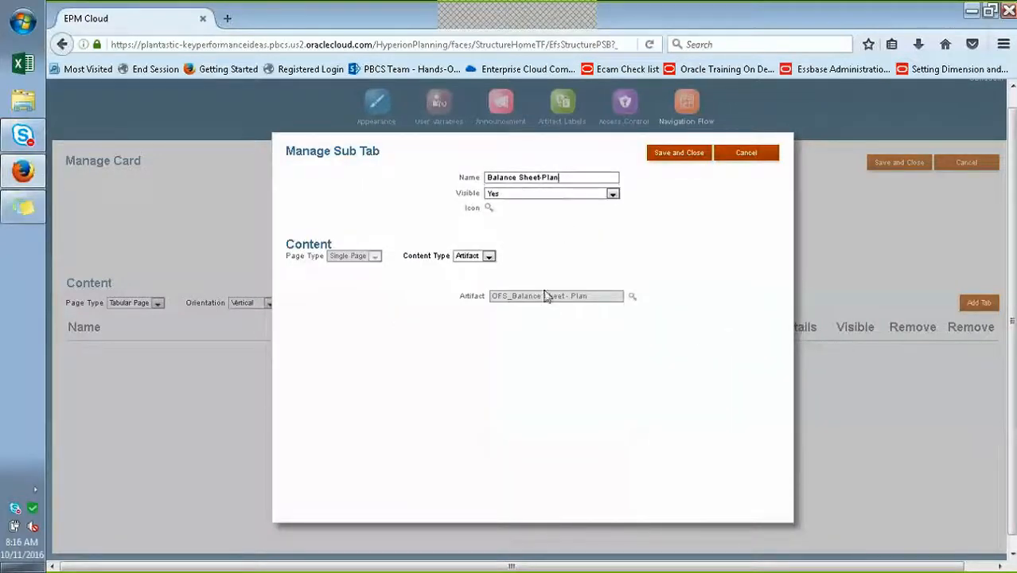
{"action": "left_click", "coordinate": [488, 208]}
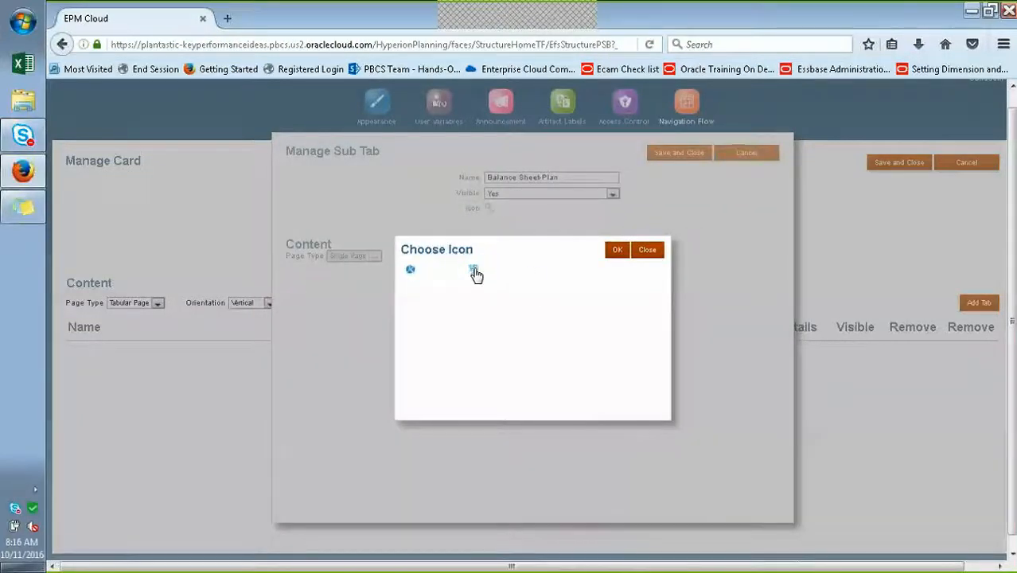
{"action": "double_click", "coordinate": [474, 272]}
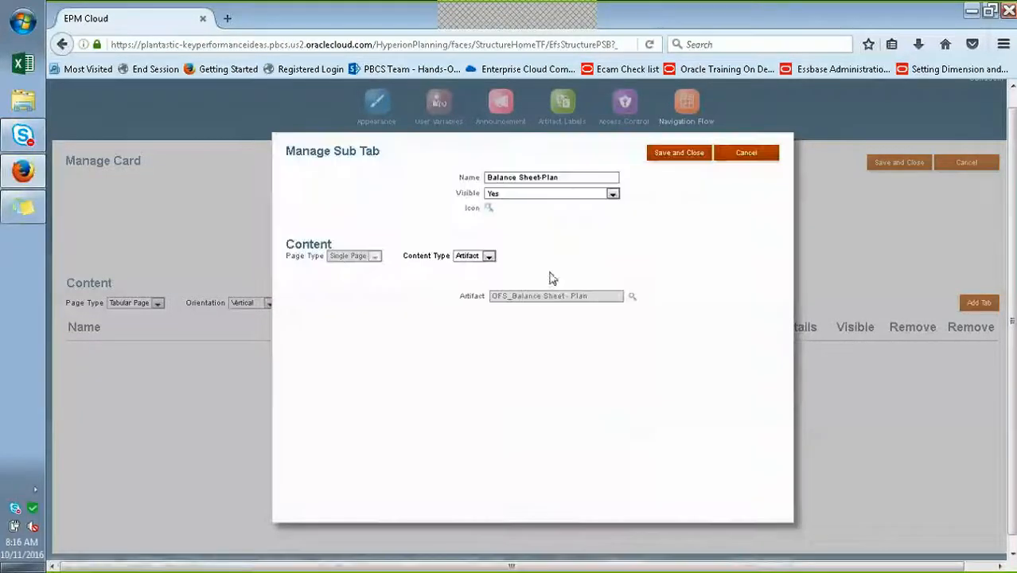
{"action": "left_click", "coordinate": [672, 157]}
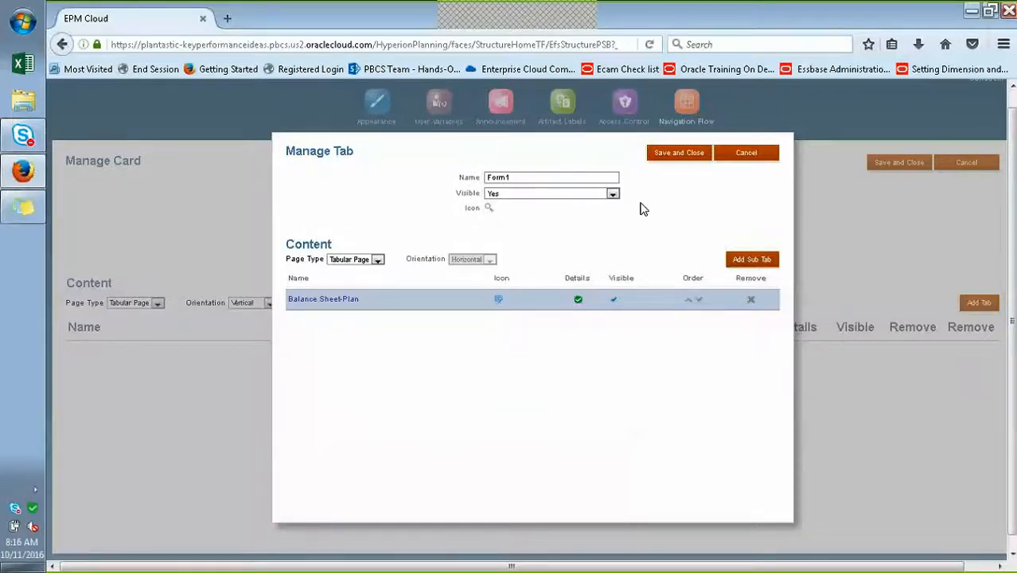
Step: Add a Balance Sheet-Forecast sub tab using the OFS_Balance Sheet - Forecast form, found by searching Forecast
{"action": "left_click", "coordinate": [754, 260]}
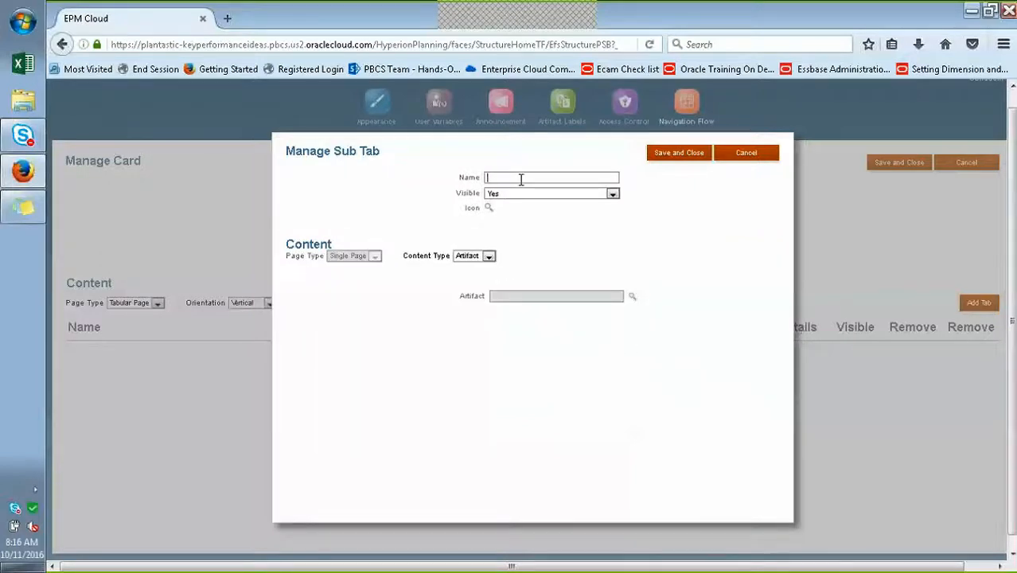
{"action": "type", "text": "Balance Sheet"}
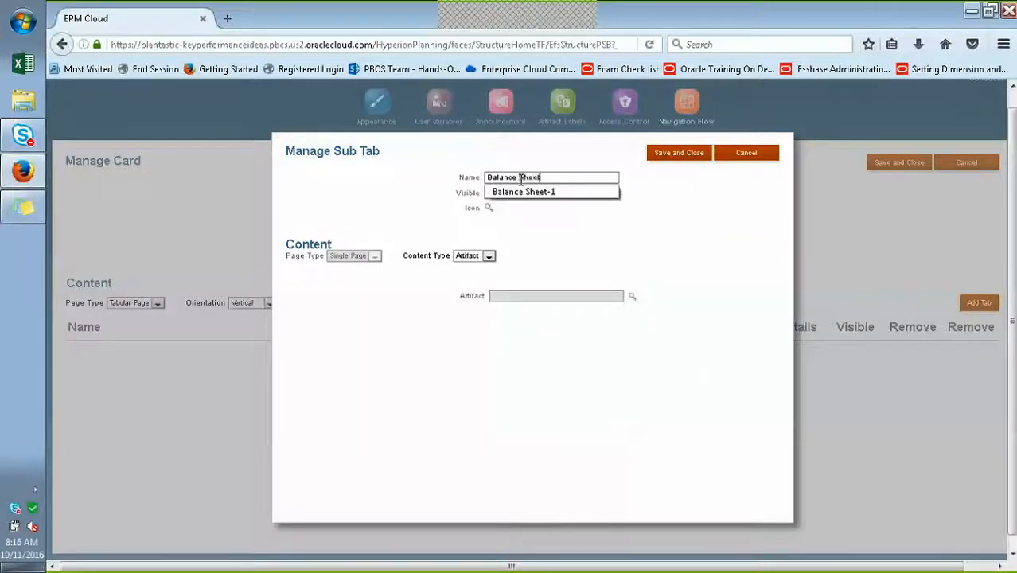
{"action": "type", "text": "-Forecast"}
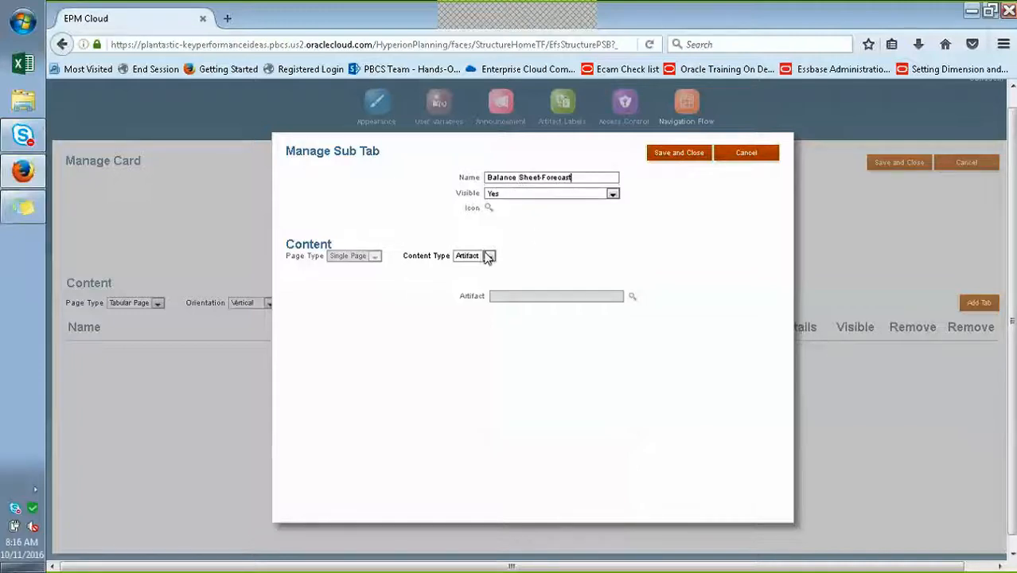
{"action": "left_click", "coordinate": [634, 298]}
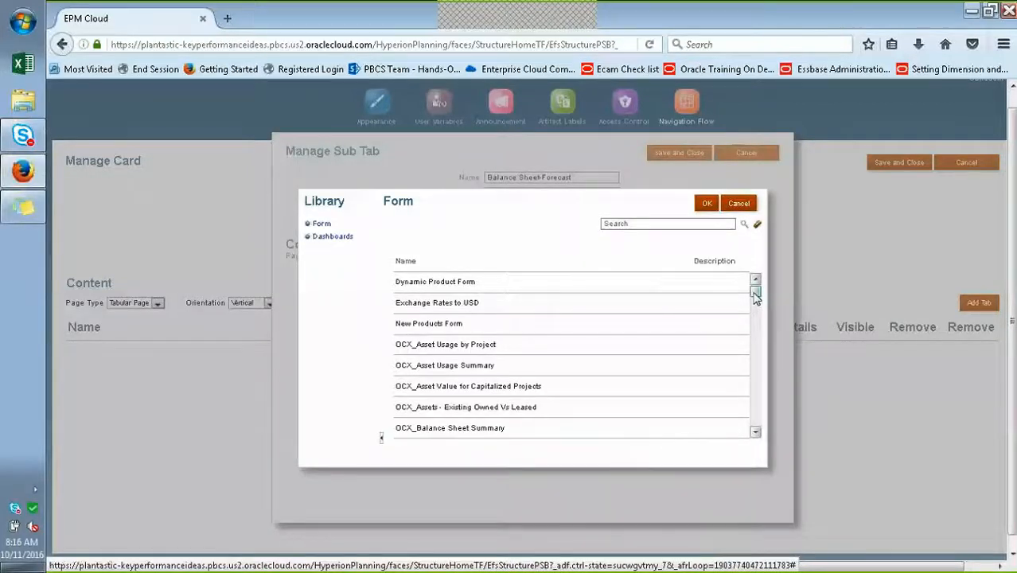
{"action": "left_click_drag", "start_coordinate": [756, 291], "coordinate": [756, 316]}
{"action": "left_click", "coordinate": [656, 226]}
{"action": "type", "text": "Forecast"}
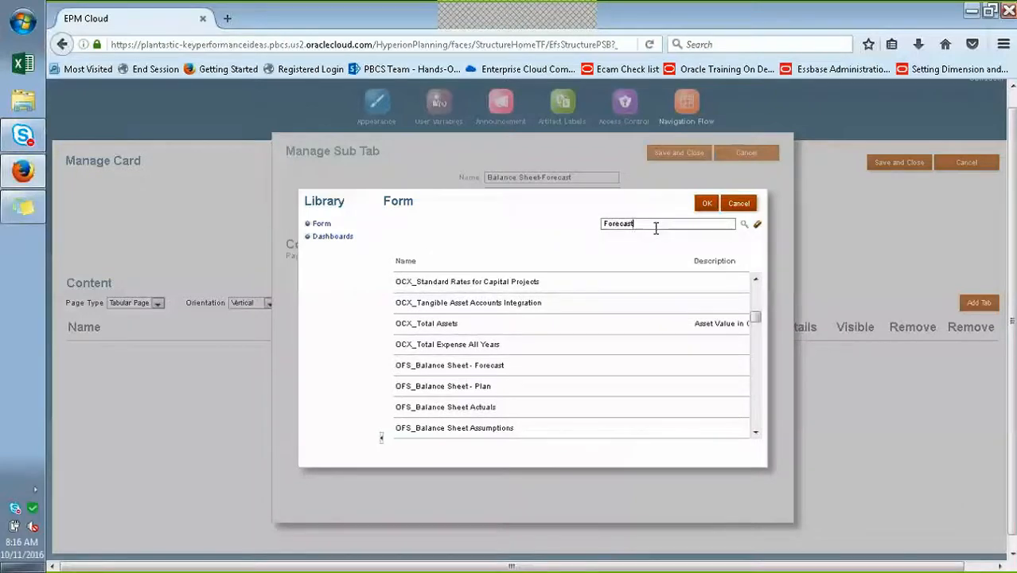
{"action": "left_click", "coordinate": [743, 223]}
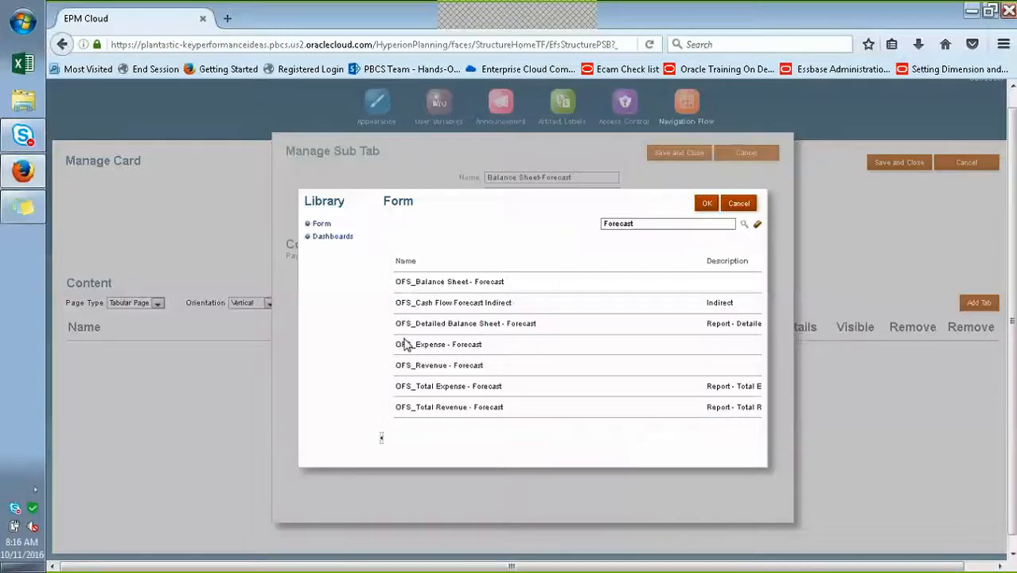
{"action": "left_click", "coordinate": [449, 281]}
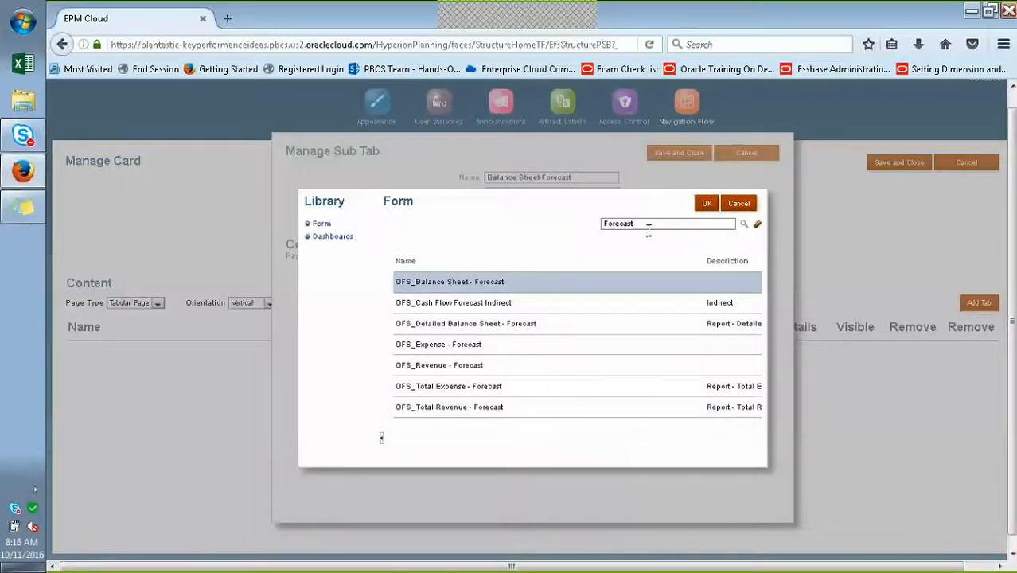
{"action": "left_click", "coordinate": [705, 204]}
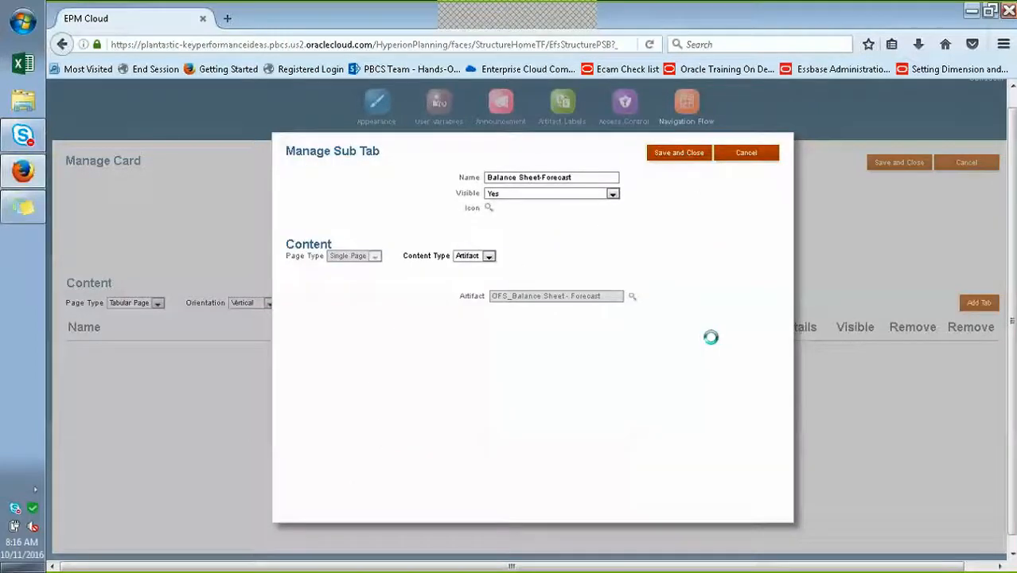
{"action": "left_click", "coordinate": [698, 156]}
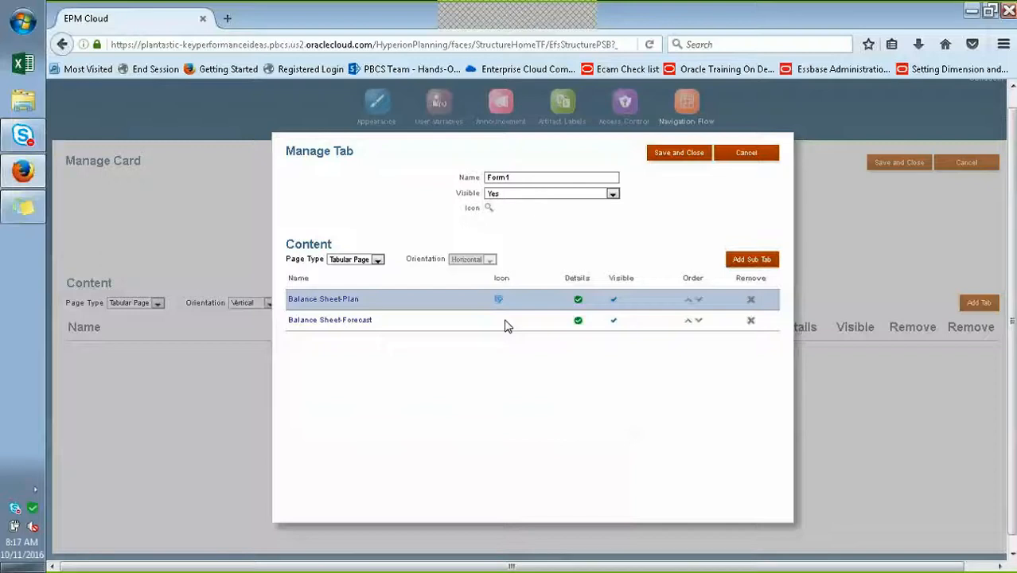
Step: Assign an icon to the Balance Sheet-Forecast sub tab and save it
{"action": "left_click", "coordinate": [325, 330]}
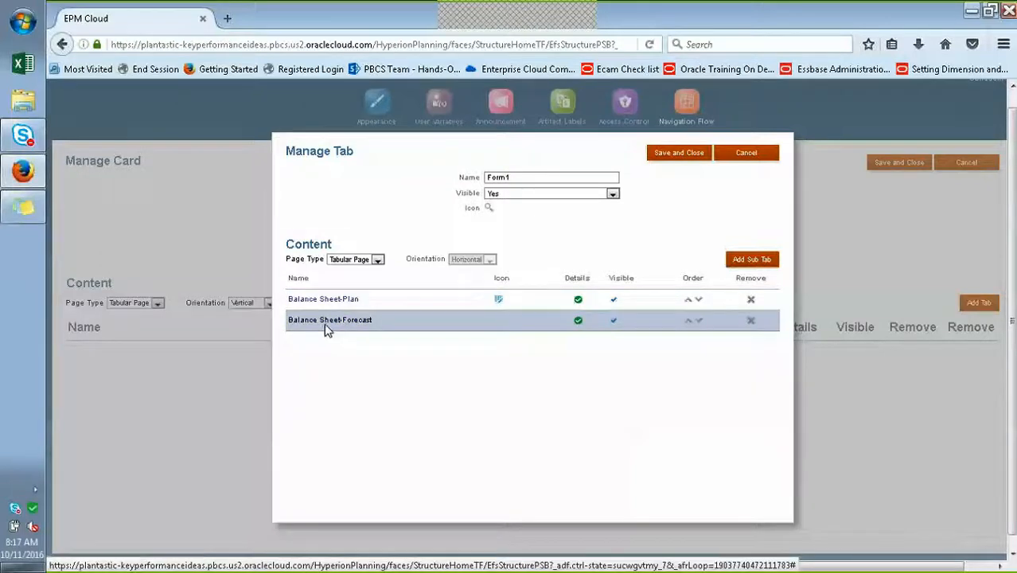
{"action": "left_click", "coordinate": [329, 323]}
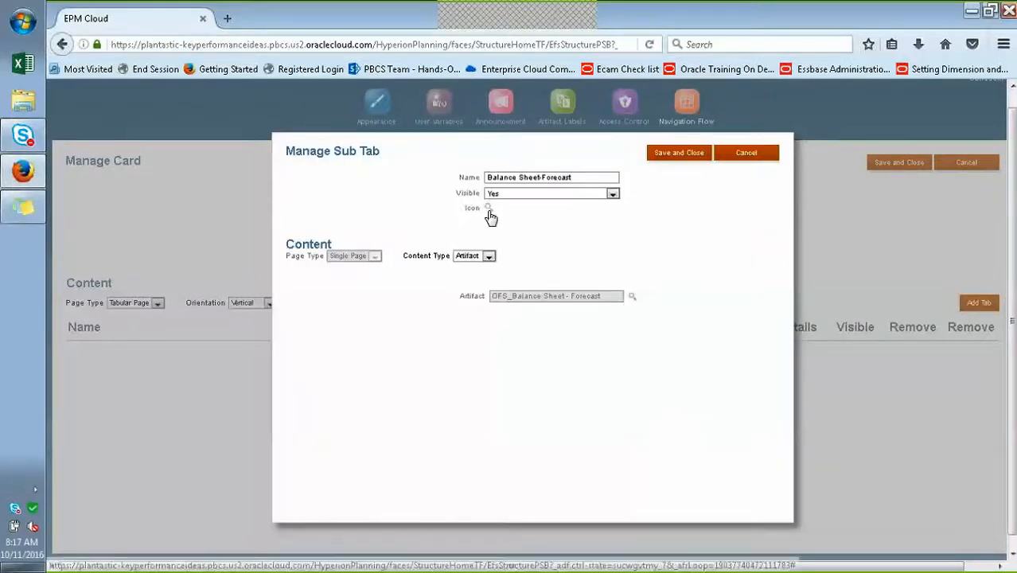
{"action": "left_click", "coordinate": [490, 212]}
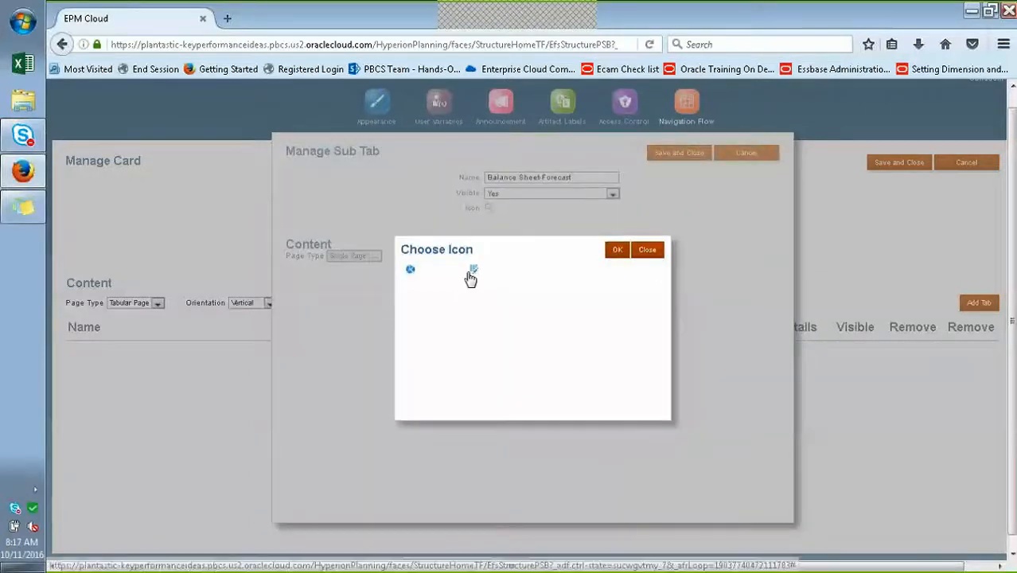
{"action": "left_click", "coordinate": [472, 273]}
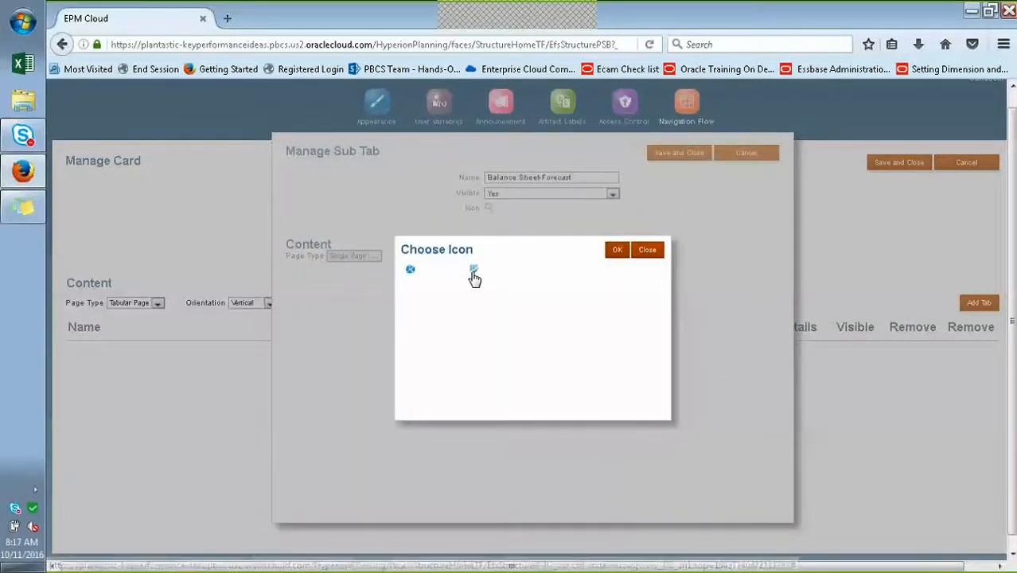
{"action": "left_click", "coordinate": [616, 249]}
{"action": "left_click", "coordinate": [689, 158]}
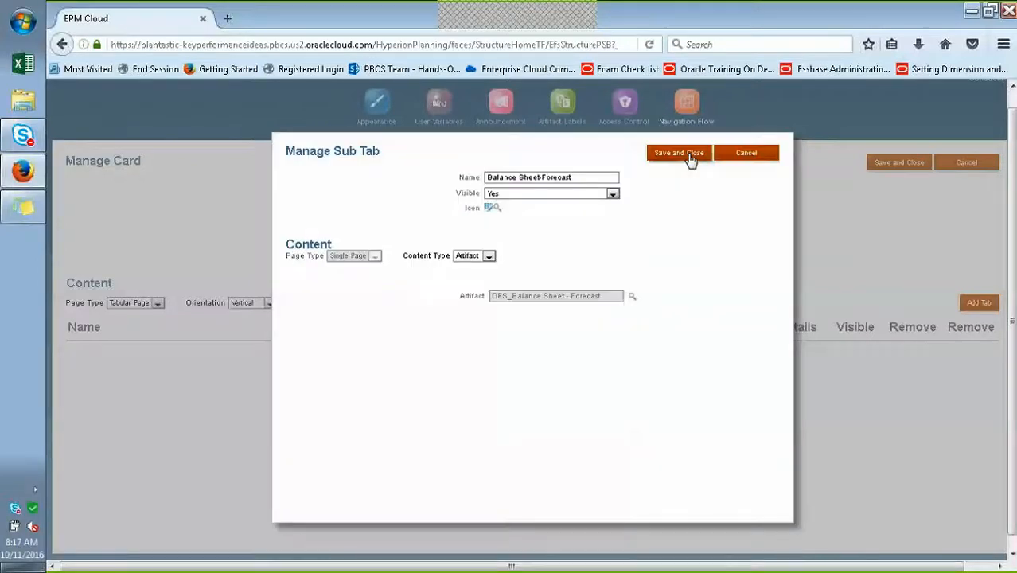
Step: Give the Form1 tab the document icon and save it into the Forms-Demo card
{"action": "left_click", "coordinate": [680, 161]}
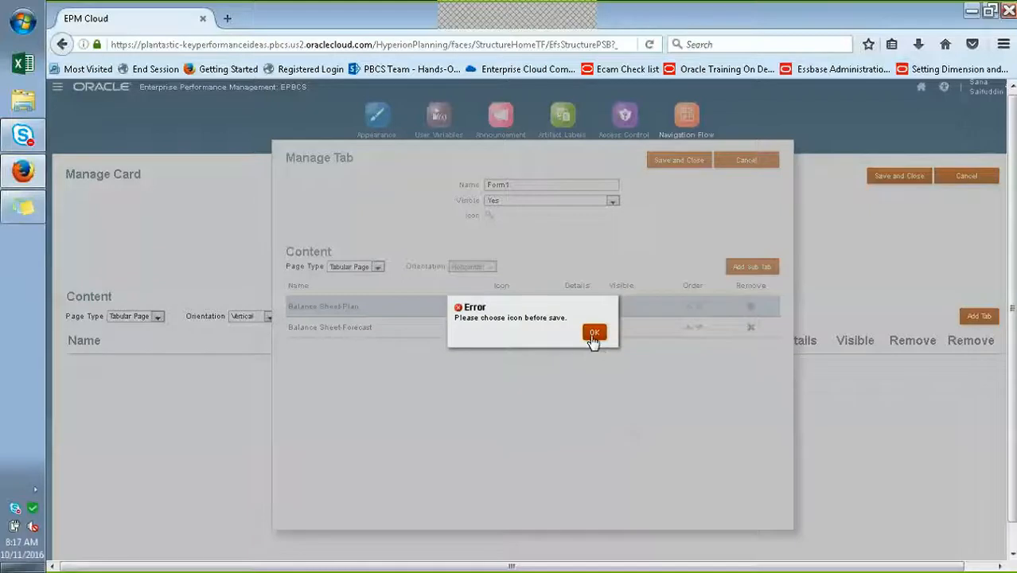
{"action": "left_click", "coordinate": [595, 334]}
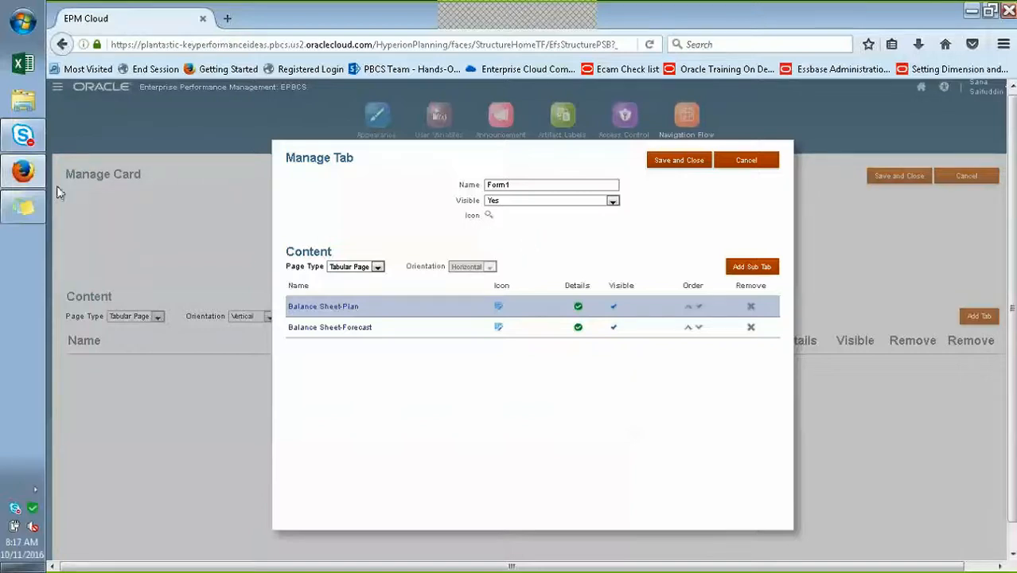
{"action": "left_click", "coordinate": [488, 214]}
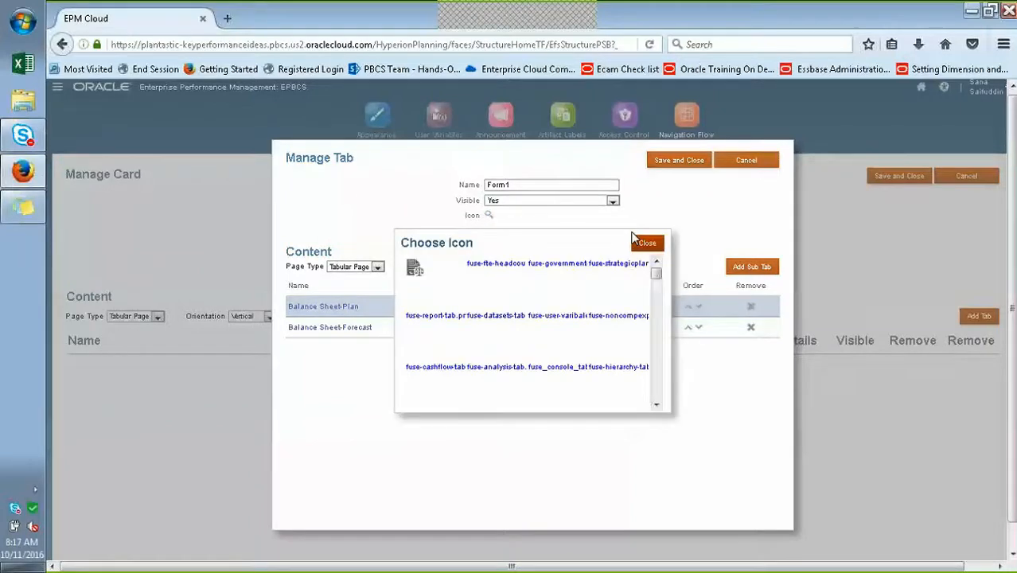
{"action": "left_click", "coordinate": [415, 271]}
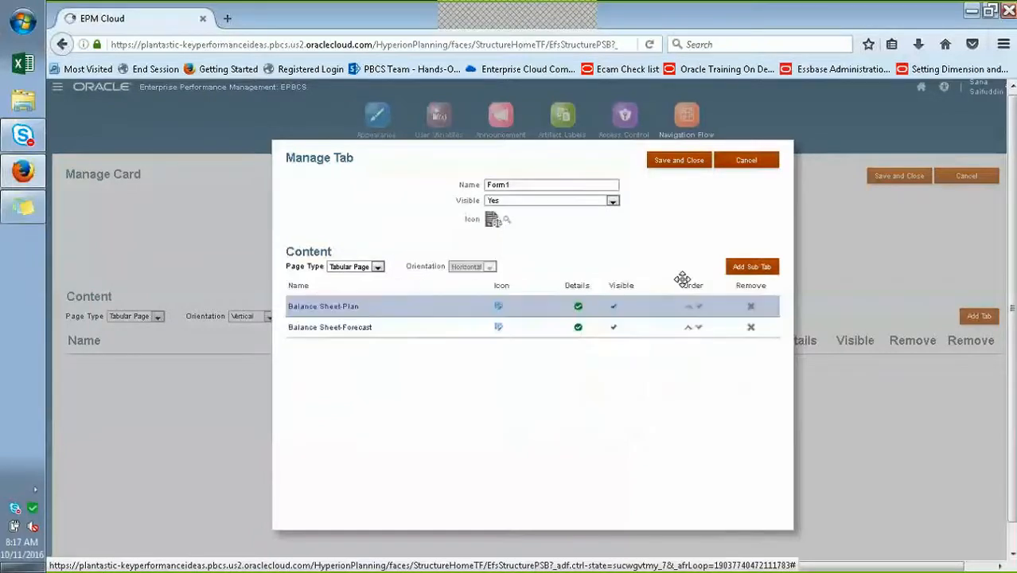
{"action": "left_click", "coordinate": [681, 169]}
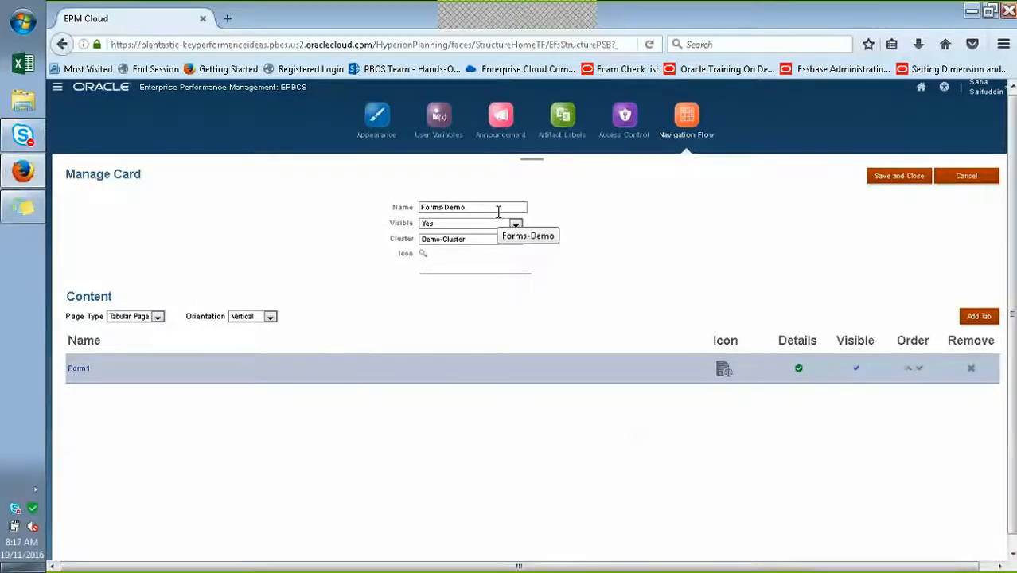
Step: Add a new tab with the bank icon and name it Dashboard-BS
{"action": "left_click", "coordinate": [986, 318]}
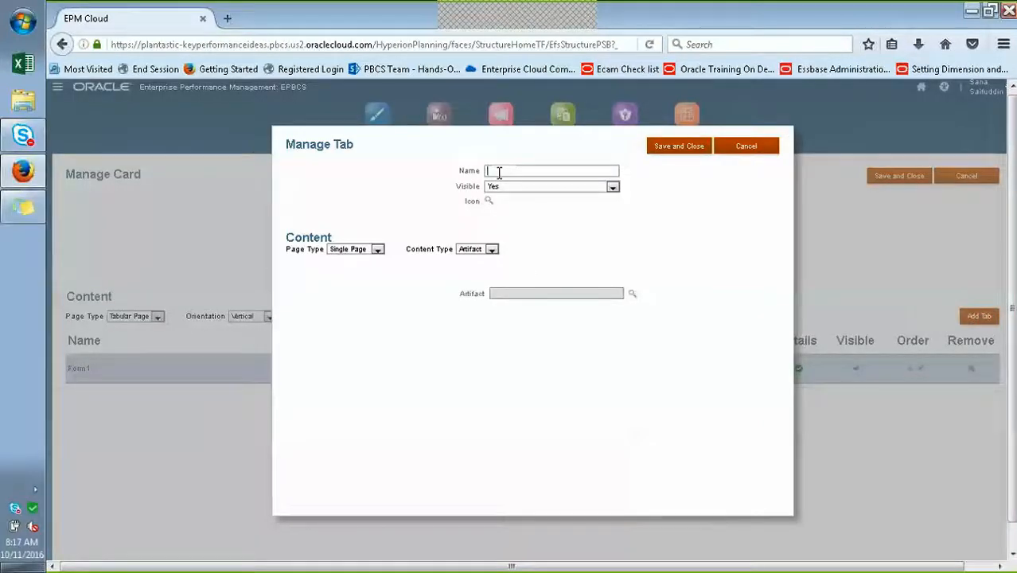
{"action": "type", "text": "Forms2"}
{"action": "left_click", "coordinate": [489, 202]}
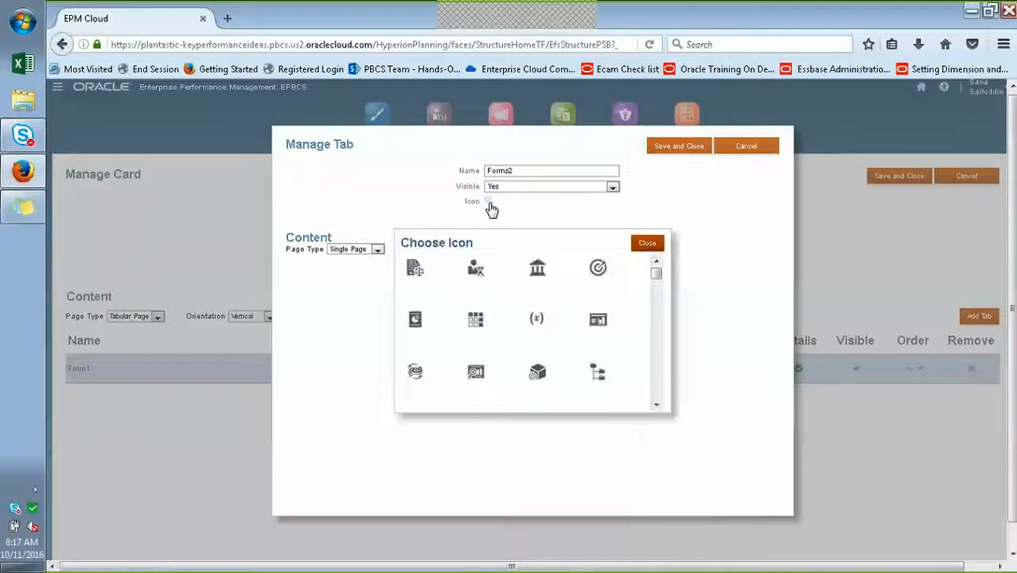
{"action": "left_click", "coordinate": [537, 271]}
{"action": "left_click_drag", "start_coordinate": [512, 171], "coordinate": [481, 171]}
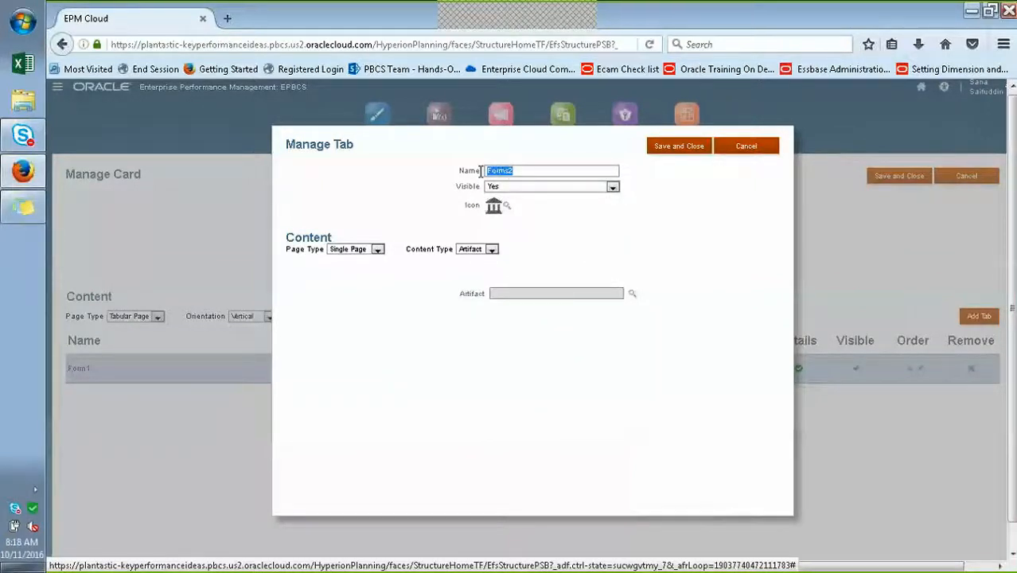
{"action": "key", "text": "BackSpace"}
{"action": "type", "text": "Dashbo"}
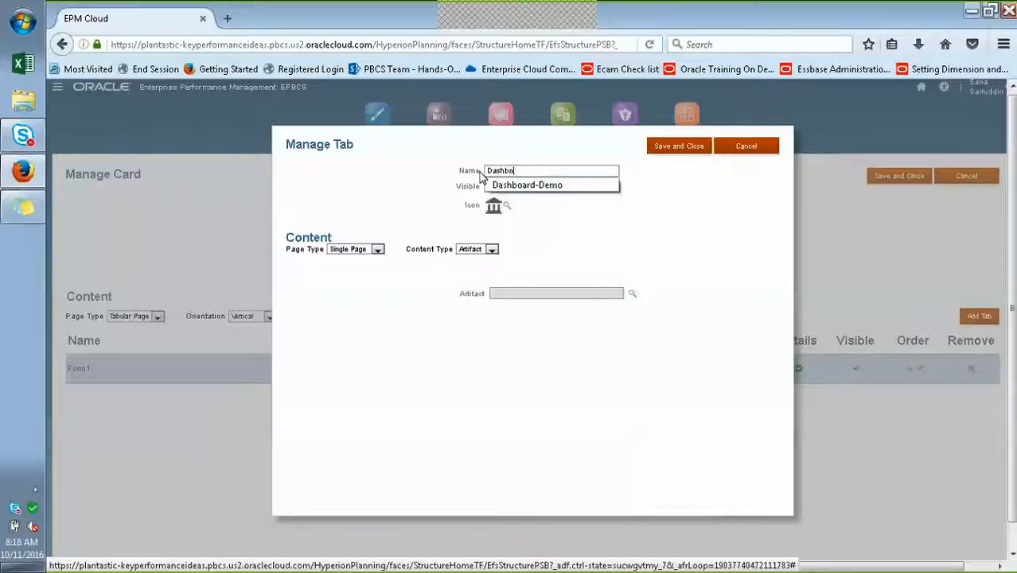
{"action": "type", "text": "ard-BS"}
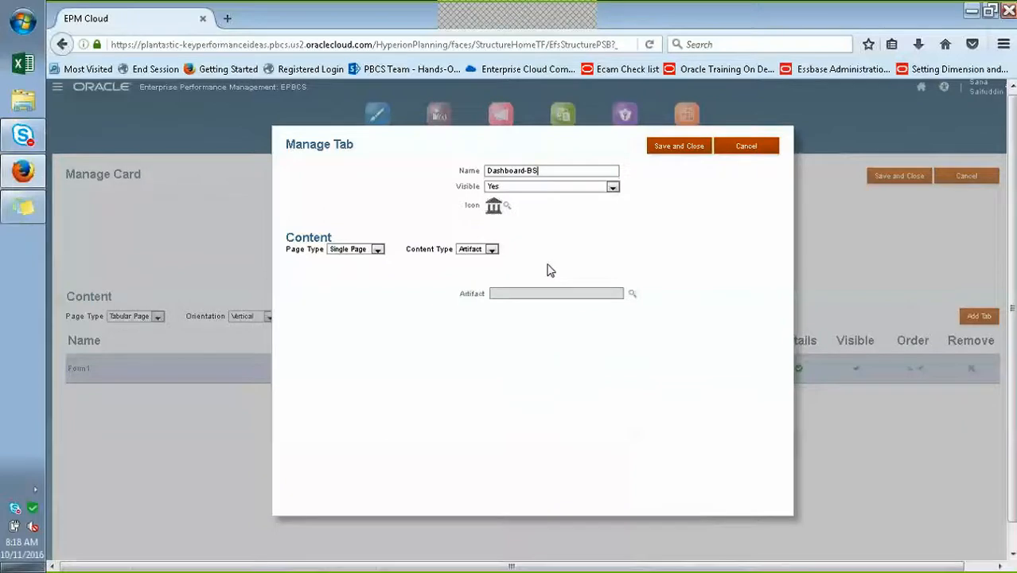
Step: Set the OFS_Balance Sheet dashboard as the tab's artifact and save the tab
{"action": "left_click", "coordinate": [632, 296]}
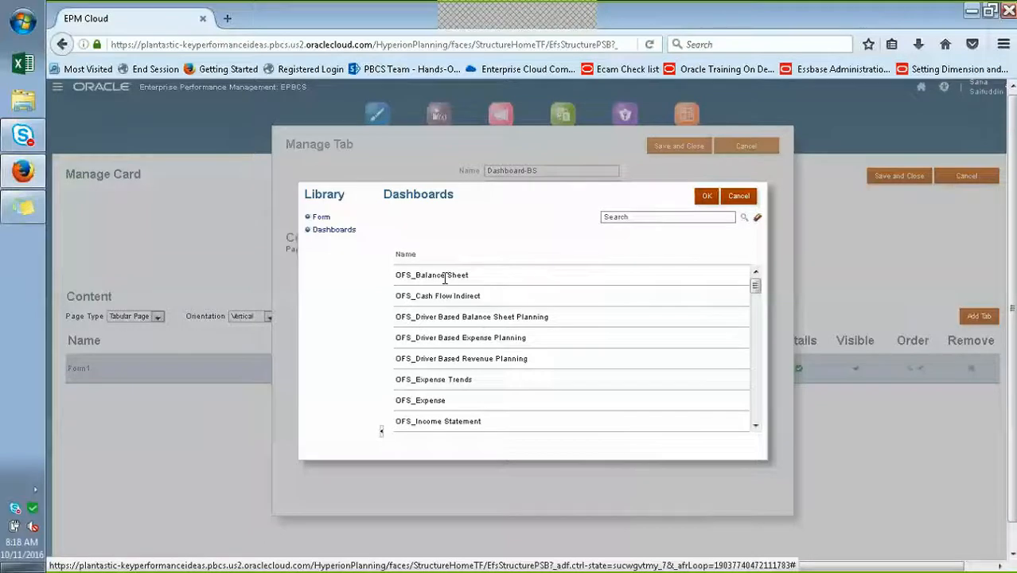
{"action": "left_click", "coordinate": [443, 276]}
{"action": "left_click", "coordinate": [702, 199]}
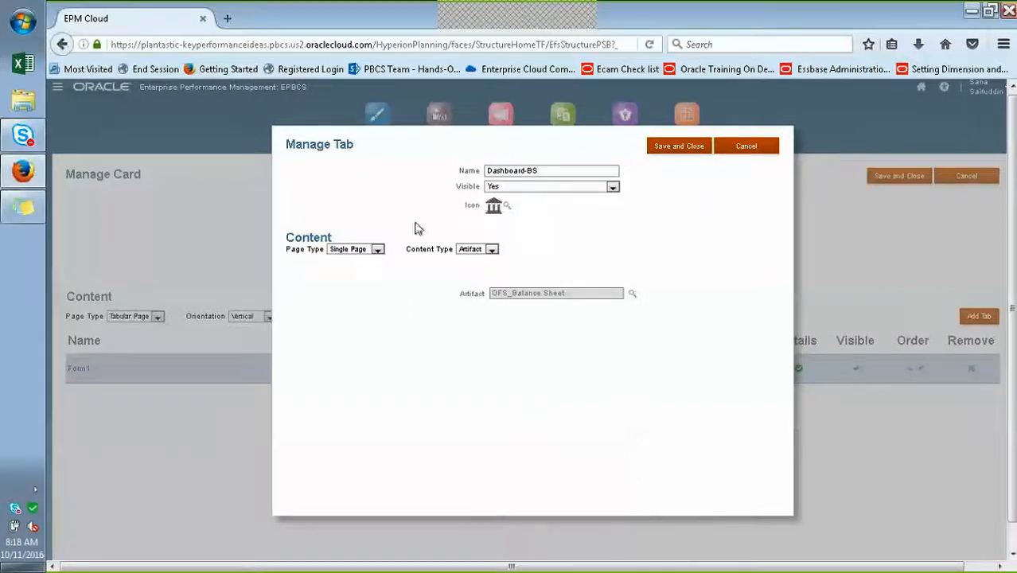
{"action": "left_click", "coordinate": [669, 152]}
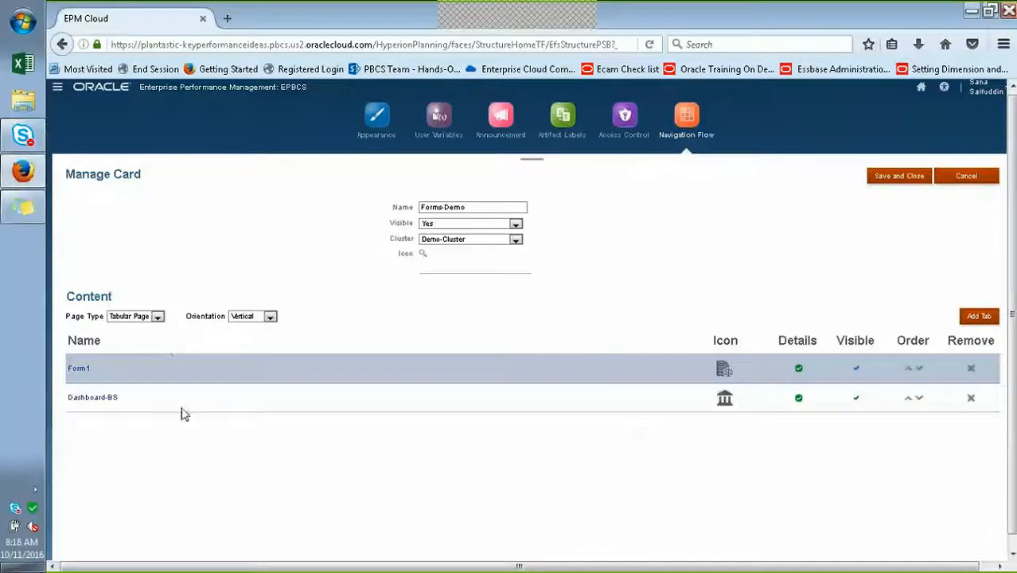
Step: Give the Forms-Demo card the purple icon and save the card
{"action": "left_click", "coordinate": [883, 183]}
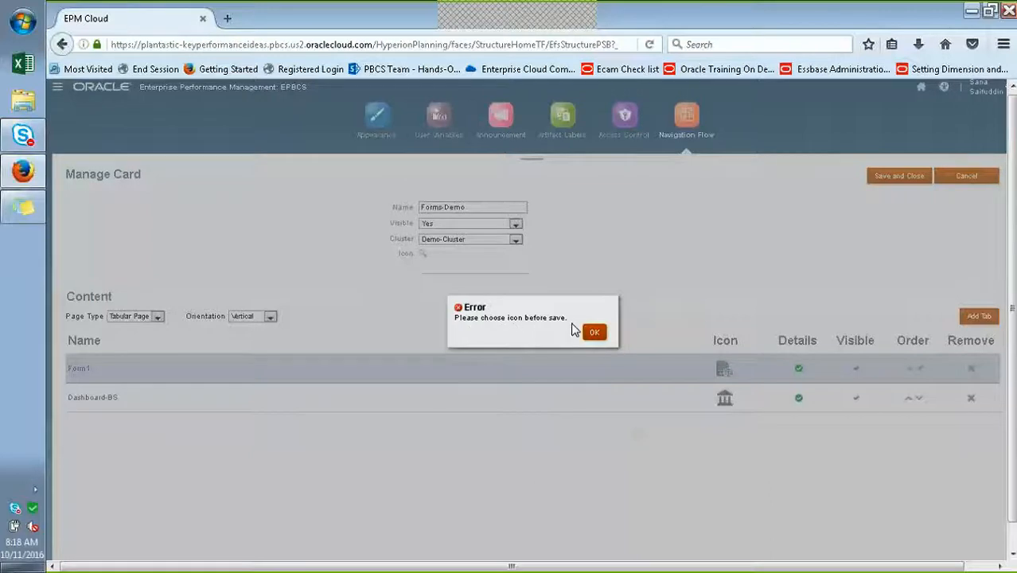
{"action": "left_click", "coordinate": [593, 332]}
{"action": "left_click", "coordinate": [429, 260]}
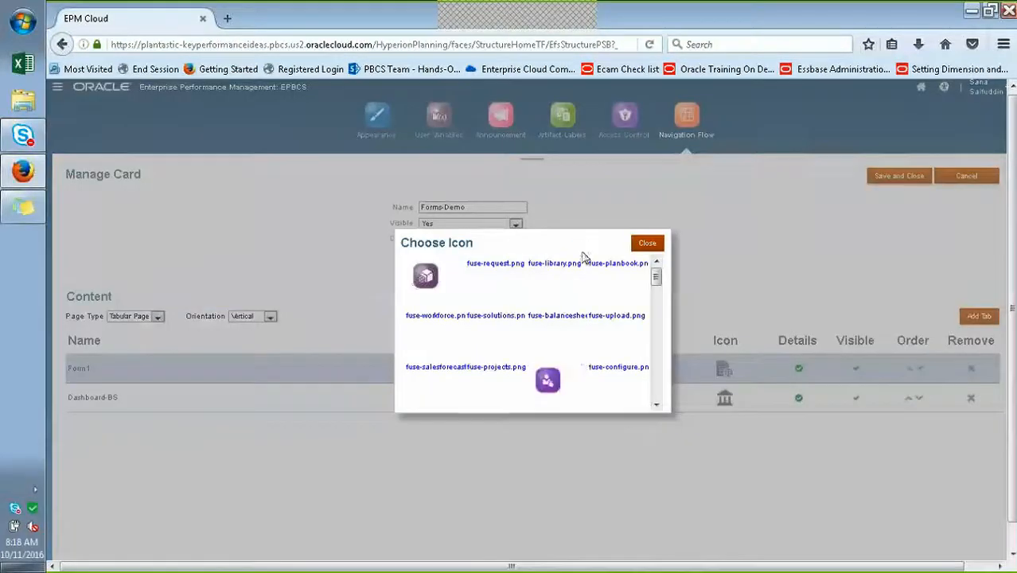
{"action": "left_click", "coordinate": [656, 404]}
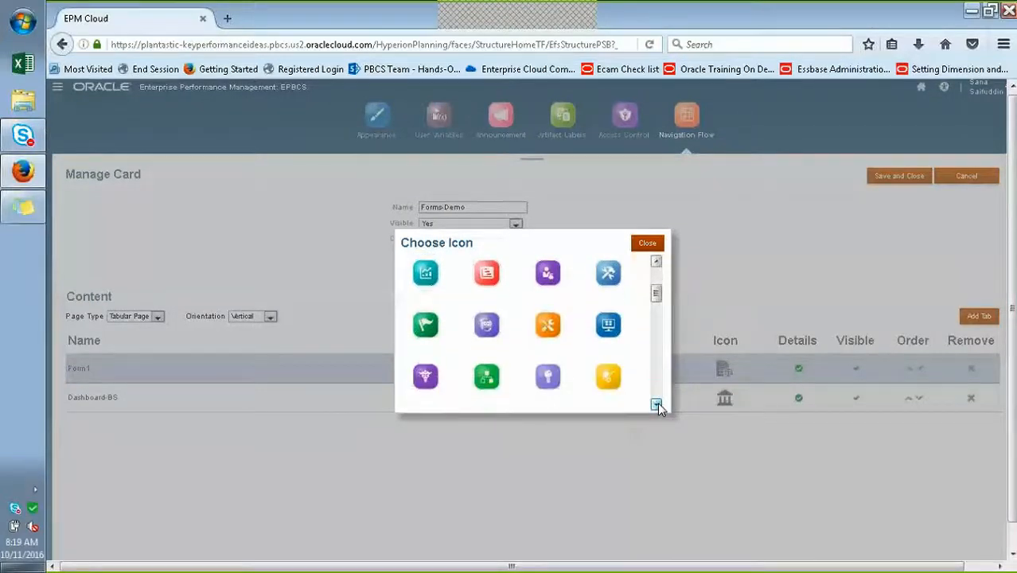
{"action": "left_click", "coordinate": [657, 404]}
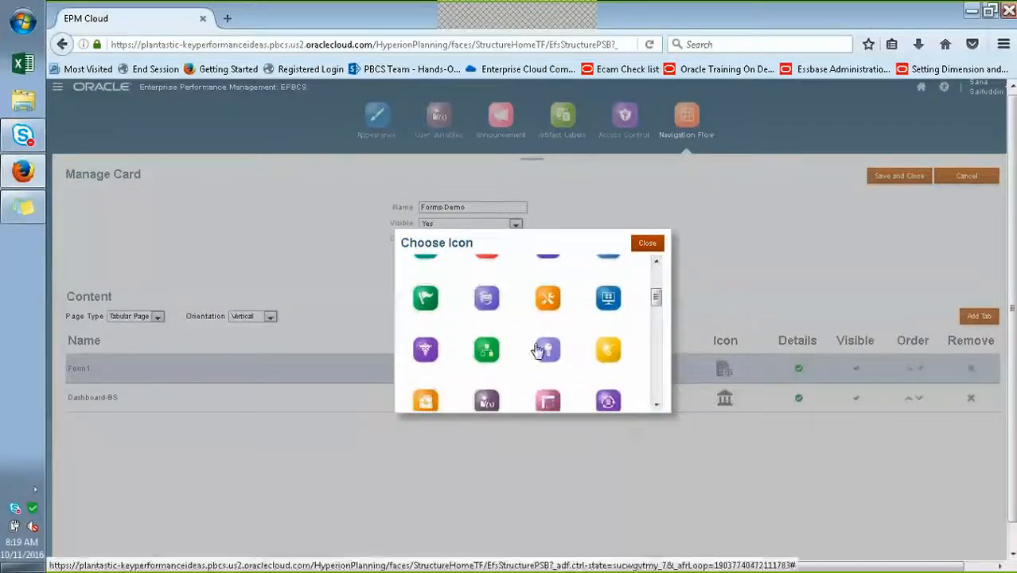
{"action": "left_click", "coordinate": [486, 300]}
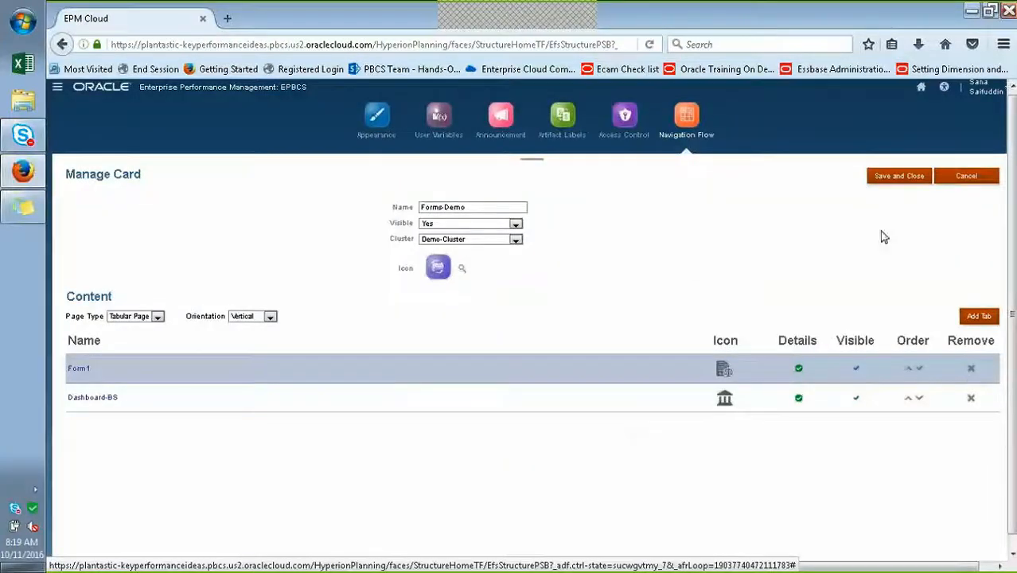
{"action": "left_click", "coordinate": [897, 179]}
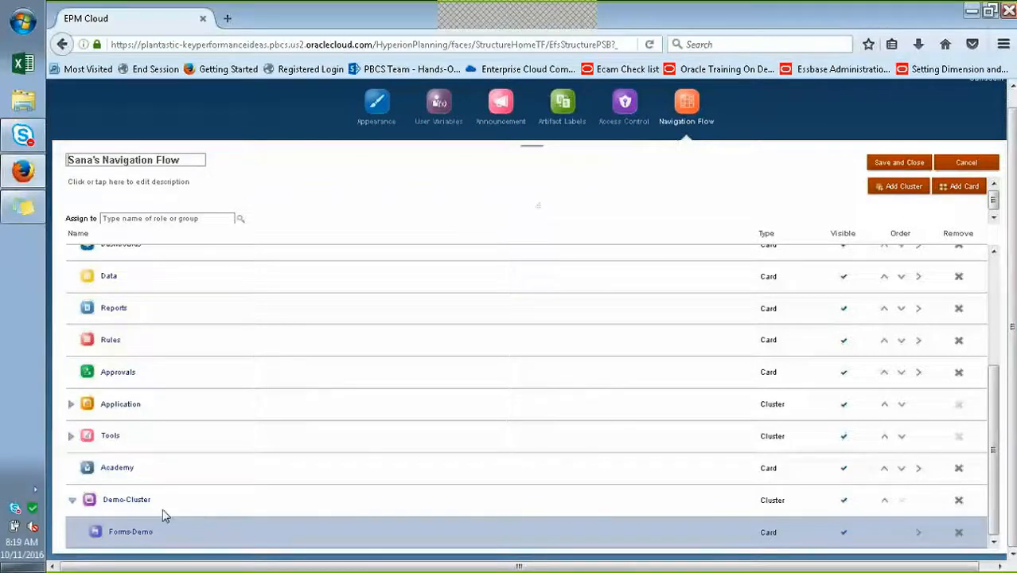
Step: Scroll the navigation flow list to find the Forms-Demo card under Demo-Cluster
{"action": "scroll", "coordinate": [163, 514], "scroll_direction": "up", "scroll_amount": 1}
{"action": "scroll", "coordinate": [163, 514], "scroll_direction": "up", "scroll_amount": 3}
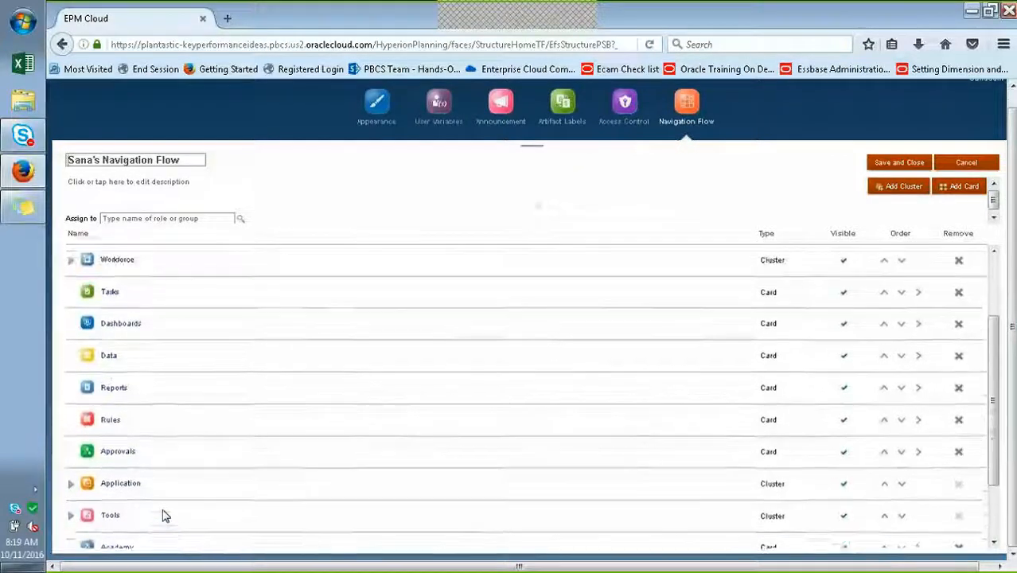
{"action": "scroll", "coordinate": [163, 514], "scroll_direction": "up", "scroll_amount": 1}
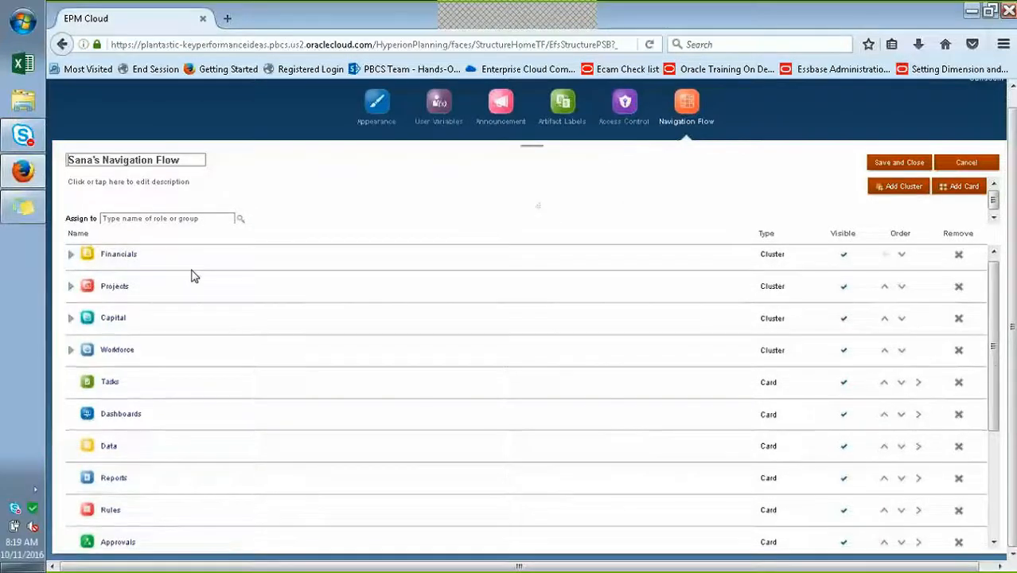
{"action": "left_click_drag", "start_coordinate": [996, 325], "coordinate": [993, 462]}
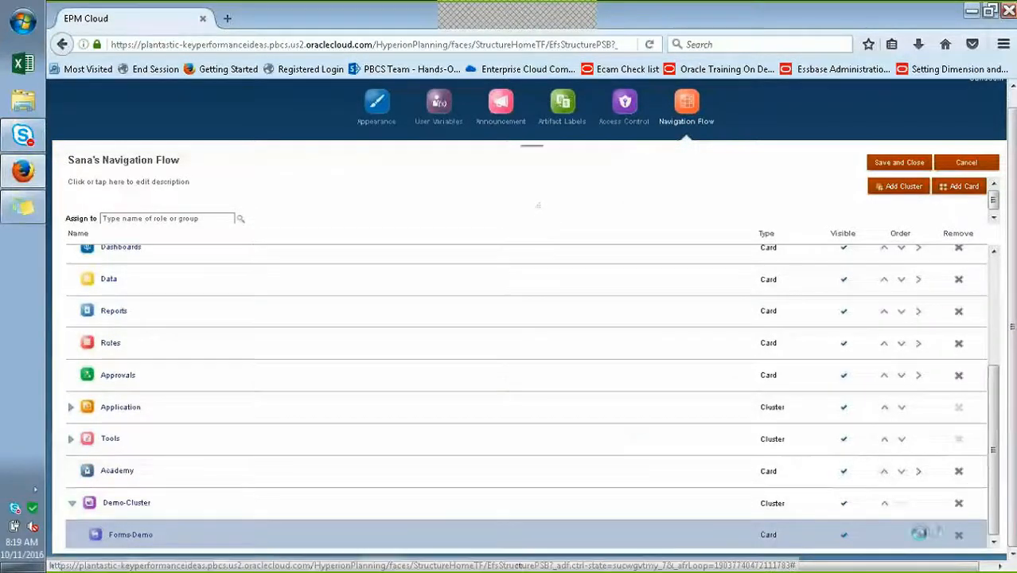
{"action": "left_click", "coordinate": [918, 533]}
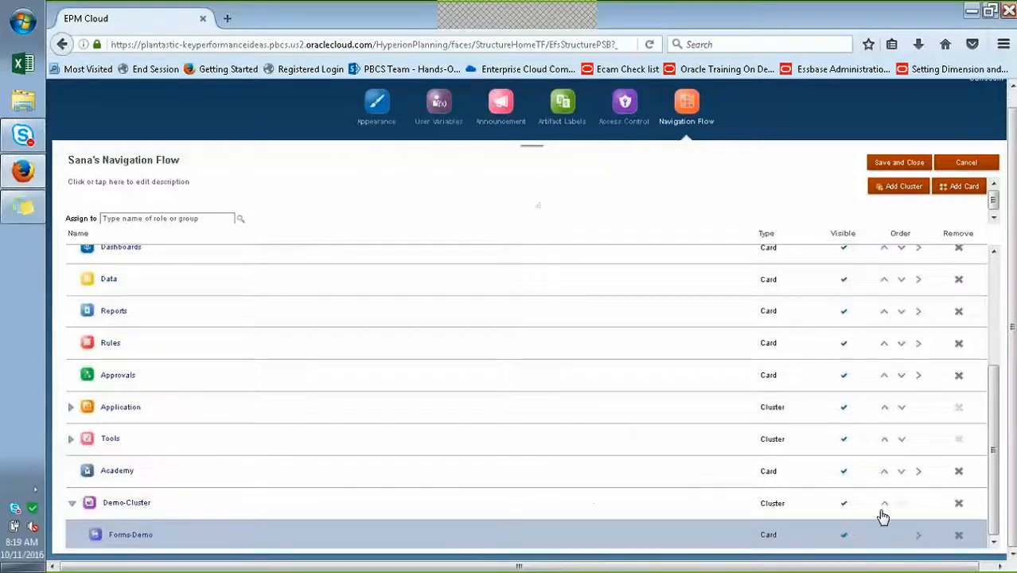
Step: Move Demo-Cluster up one place in the navigation flow
{"action": "left_click", "coordinate": [695, 513]}
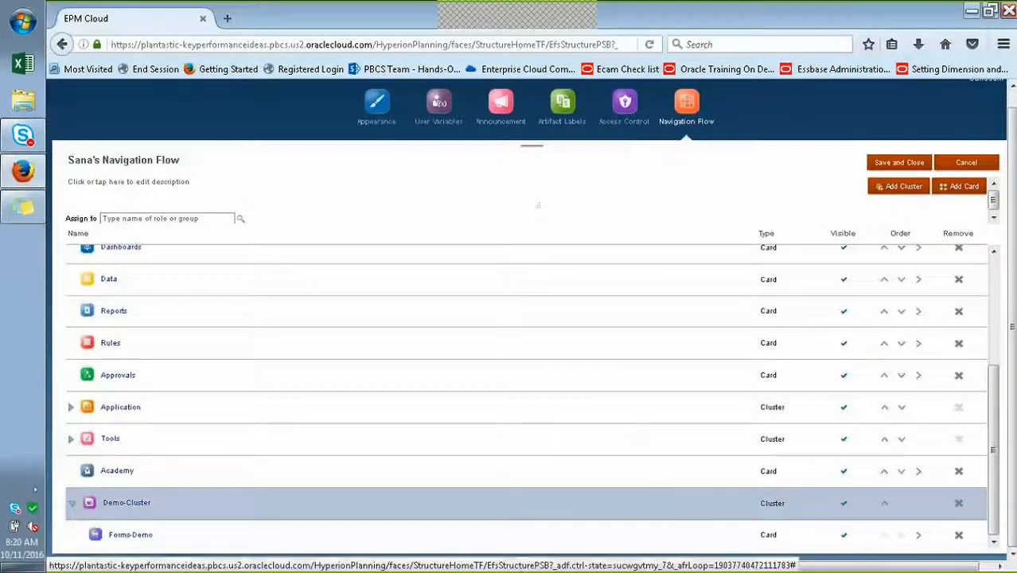
{"action": "left_click", "coordinate": [885, 508]}
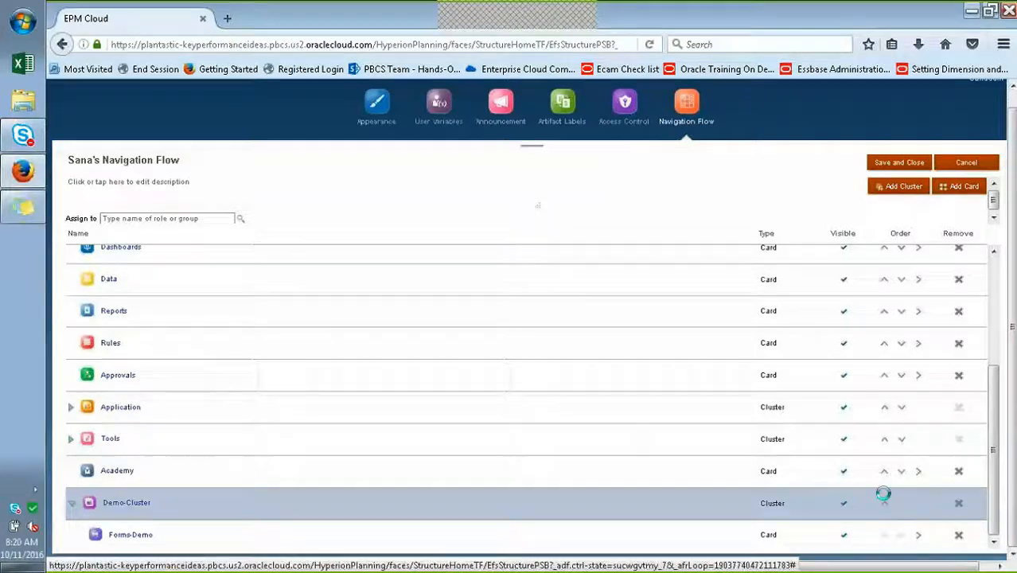
{"action": "scroll", "coordinate": [626, 447], "scroll_direction": "down", "scroll_amount": 2}
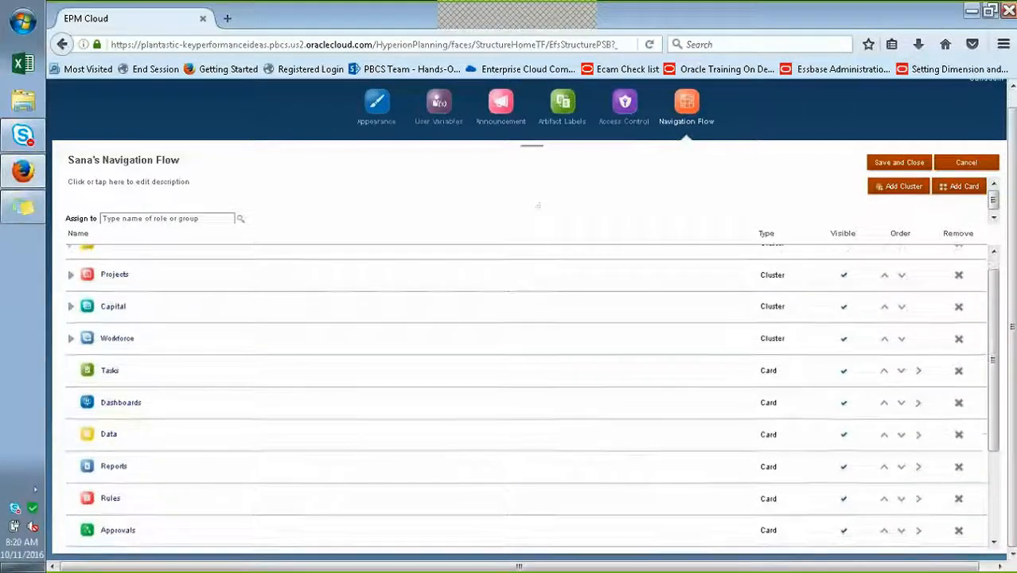
{"action": "scroll", "coordinate": [996, 367], "scroll_direction": "down", "scroll_amount": 3}
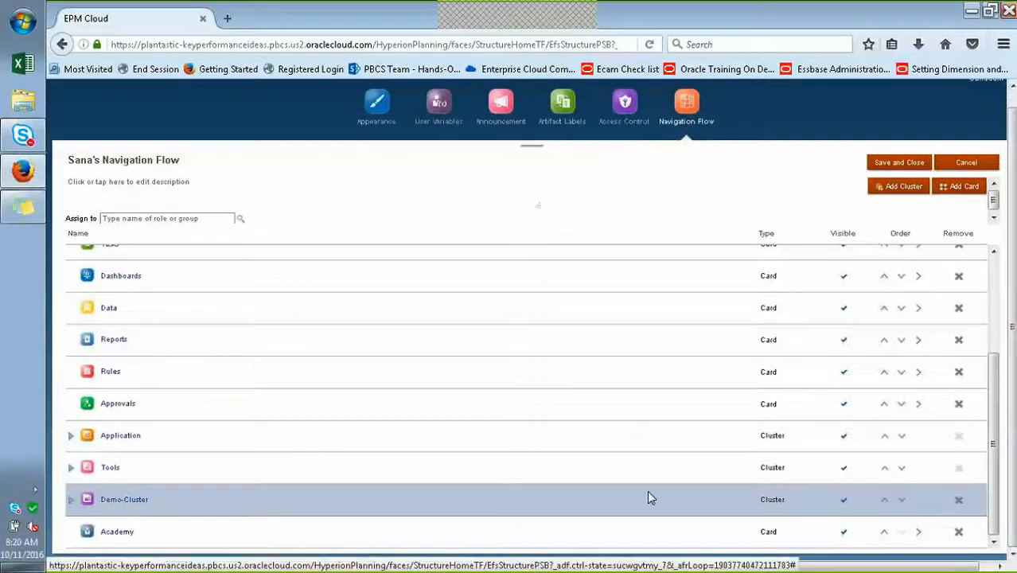
{"action": "left_click_drag", "start_coordinate": [70, 495], "coordinate": [77, 436]}
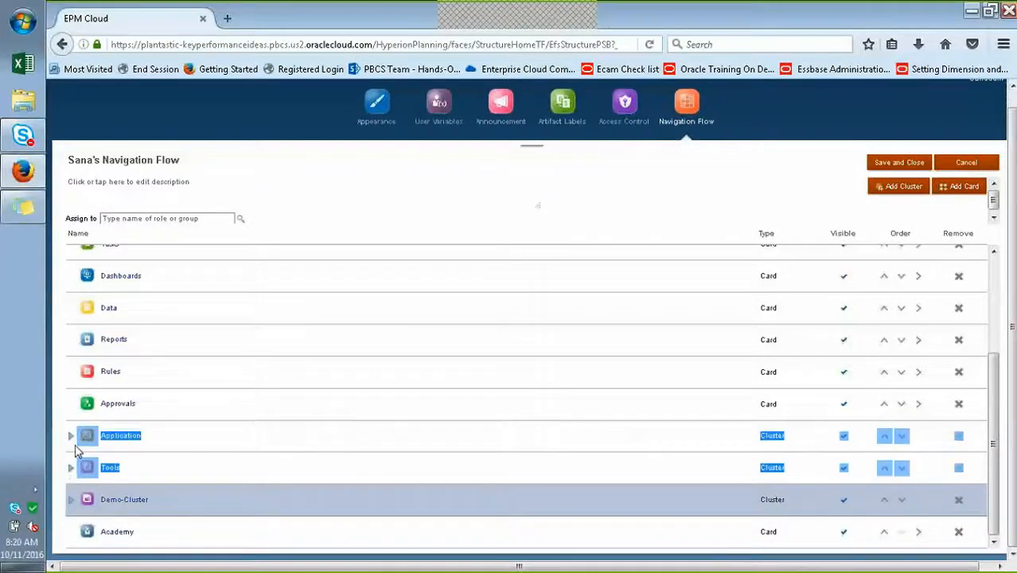
{"action": "left_click", "coordinate": [558, 515]}
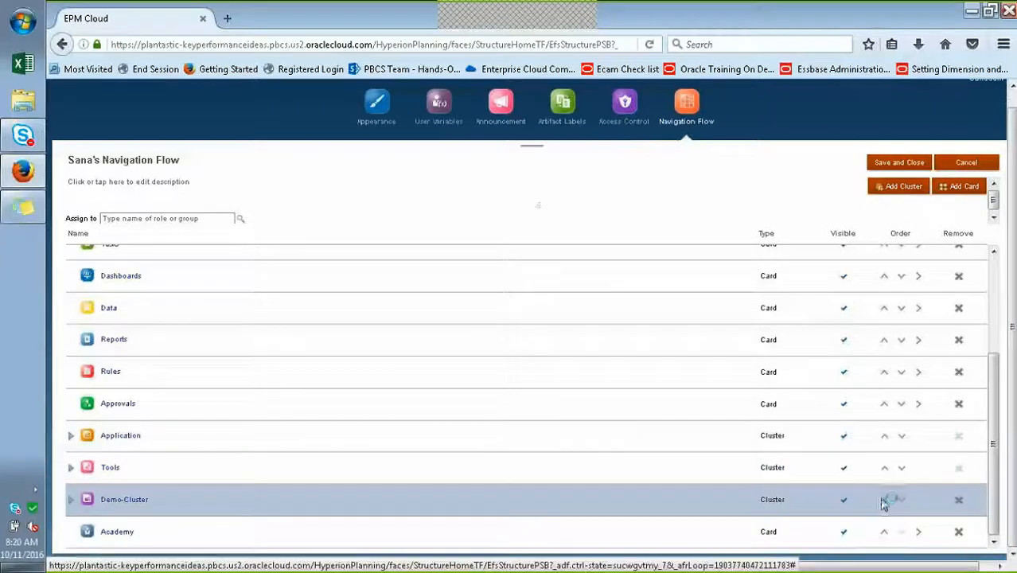
Step: Move Demo-Cluster above the Tools and Application clusters, then expand it
{"action": "left_click", "coordinate": [885, 499]}
{"action": "scroll", "coordinate": [947, 458], "scroll_direction": "down", "scroll_amount": 2}
{"action": "left_click_drag", "start_coordinate": [994, 446], "coordinate": [988, 509]}
{"action": "left_click", "coordinate": [885, 504]}
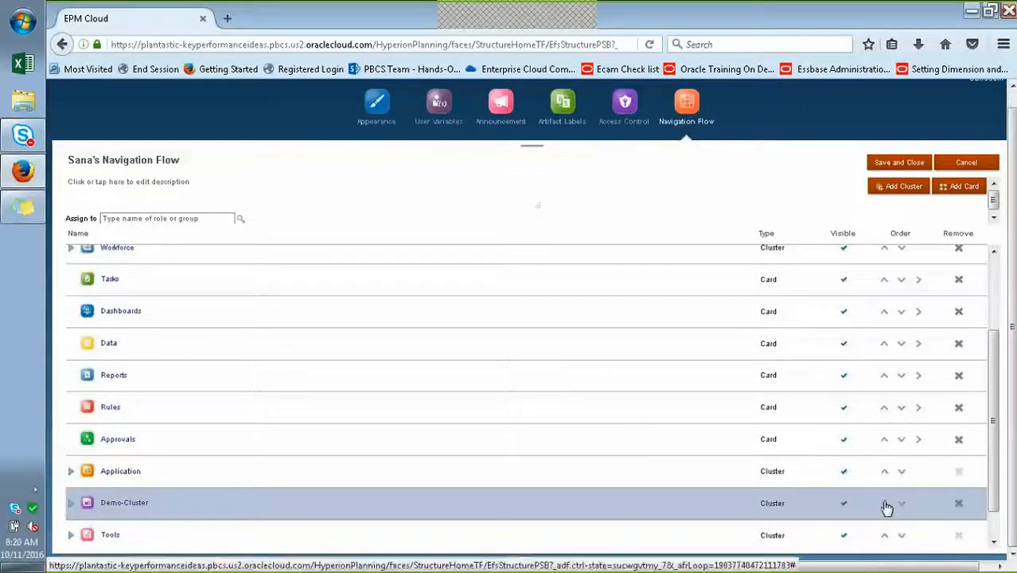
{"action": "left_click_drag", "start_coordinate": [988, 424], "coordinate": [987, 525]}
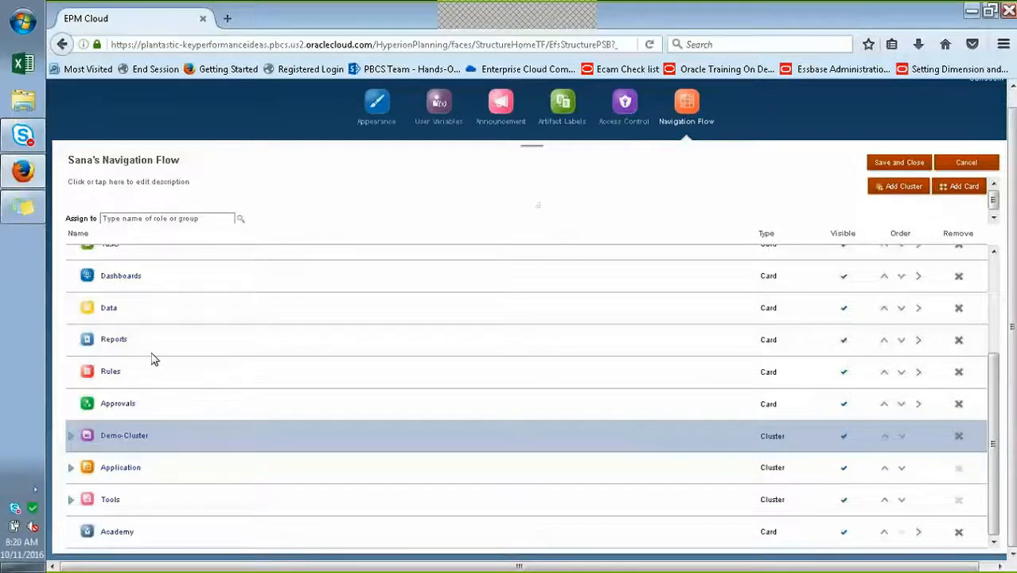
{"action": "left_click", "coordinate": [70, 436]}
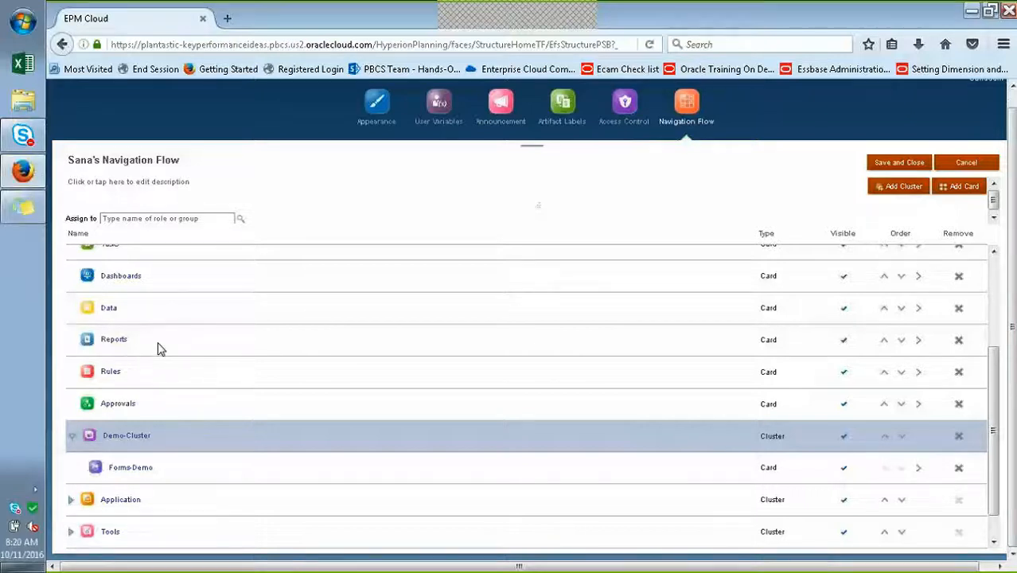
{"action": "left_click", "coordinate": [157, 342]}
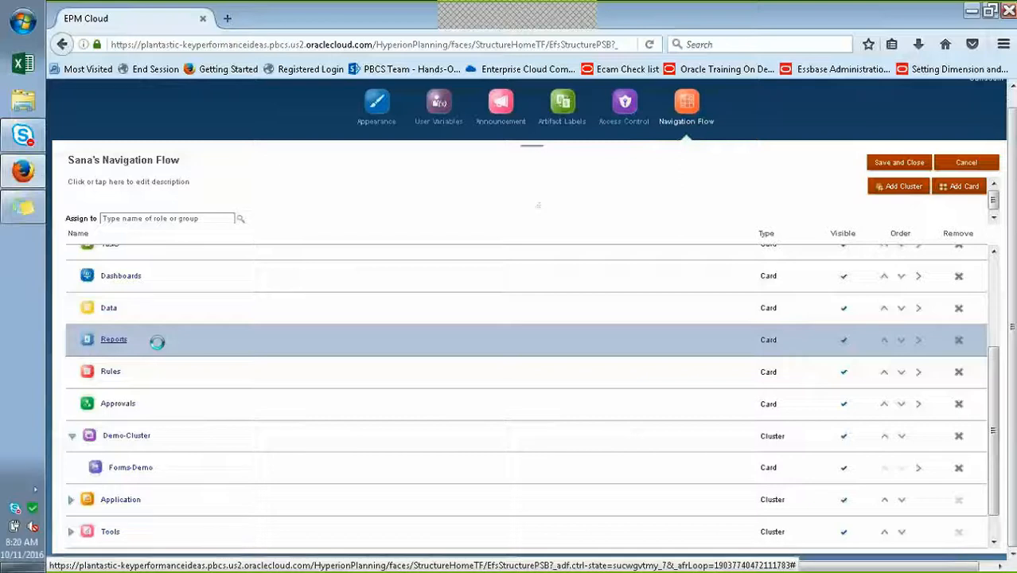
Step: Move the Reports card into Demo-Cluster, expand the cluster, and start a new card
{"action": "left_click", "coordinate": [920, 342]}
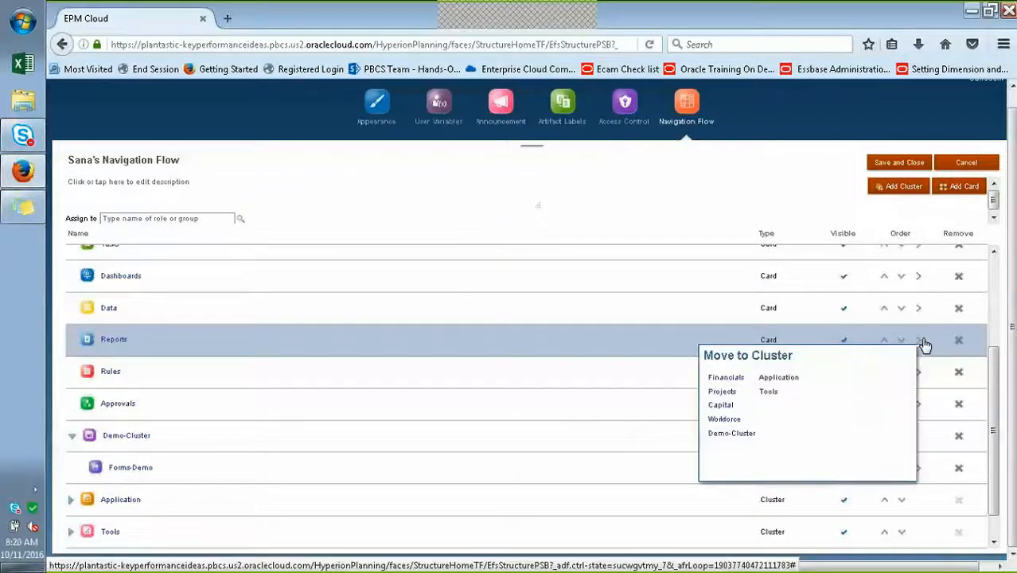
{"action": "left_click", "coordinate": [743, 442]}
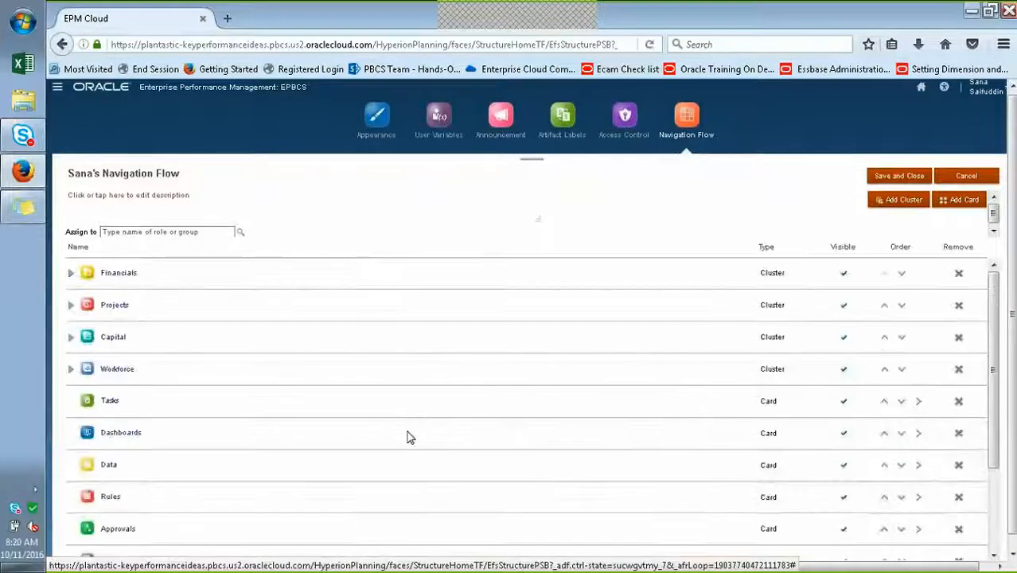
{"action": "scroll", "coordinate": [193, 488], "scroll_direction": "down", "scroll_amount": 3}
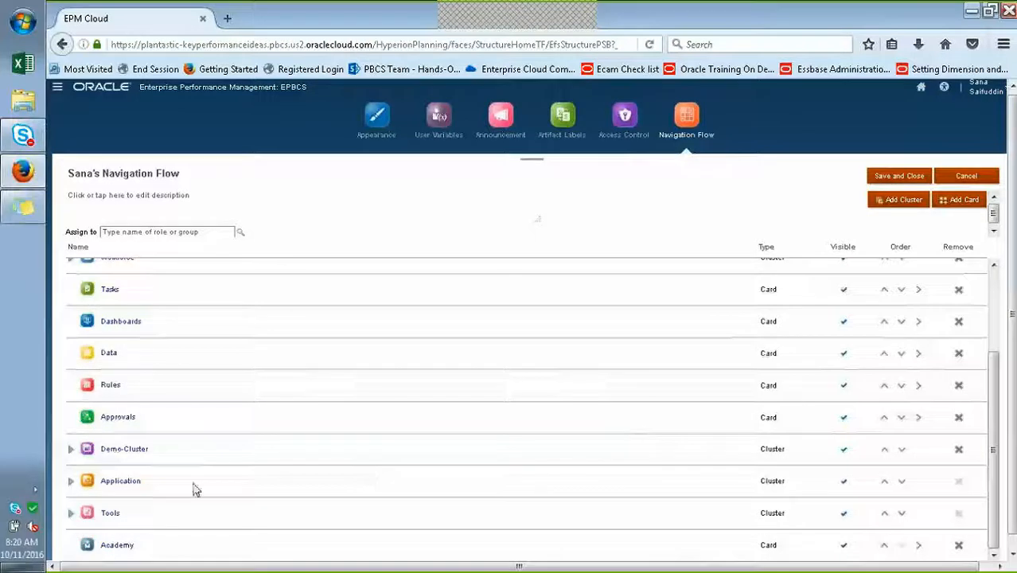
{"action": "left_click", "coordinate": [70, 449]}
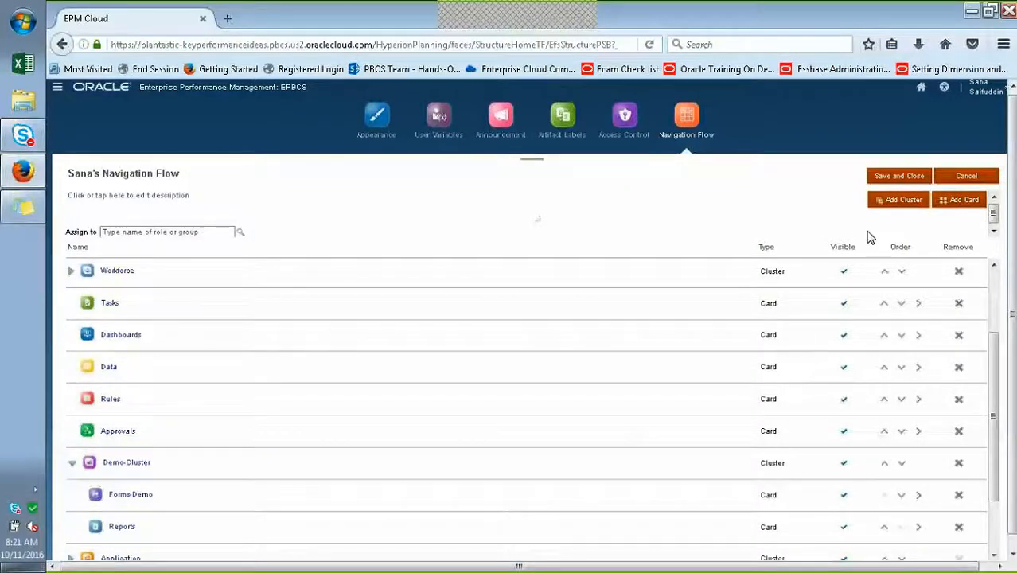
{"action": "left_click", "coordinate": [972, 204]}
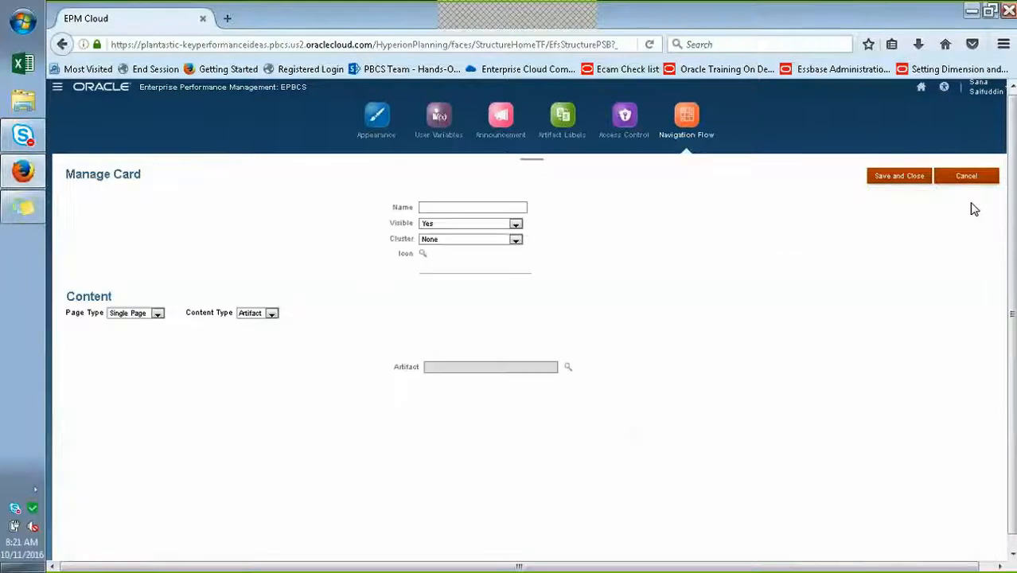
Step: Name the single-page card Rules-BS and place it in Demo-Cluster
{"action": "left_click", "coordinate": [150, 315]}
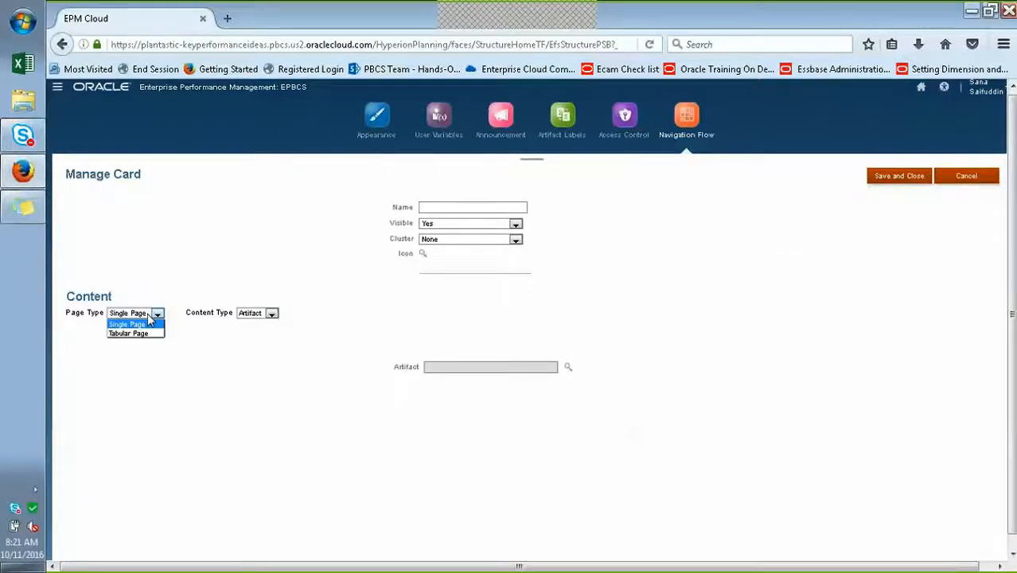
{"action": "left_click", "coordinate": [148, 315]}
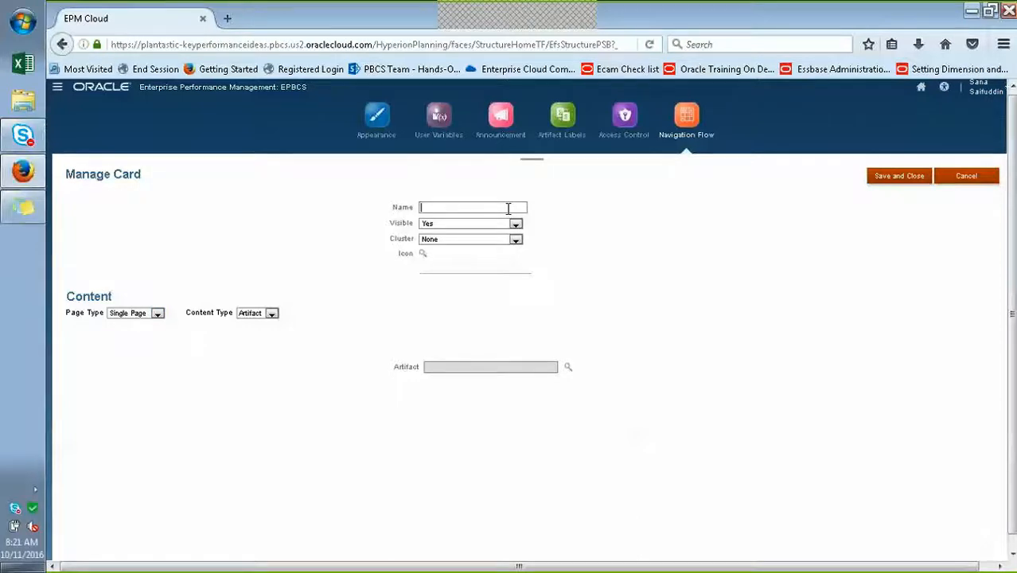
{"action": "type", "text": "Rules"}
{"action": "left_click", "coordinate": [440, 241]}
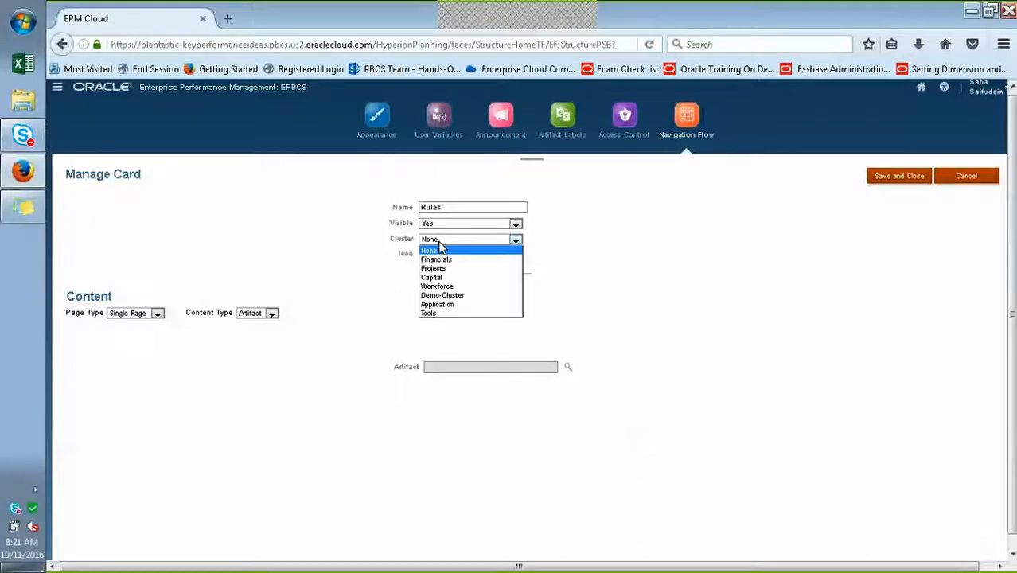
{"action": "left_click", "coordinate": [443, 207]}
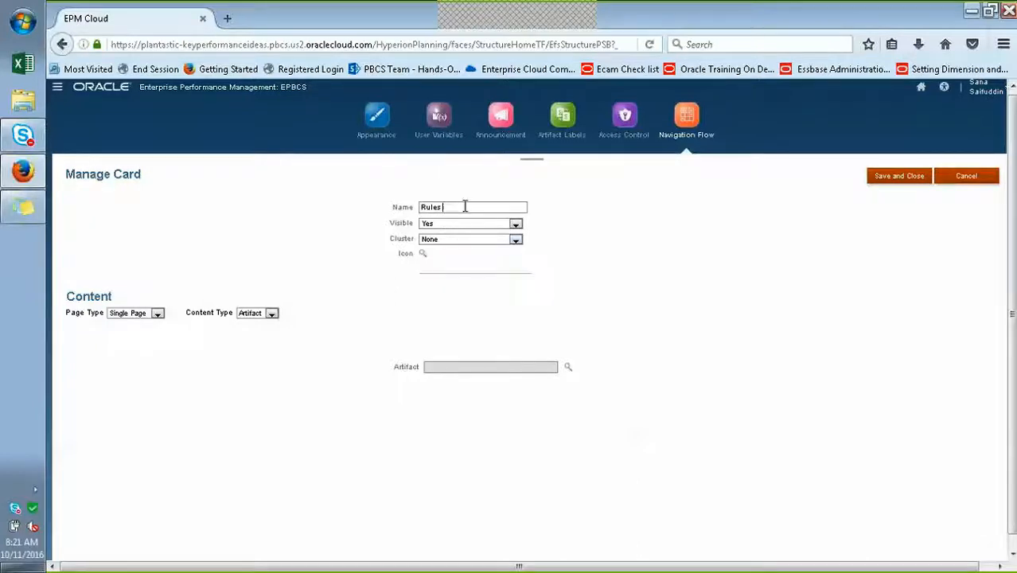
{"action": "key", "text": "BackSpace"}
{"action": "left_click", "coordinate": [483, 240]}
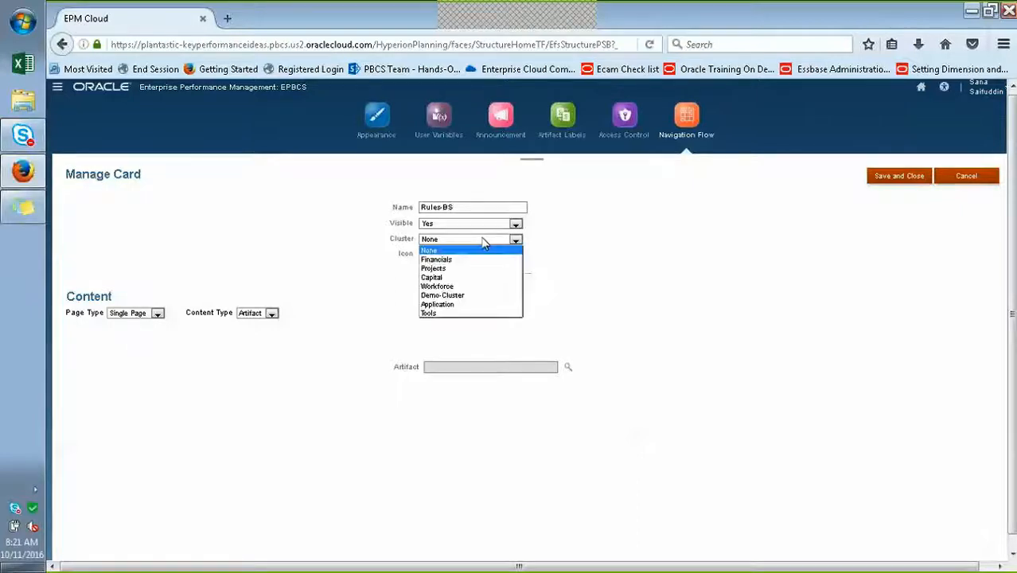
{"action": "left_click", "coordinate": [477, 301]}
Step: Set the card's content type to Custom with Rules as its content
{"action": "left_click", "coordinate": [255, 316]}
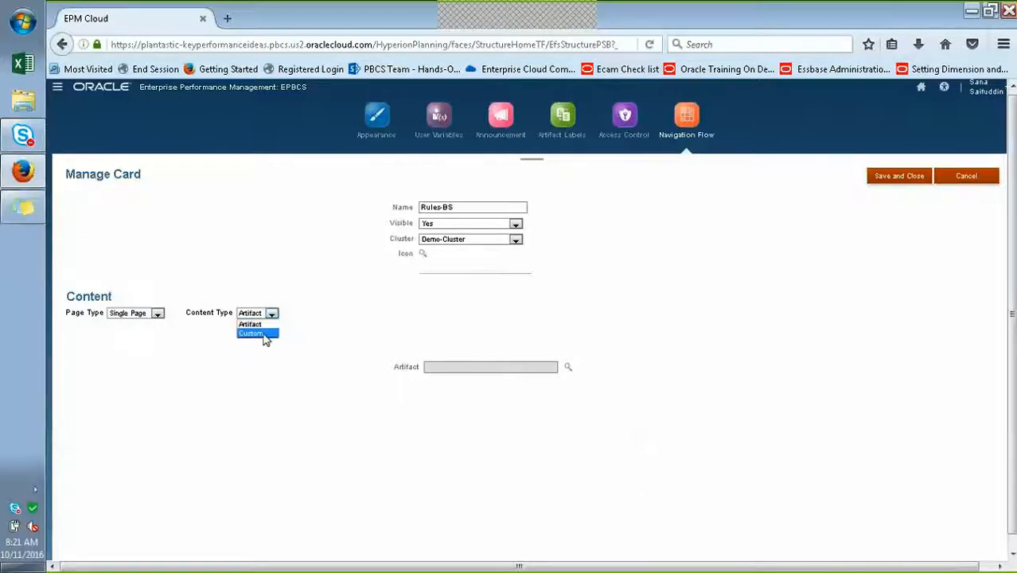
{"action": "left_click", "coordinate": [256, 333]}
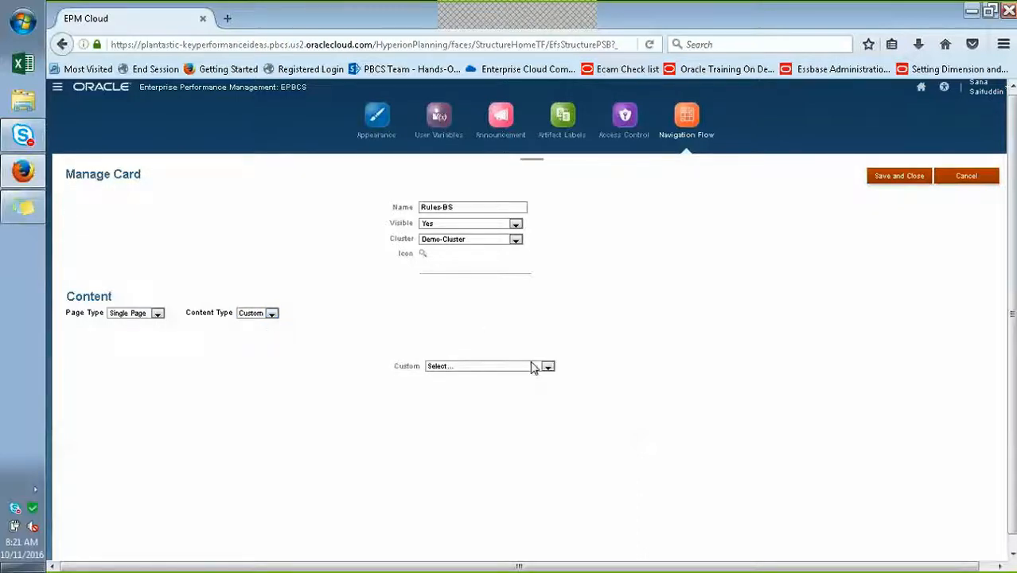
{"action": "left_click", "coordinate": [533, 367]}
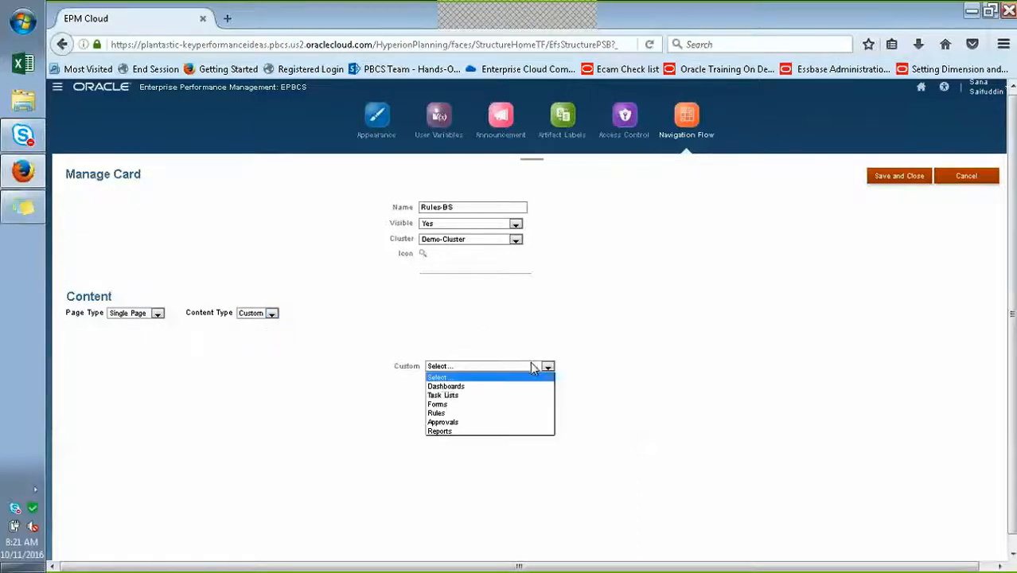
{"action": "left_click", "coordinate": [494, 413]}
Step: Give the card the purple user-variables icon and save it
{"action": "left_click", "coordinate": [886, 178]}
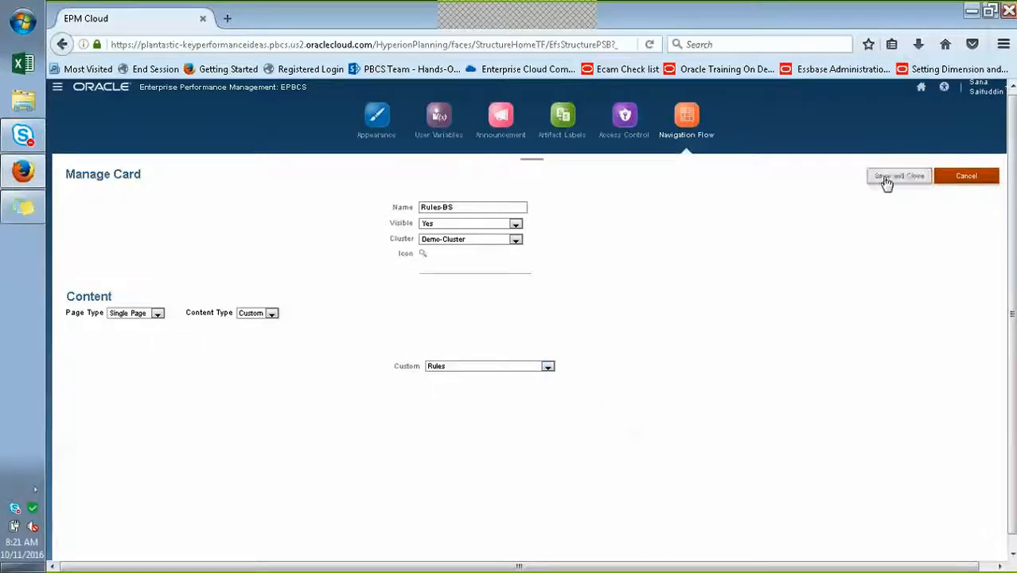
{"action": "left_click", "coordinate": [602, 333]}
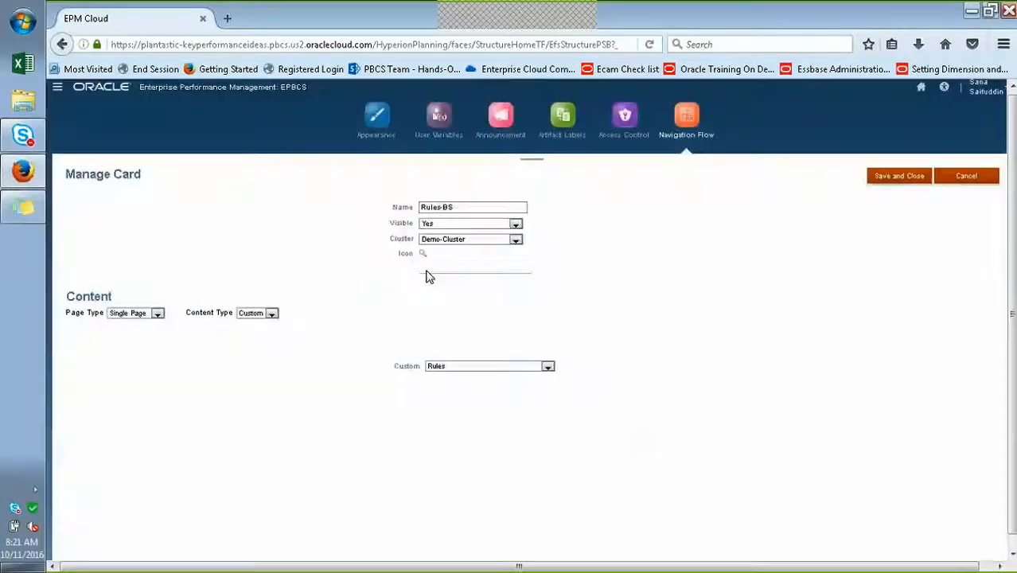
{"action": "left_click", "coordinate": [422, 258]}
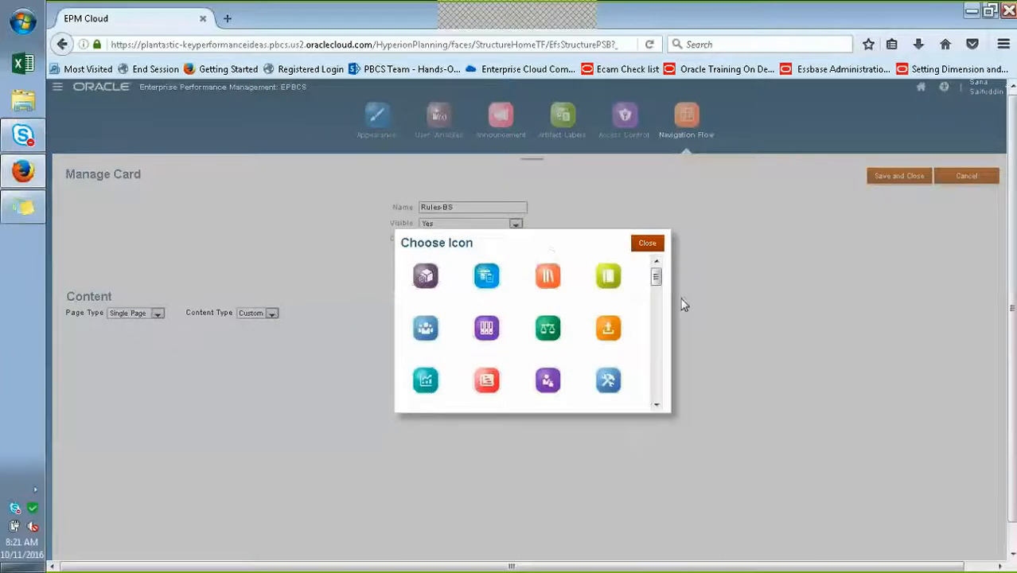
{"action": "left_click_drag", "start_coordinate": [657, 284], "coordinate": [657, 313]}
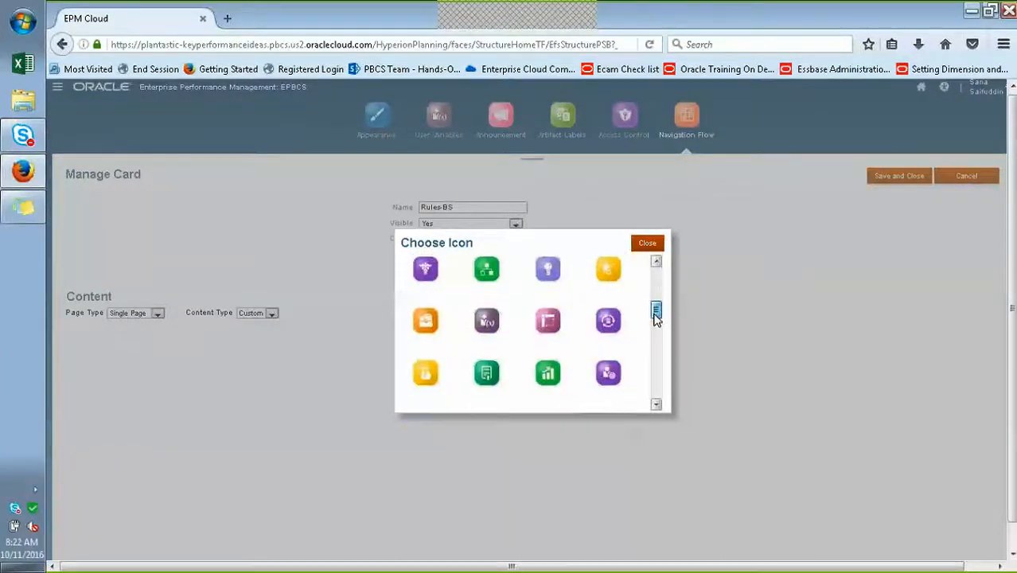
{"action": "left_click", "coordinate": [489, 306]}
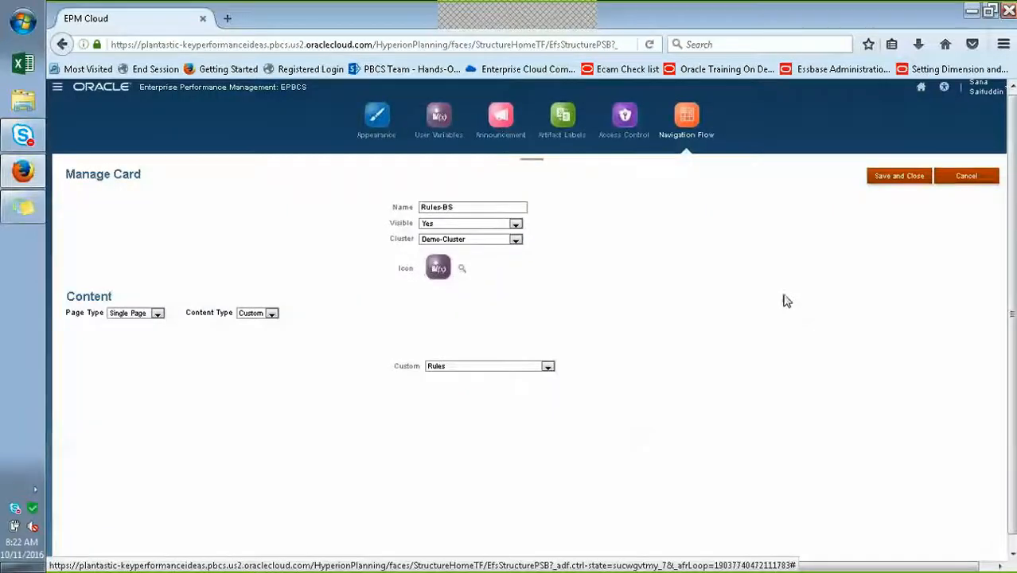
{"action": "left_click", "coordinate": [885, 182]}
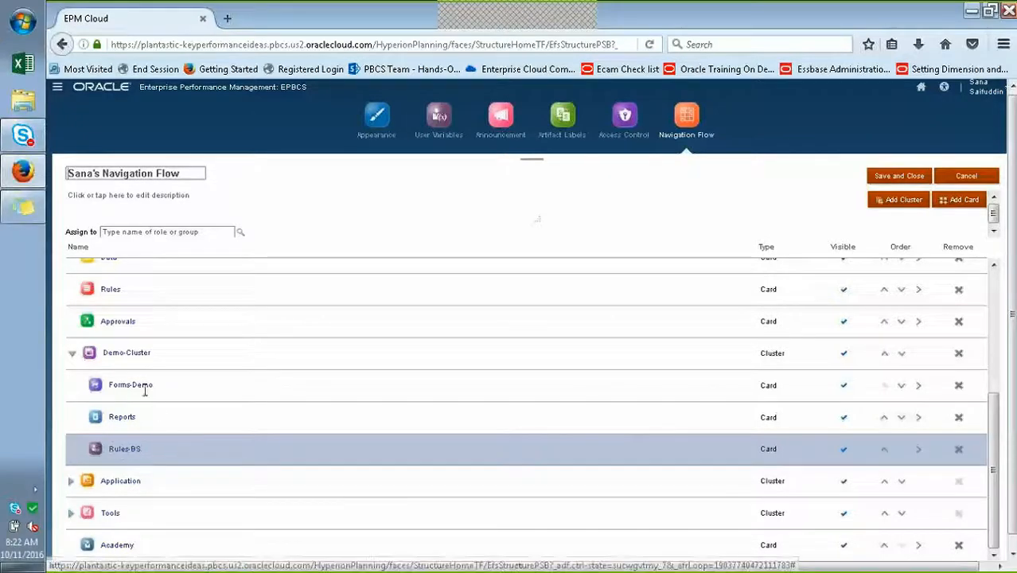
Step: Enter the flow description 'This Navigation Flow was created for the purpose of a Demo'
{"action": "left_click", "coordinate": [228, 199]}
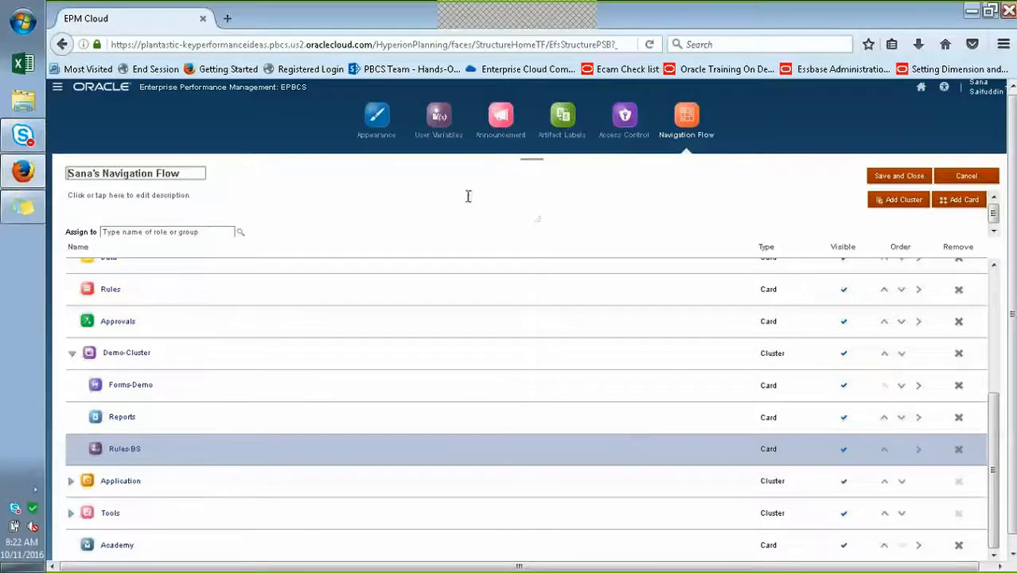
{"action": "left_click", "coordinate": [362, 207]}
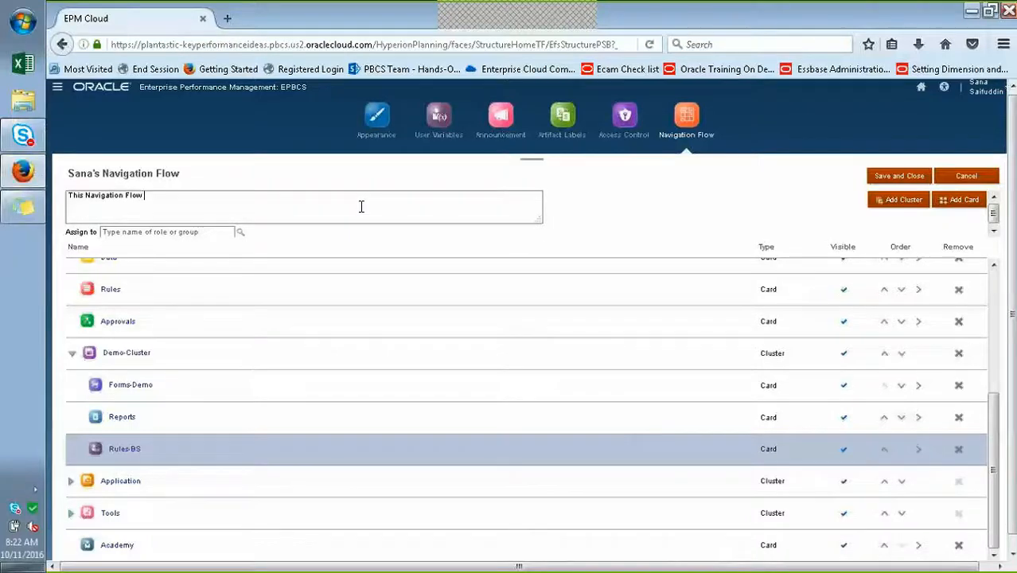
{"action": "type", "text": "reated for the purpose of a Demo"}
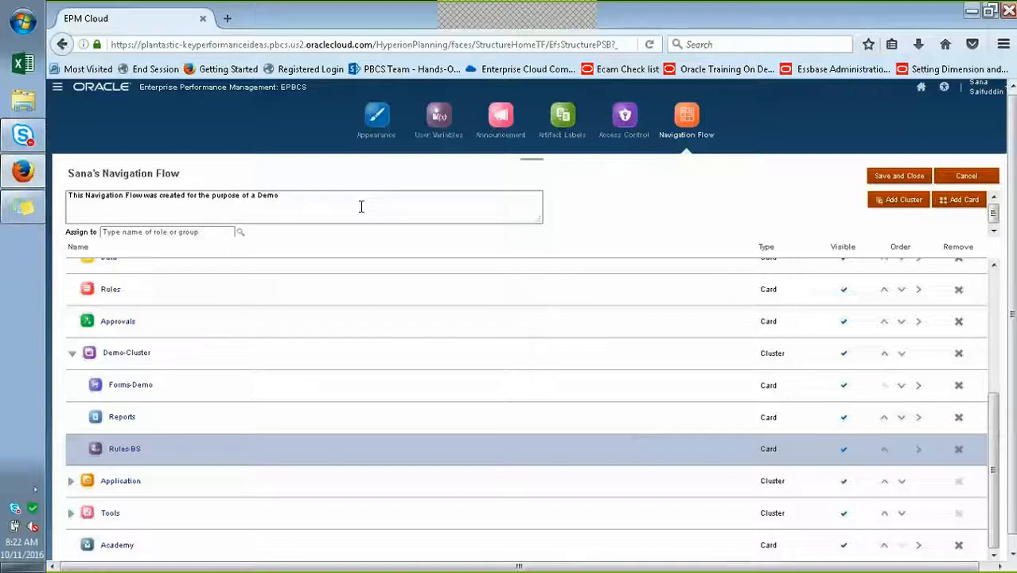
{"action": "left_click", "coordinate": [186, 234]}
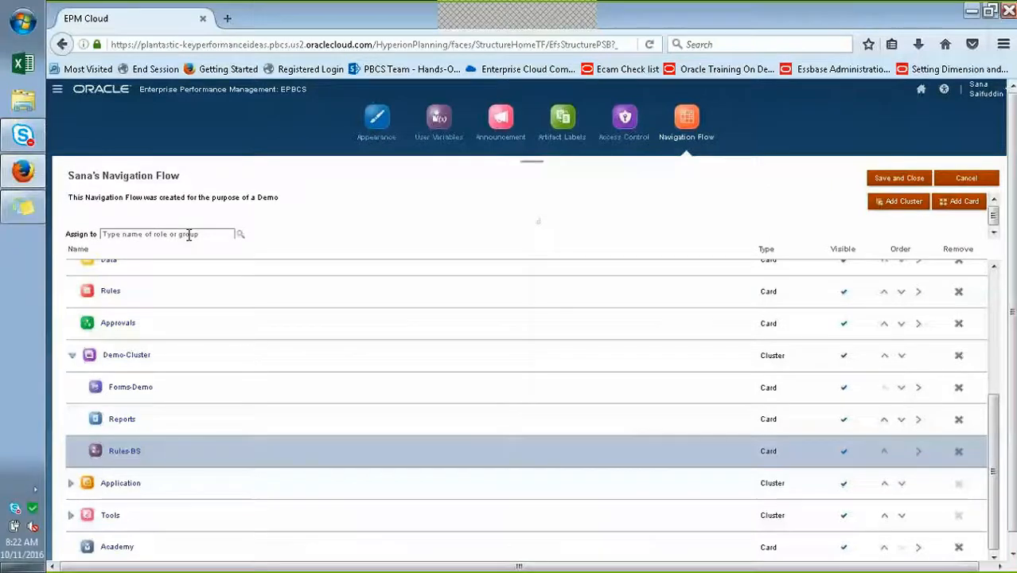
{"action": "left_click", "coordinate": [240, 236]}
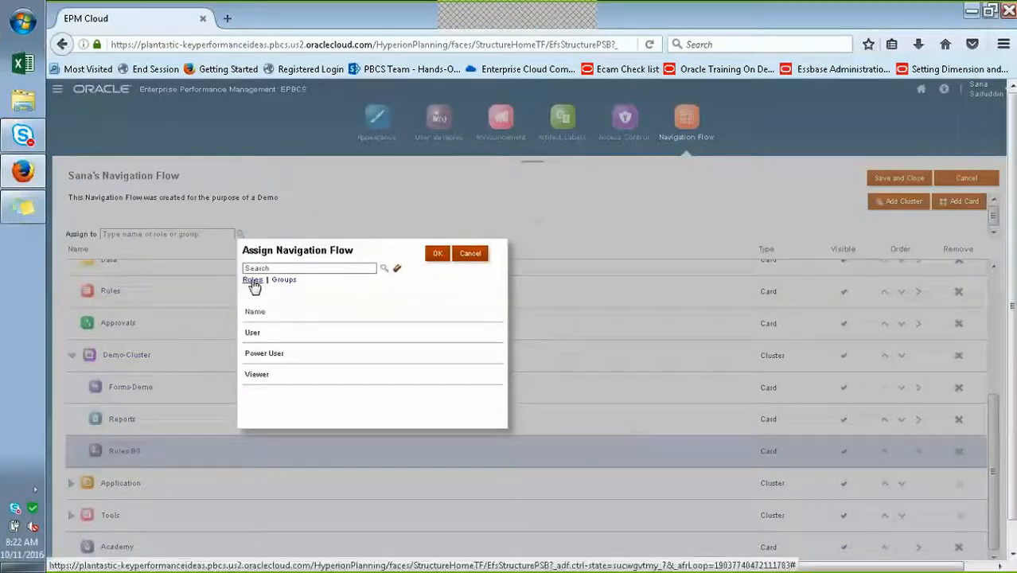
{"action": "left_click", "coordinate": [284, 280]}
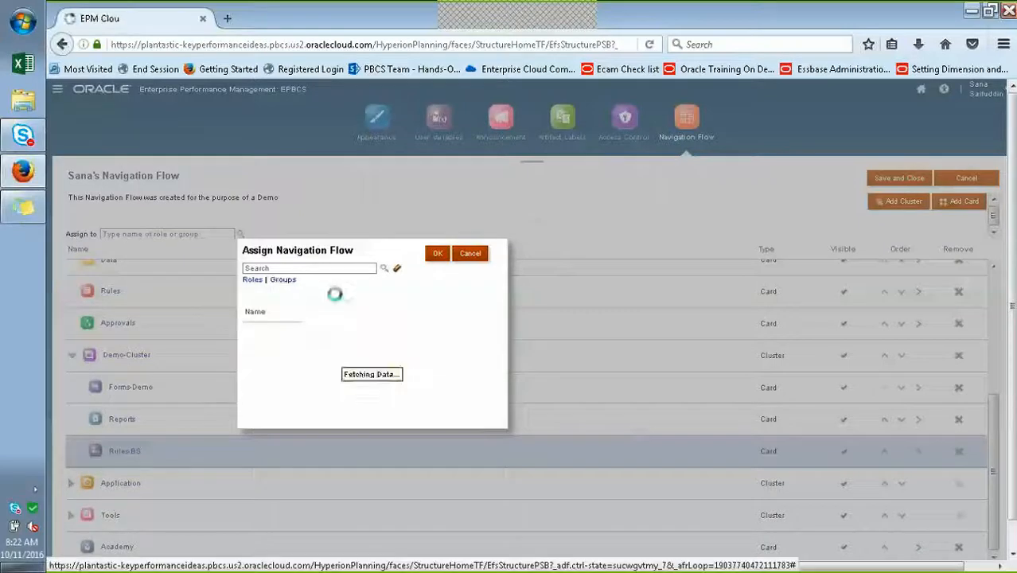
{"action": "scroll", "coordinate": [386, 369], "scroll_direction": "down", "scroll_amount": 1}
{"action": "mouse_move", "coordinate": [491, 350]}
{"action": "left_mouse_down"}
{"action": "mouse_move", "coordinate": [493, 402]}
{"action": "mouse_move", "coordinate": [494, 348]}
{"action": "left_mouse_up"}
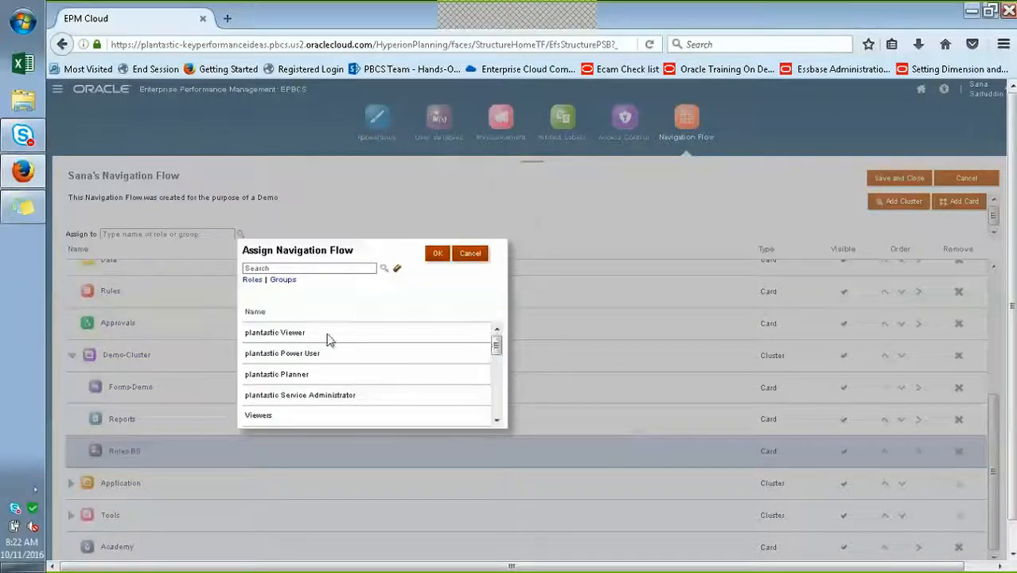
{"action": "left_click", "coordinate": [468, 256]}
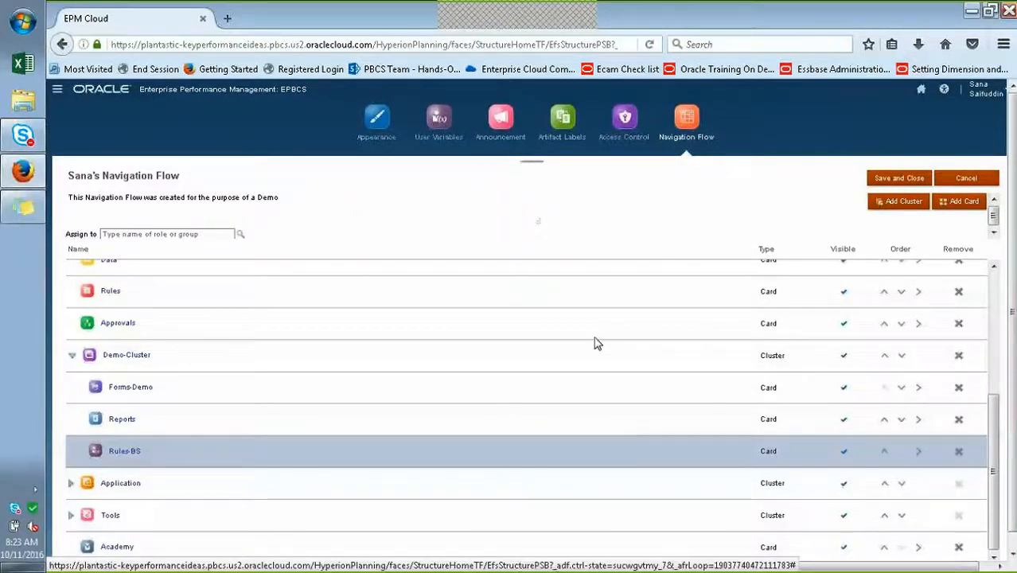
{"action": "scroll", "coordinate": [195, 507], "scroll_direction": "down", "scroll_amount": 1}
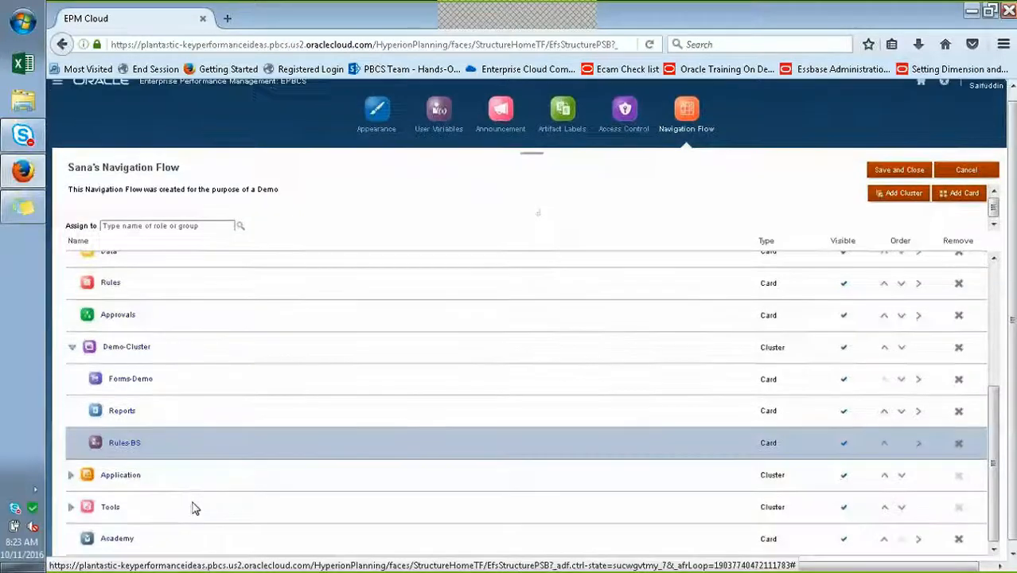
{"action": "scroll", "coordinate": [203, 503], "scroll_direction": "up", "scroll_amount": 2}
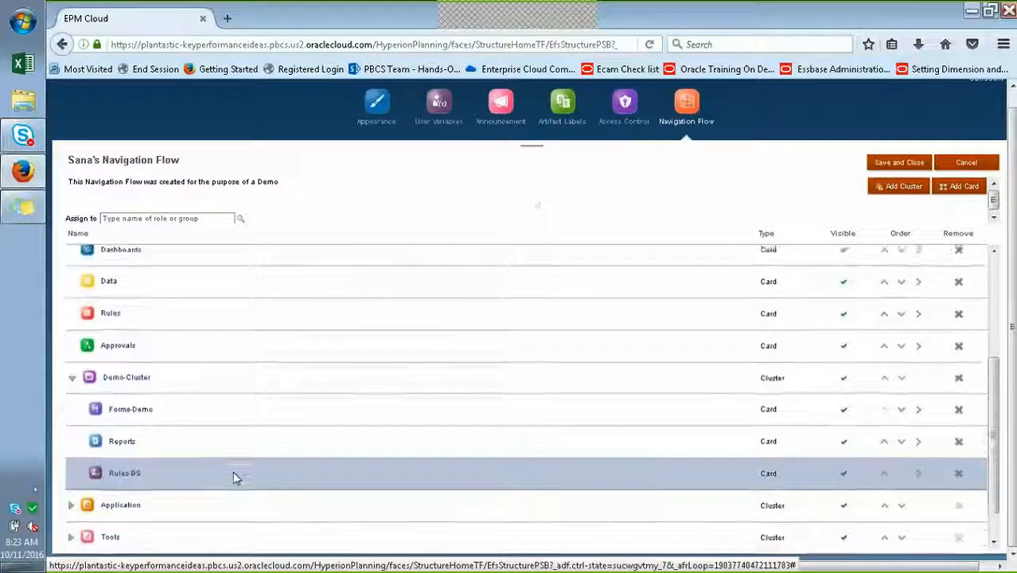
{"action": "scroll", "coordinate": [234, 477], "scroll_direction": "up", "scroll_amount": 1}
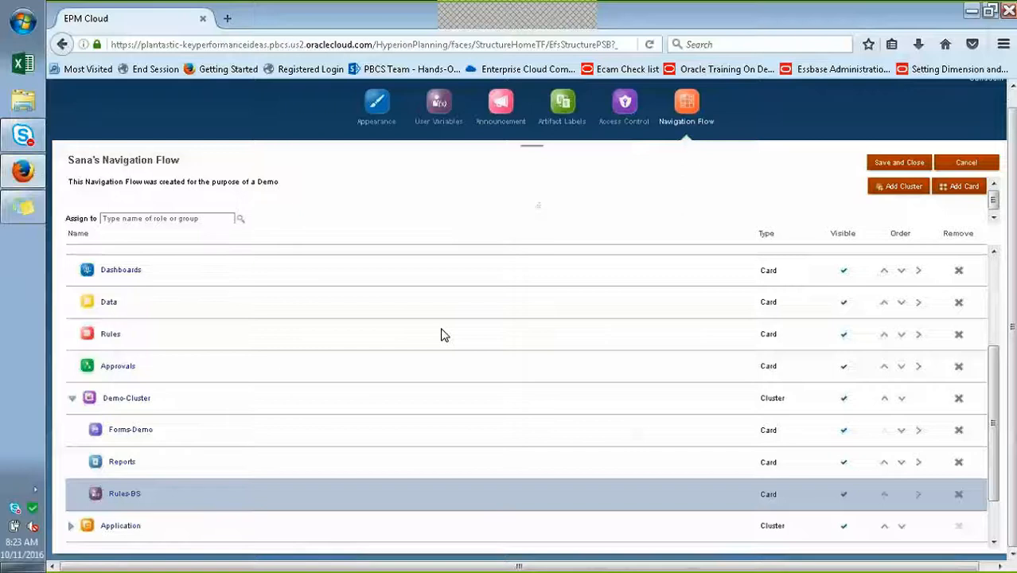
Step: Save and close the copied flow, activate it in place of Demo Navigation Flow, and go home
{"action": "left_click", "coordinate": [899, 168]}
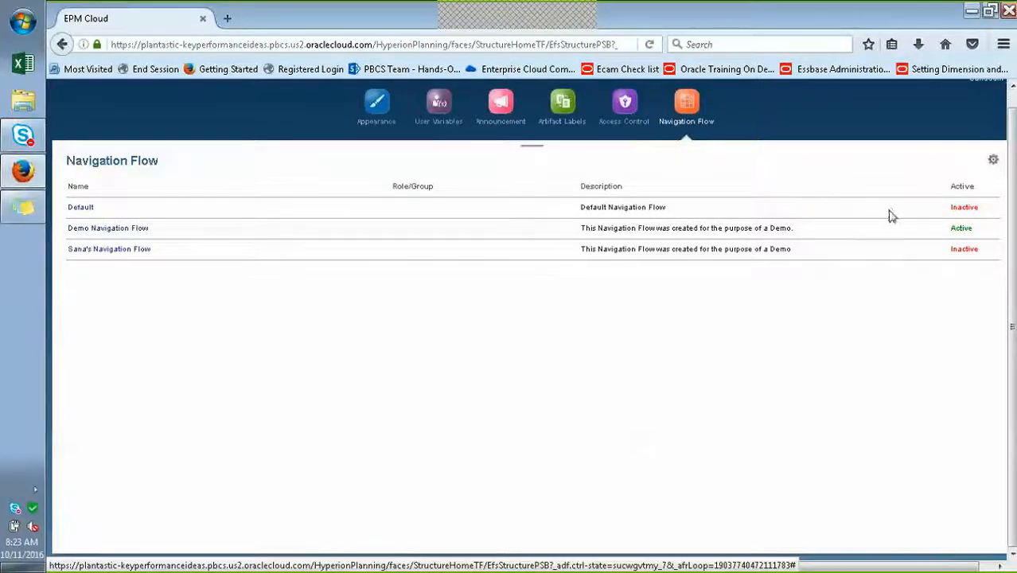
{"action": "left_click", "coordinate": [965, 250]}
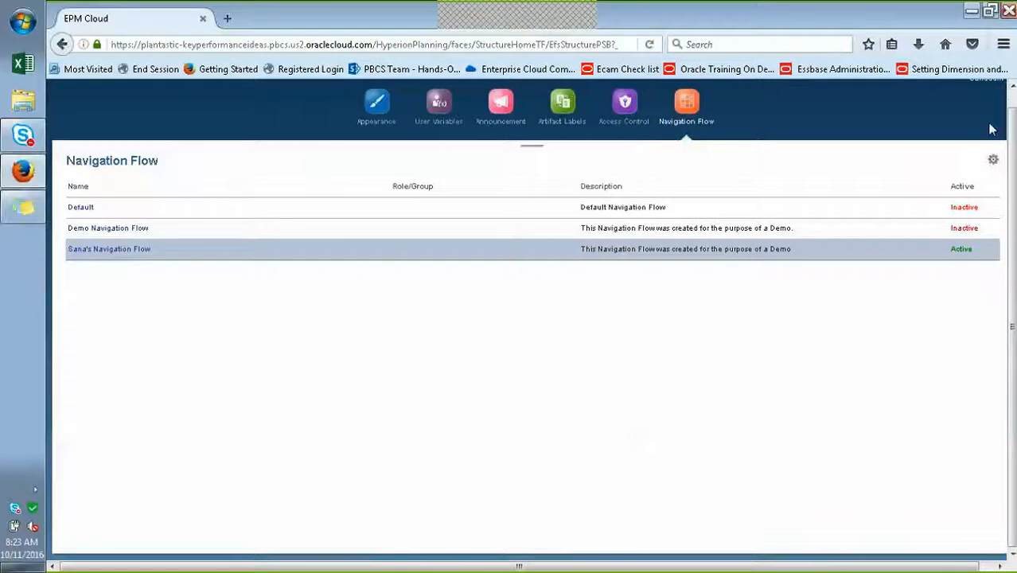
{"action": "left_click", "coordinate": [921, 93]}
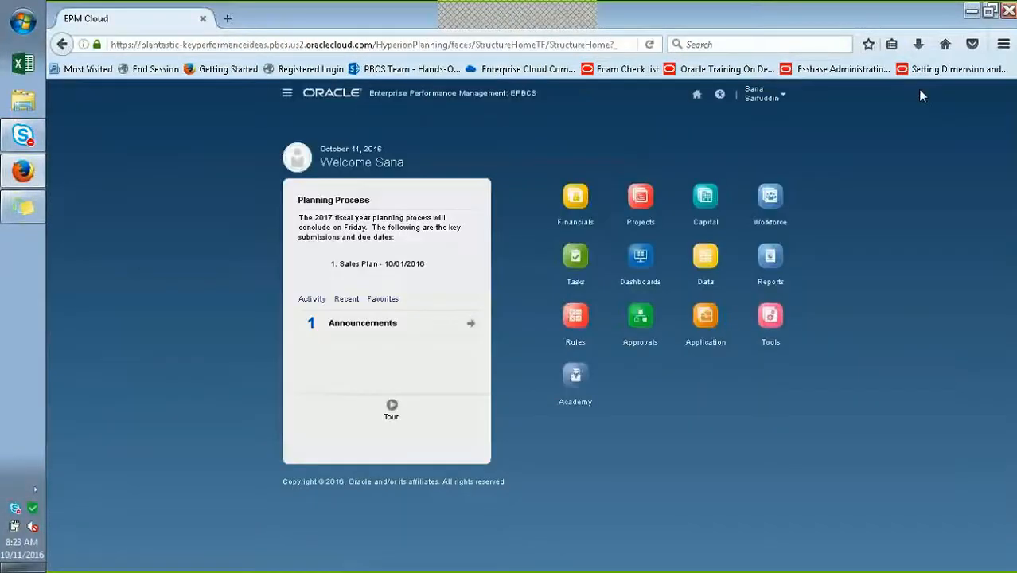
Step: Open and cancel Accessibility Settings, then choose Sign Out from the user-name menu
{"action": "left_click", "coordinate": [720, 95]}
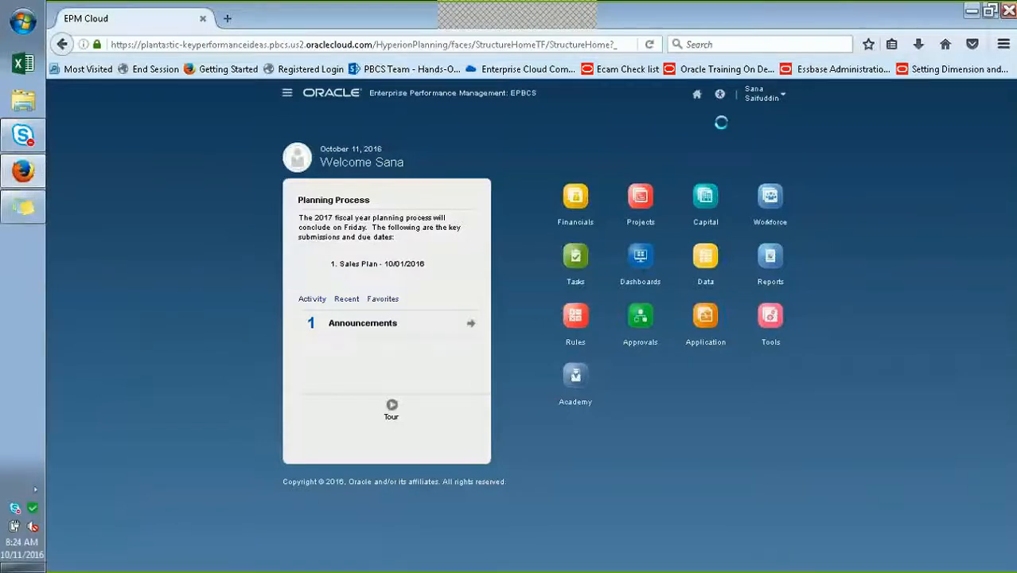
{"action": "left_click", "coordinate": [785, 97]}
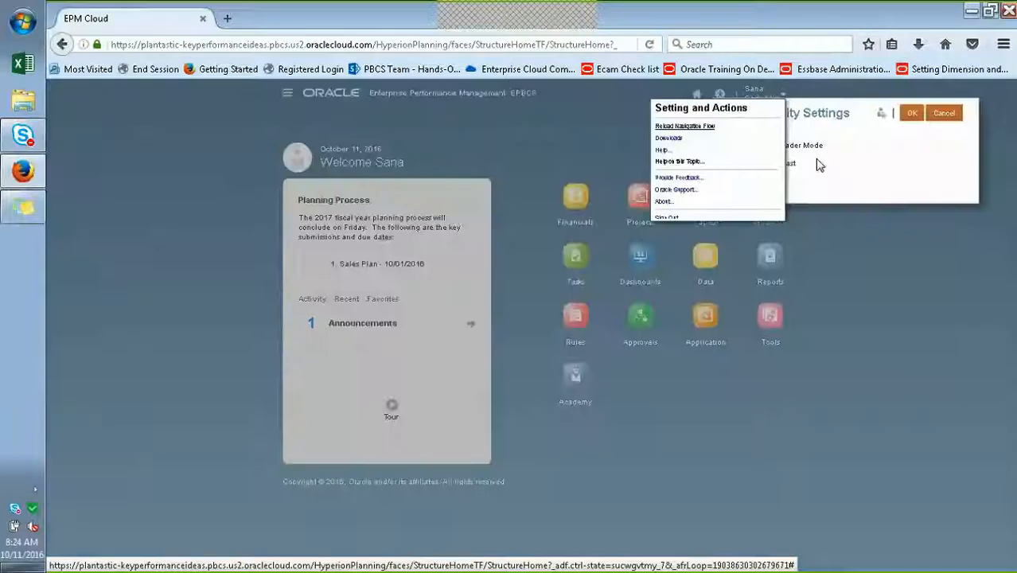
{"action": "left_click", "coordinate": [864, 236]}
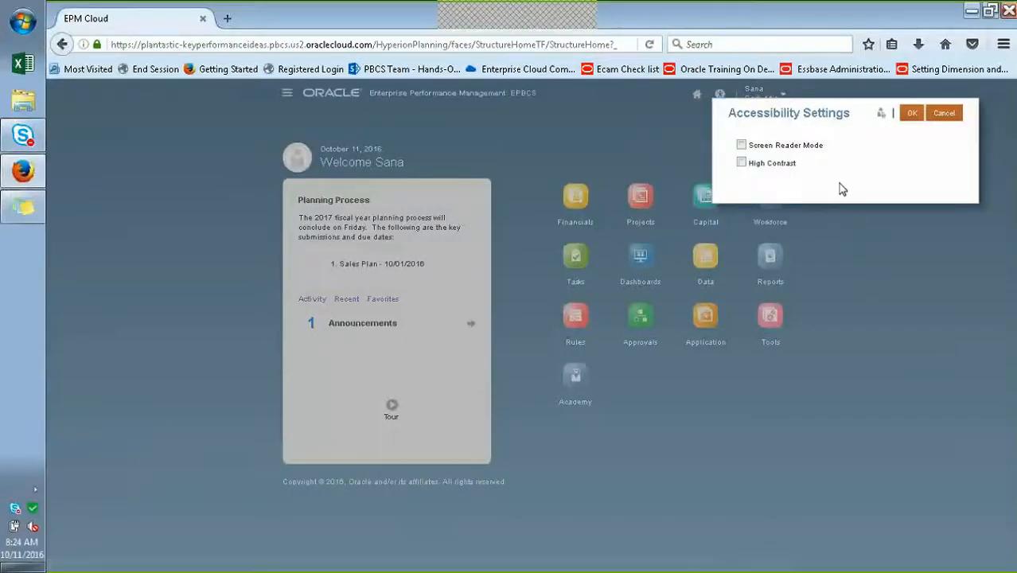
{"action": "left_click", "coordinate": [944, 116]}
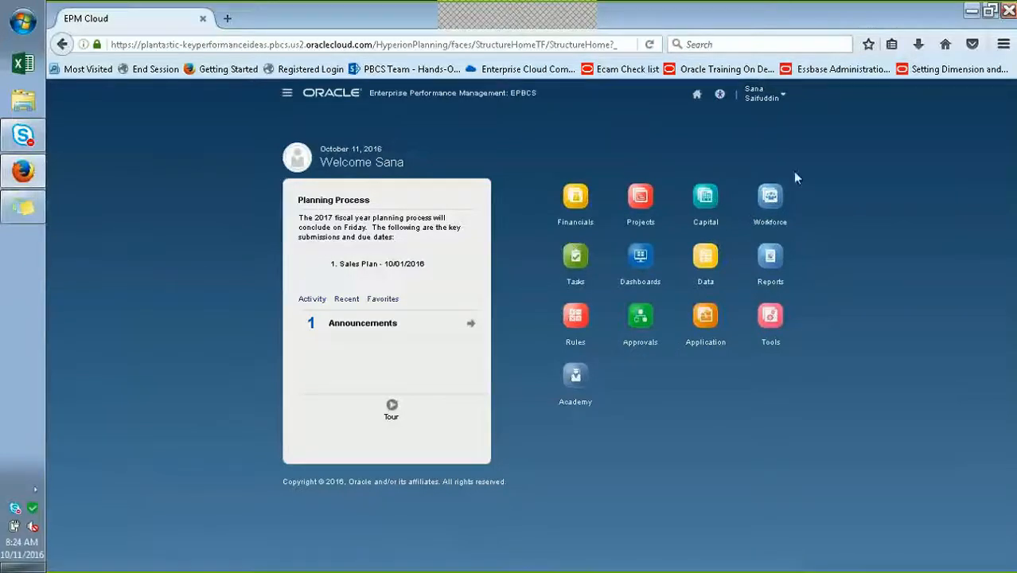
{"action": "left_click", "coordinate": [785, 96]}
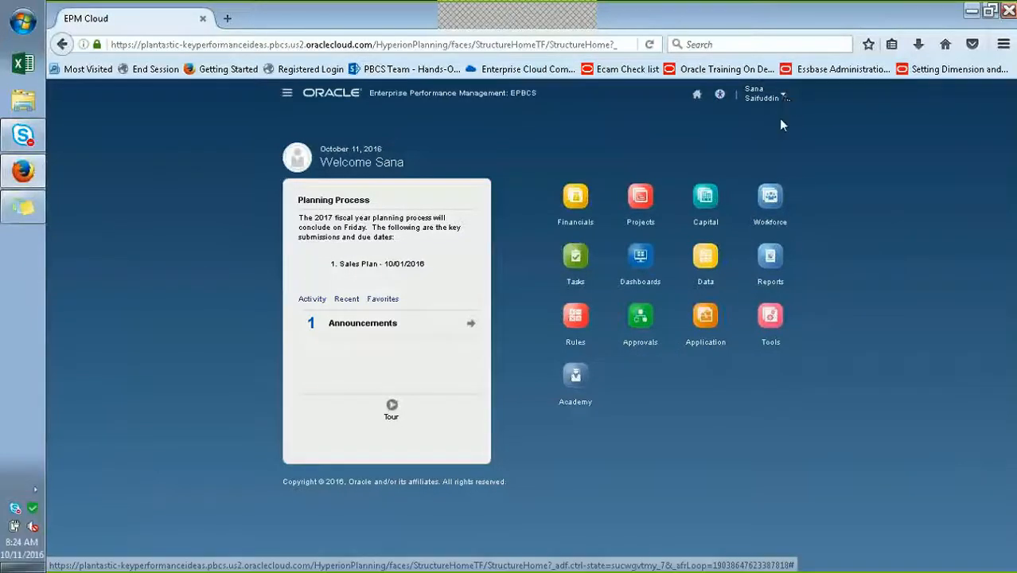
{"action": "left_click", "coordinate": [667, 218]}
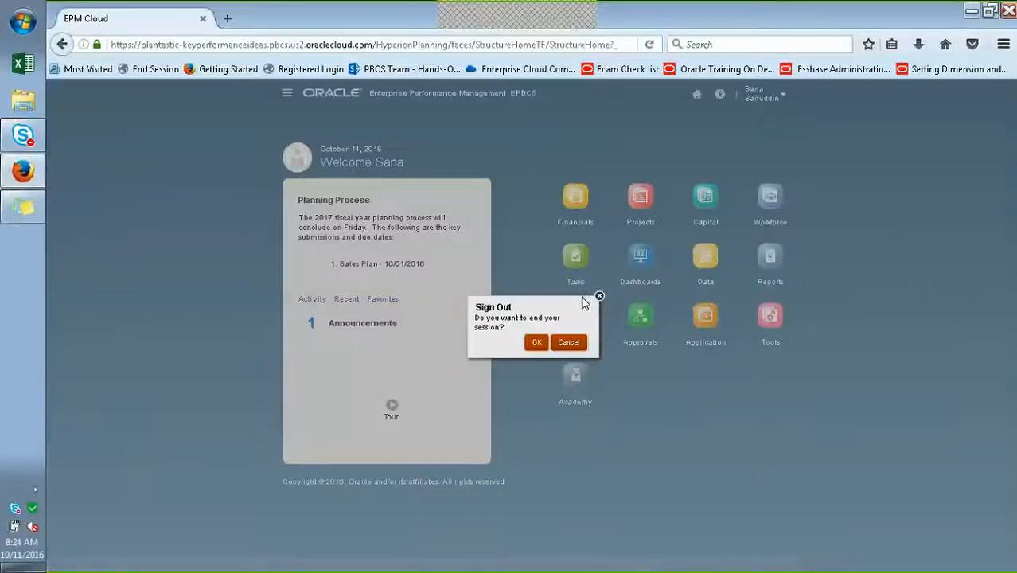
Step: Confirm sign-out, submit the identity domain, and sign back in with the username and password
{"action": "left_click", "coordinate": [538, 343]}
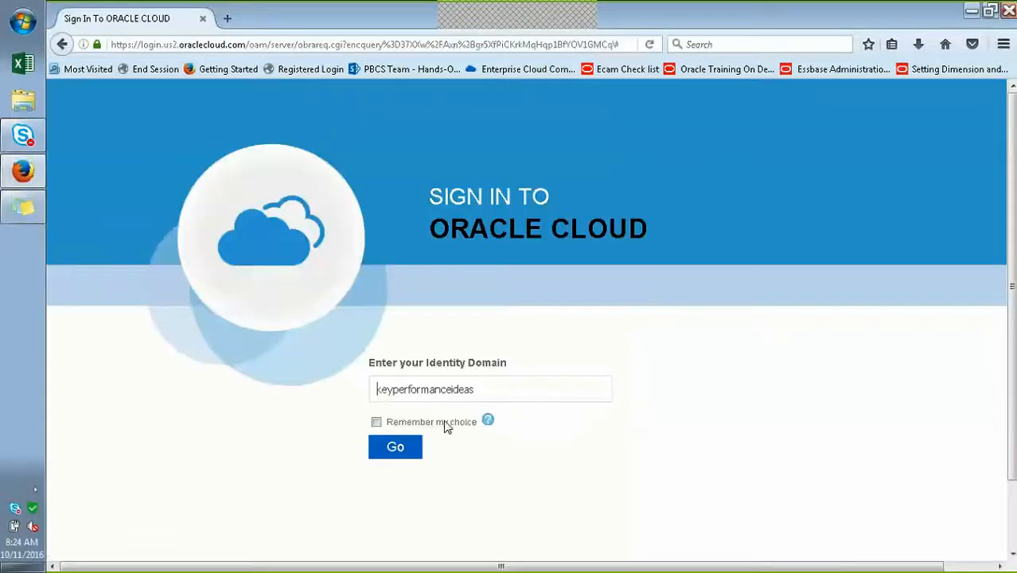
{"action": "left_click", "coordinate": [411, 449]}
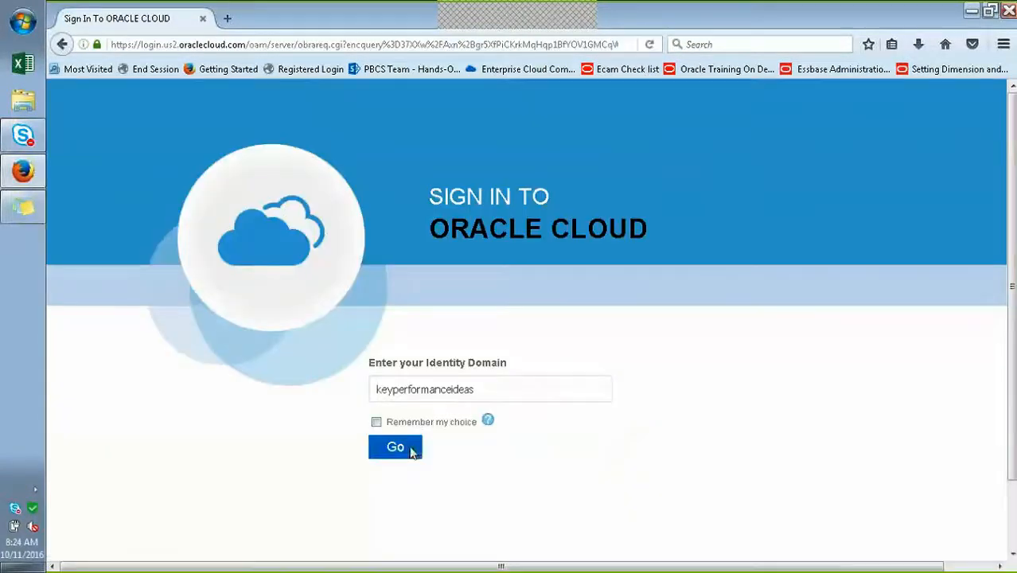
{"action": "type", "text": "ssaifuddin"}
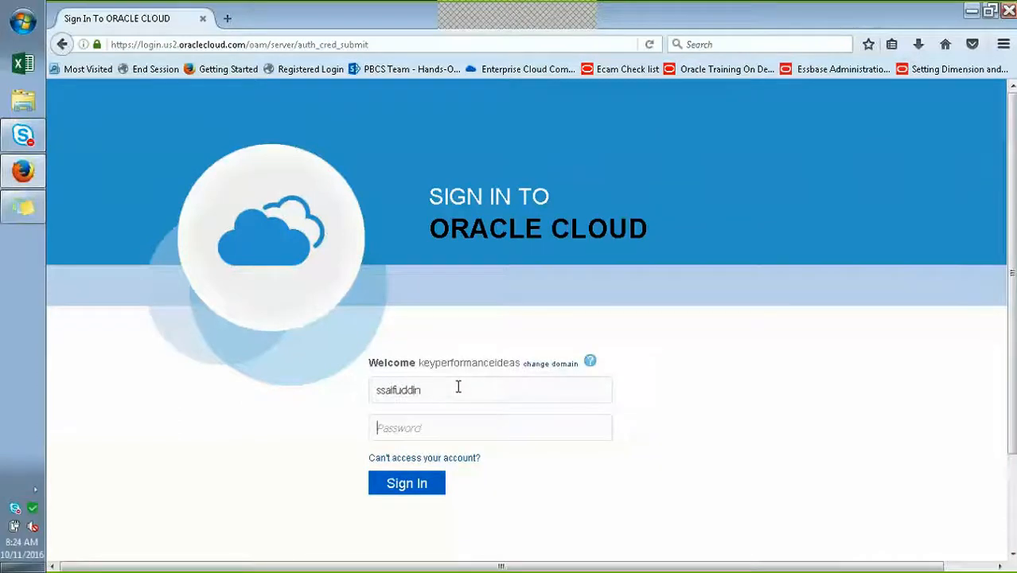
{"action": "key", "text": "Tab"}
{"action": "type", "text": "••••••••••••••"}
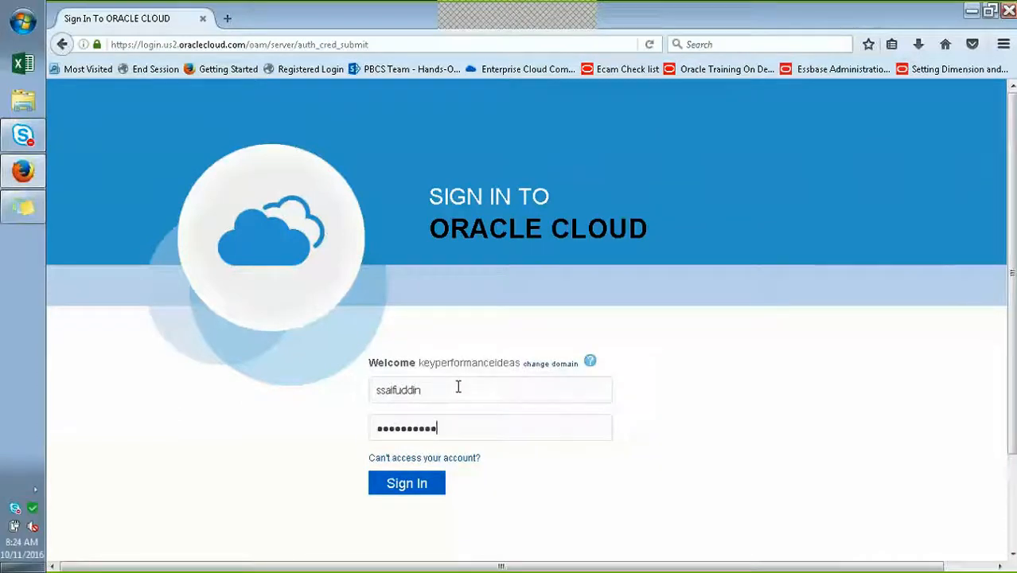
{"action": "key", "text": "Return"}
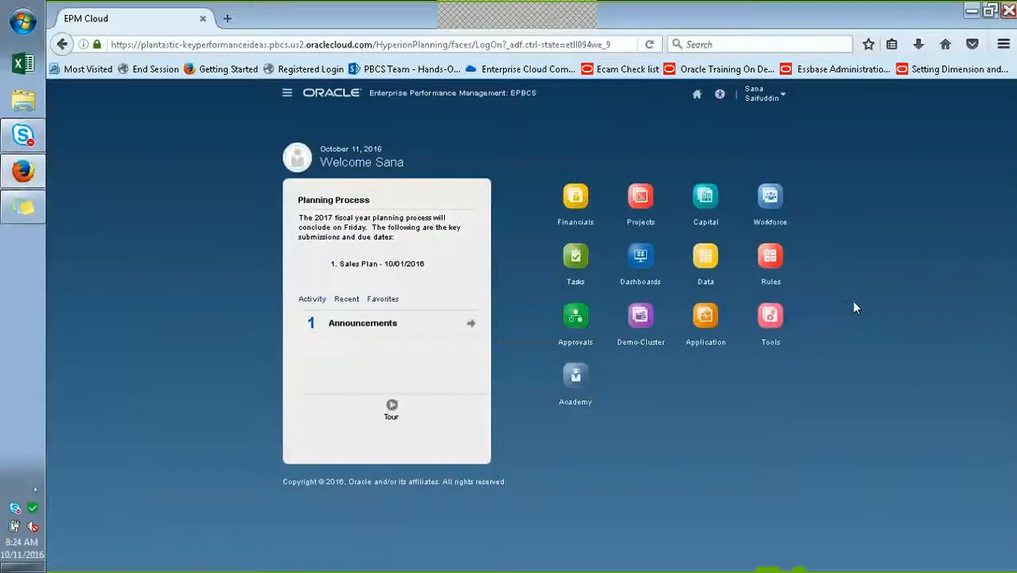
Step: Expand the Demo-Cluster tile and open its Forms-Demo card
{"action": "left_click", "coordinate": [635, 344]}
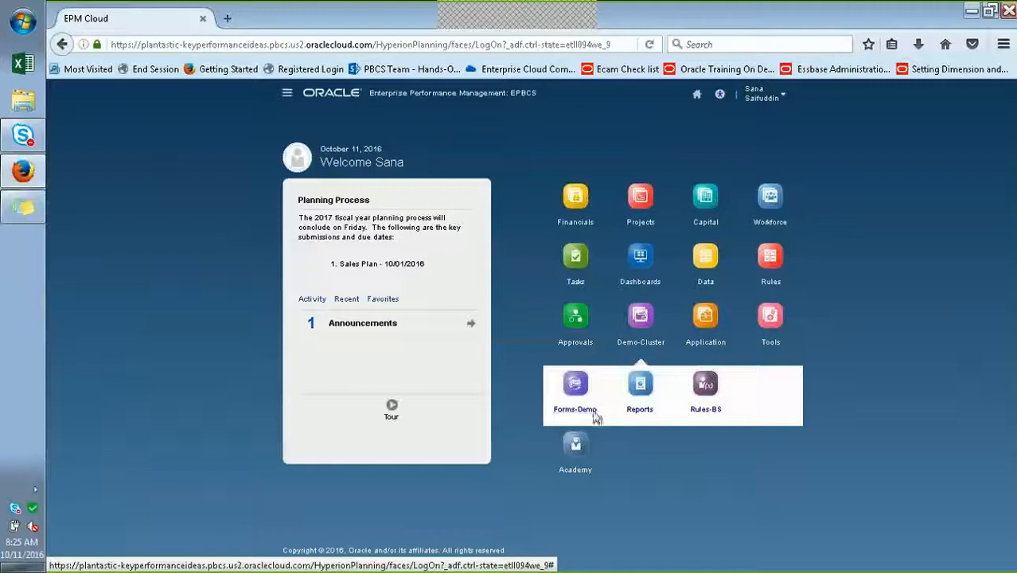
{"action": "left_click", "coordinate": [702, 411]}
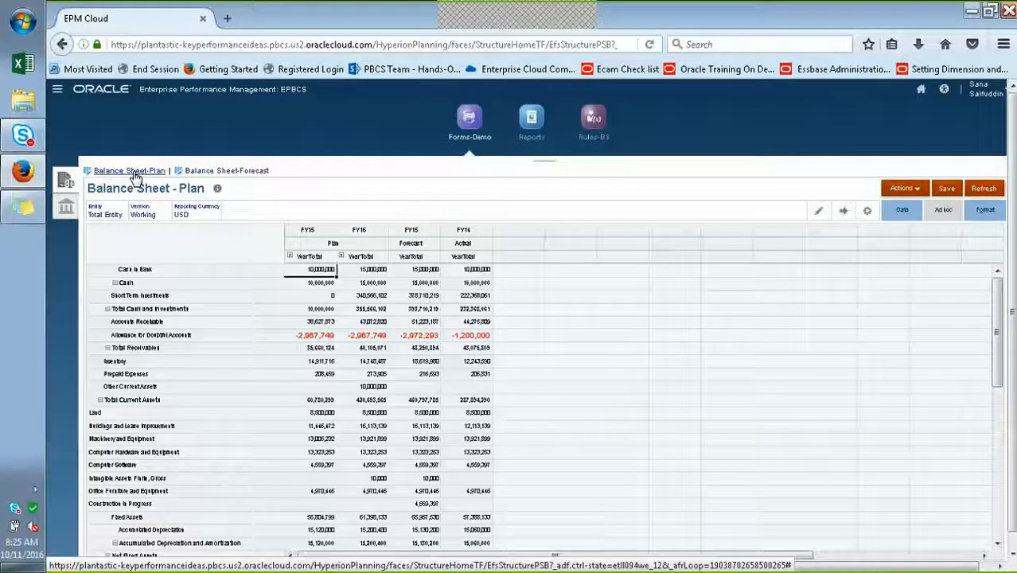
Step: View the Balance Sheet-Forecast form, Dashboard-BS, Reports and Rules-BS, then return home
{"action": "left_click", "coordinate": [227, 172]}
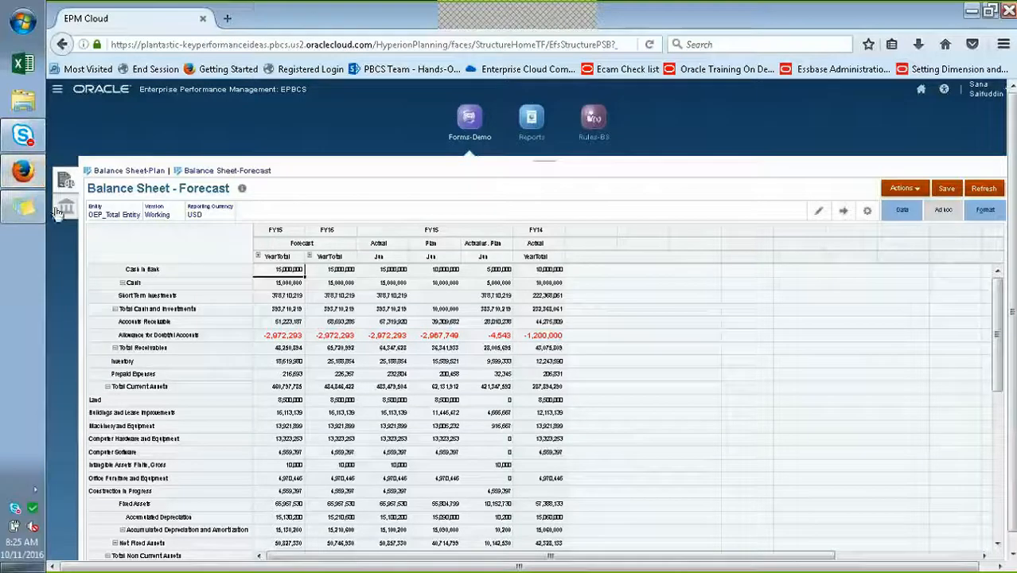
{"action": "left_click", "coordinate": [68, 206]}
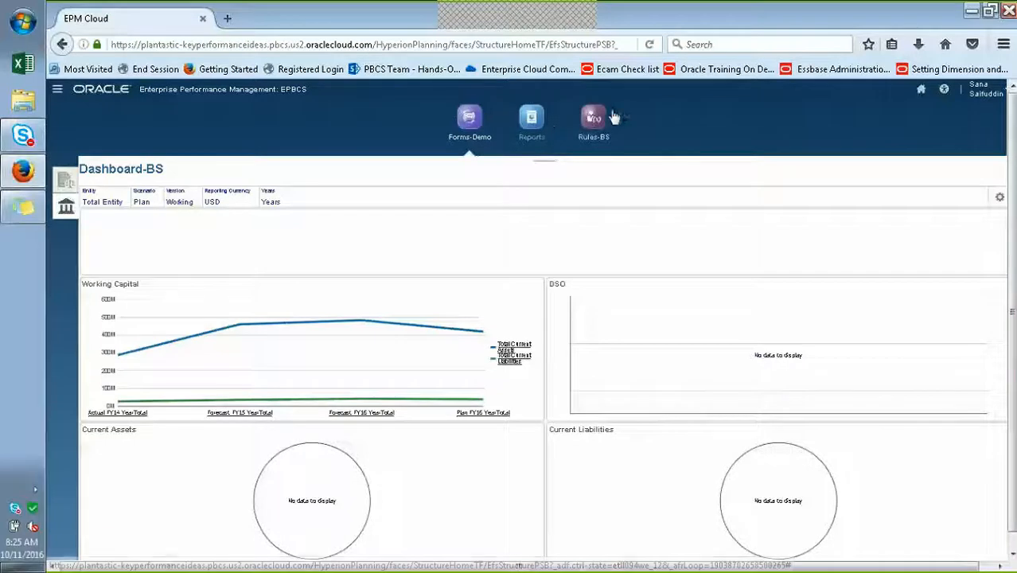
{"action": "left_click", "coordinate": [589, 121]}
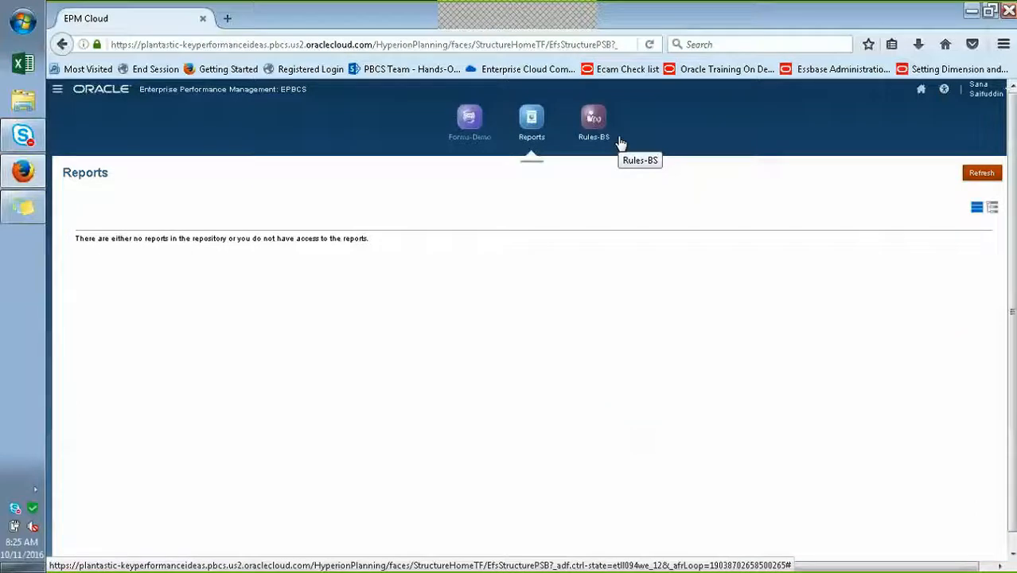
{"action": "left_click", "coordinate": [609, 141]}
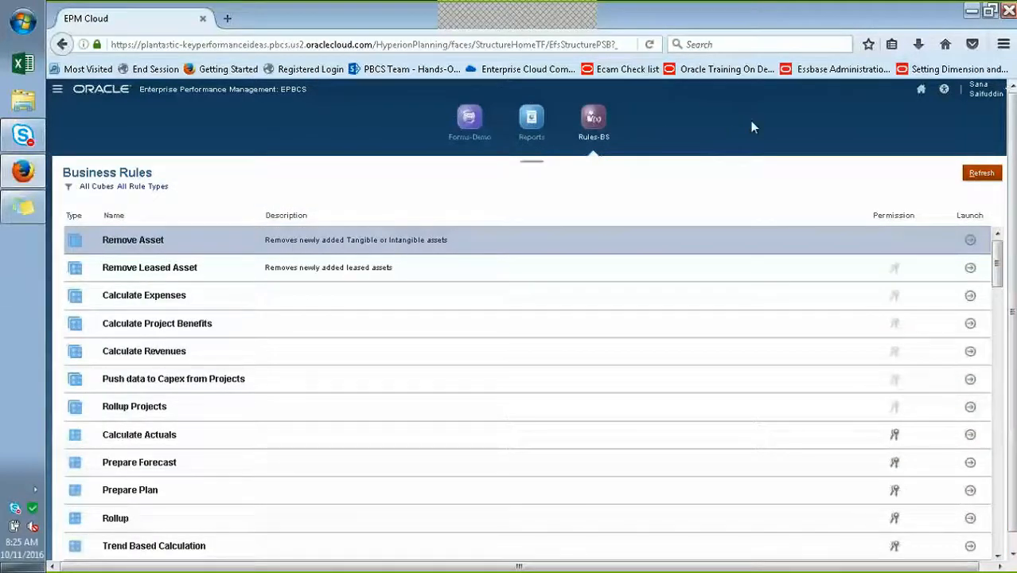
{"action": "left_click", "coordinate": [922, 90]}
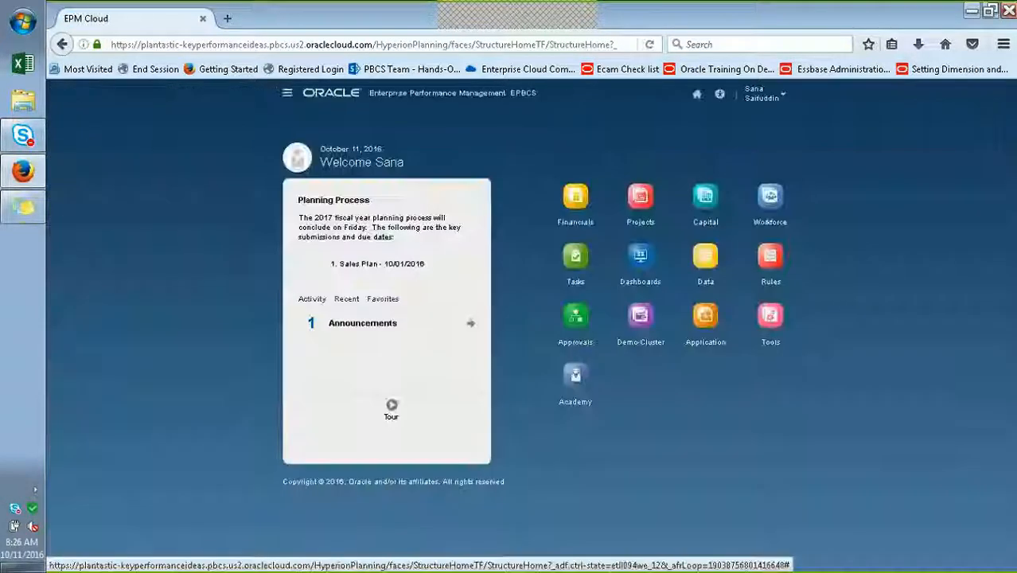
{"action": "left_click", "coordinate": [695, 344]}
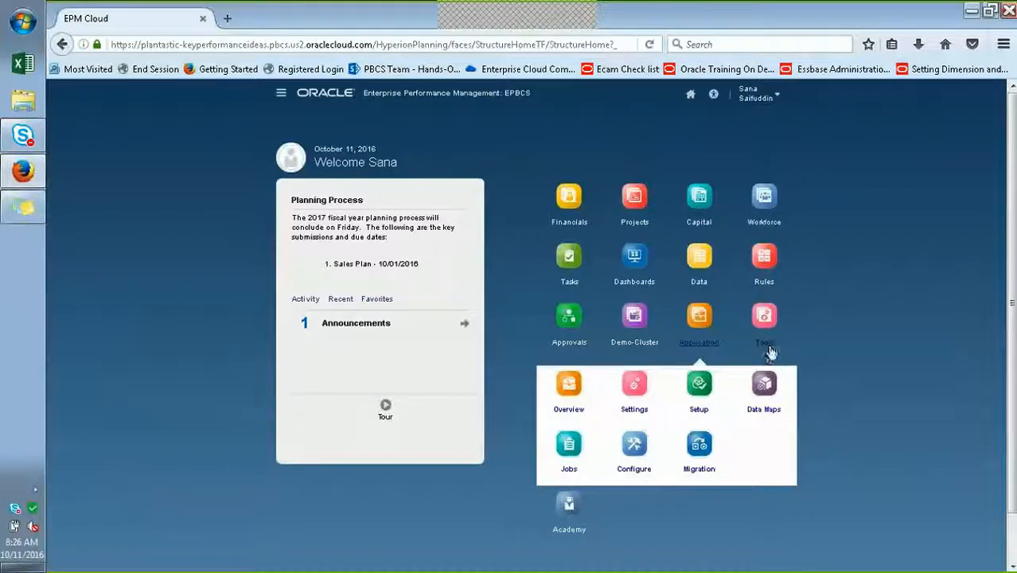
{"action": "left_click", "coordinate": [647, 469]}
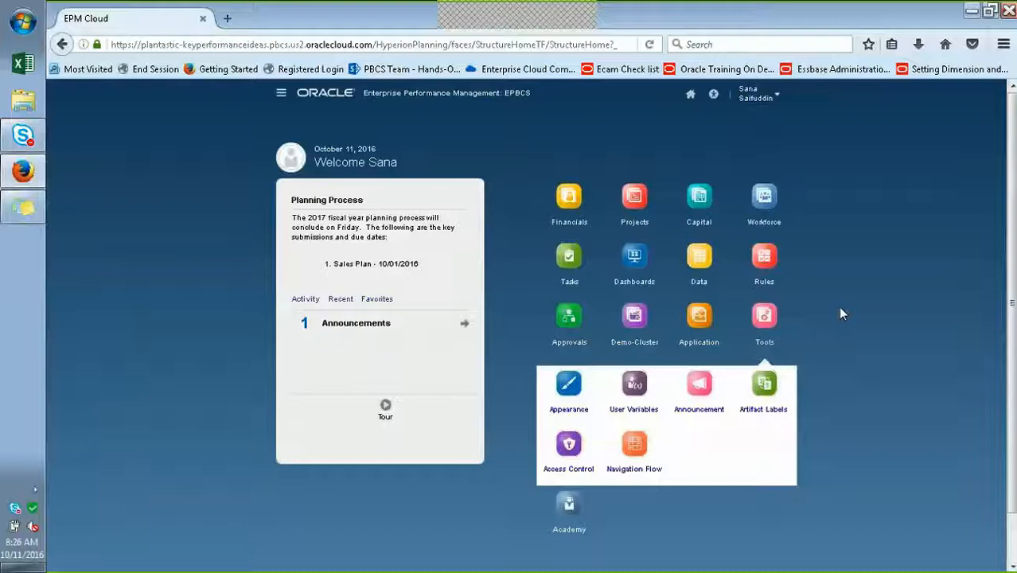
{"action": "left_click", "coordinate": [764, 344]}
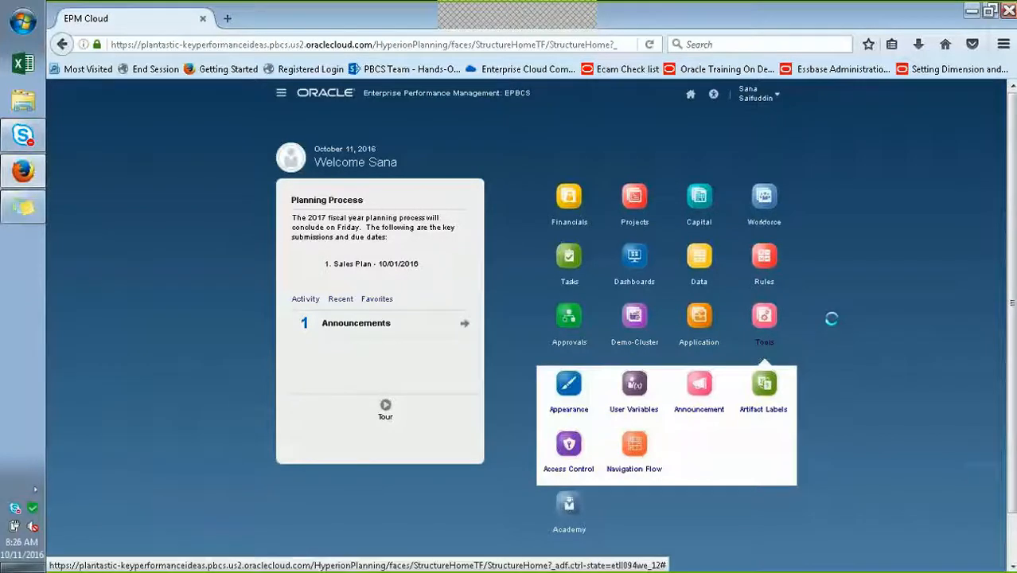